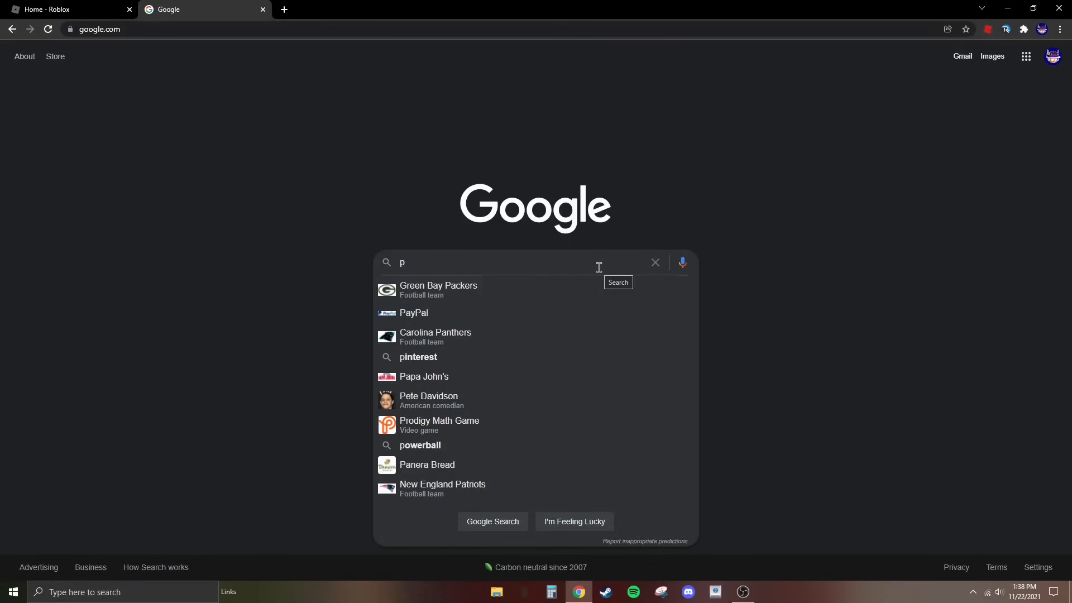
- Search Google for photopea and open the Photopea online photo editor
{"action": "type", "text": "hoto"}
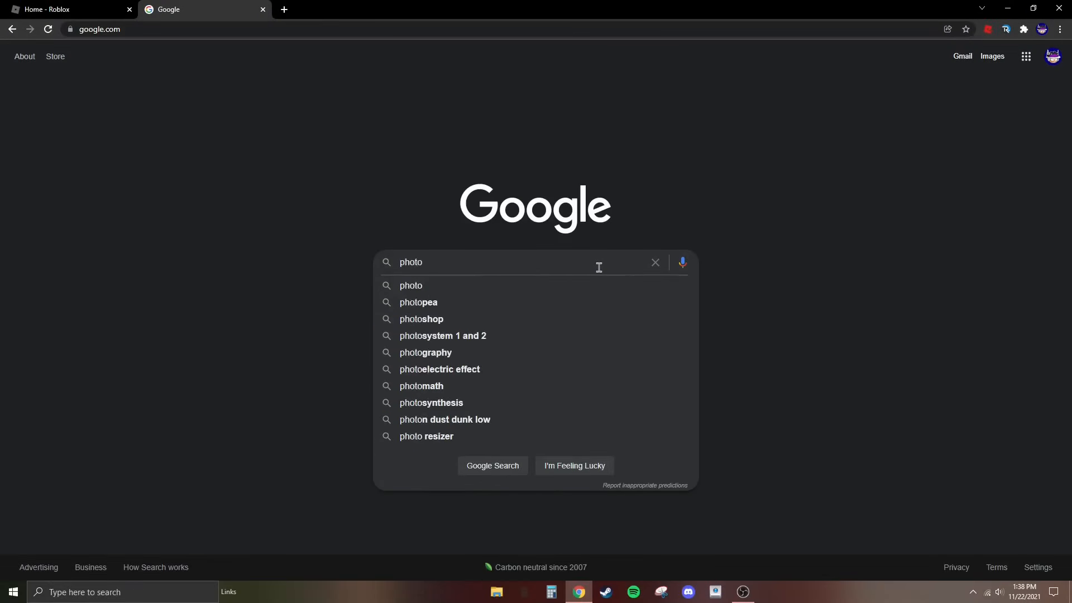
{"action": "left_click", "coordinate": [485, 304]}
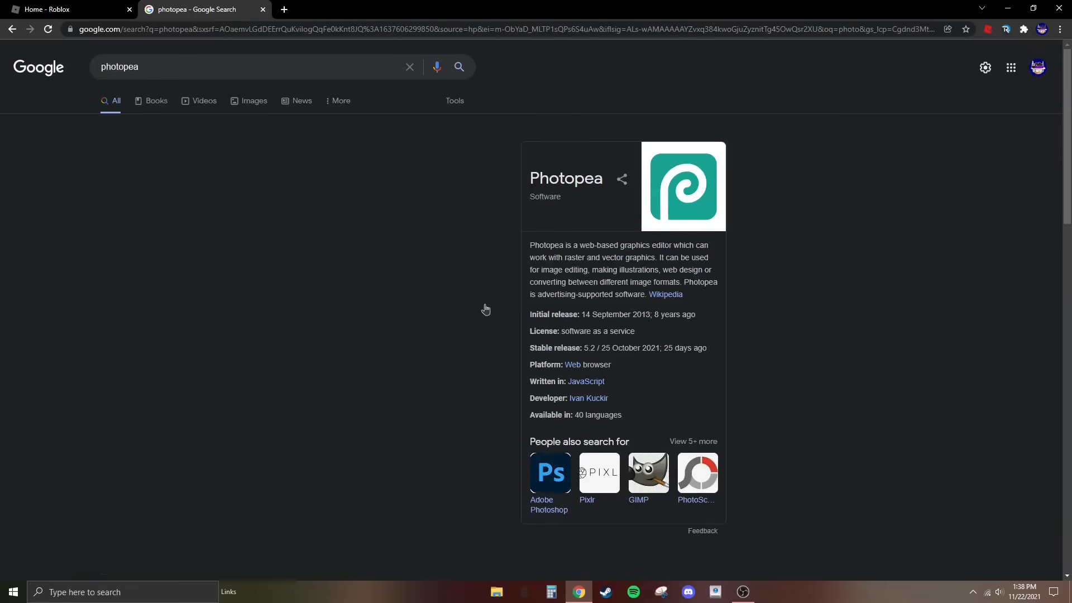
{"action": "left_click", "coordinate": [227, 234]}
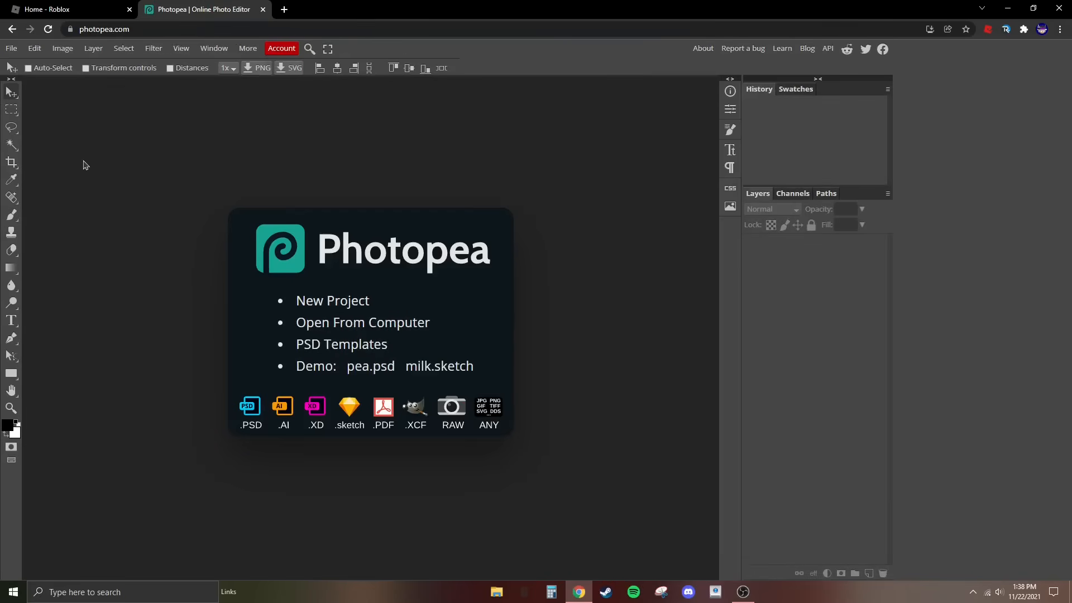
- Search Google in a new browser tab for "roblox shirt templates" and show the image results
{"action": "left_click", "coordinate": [283, 9]}
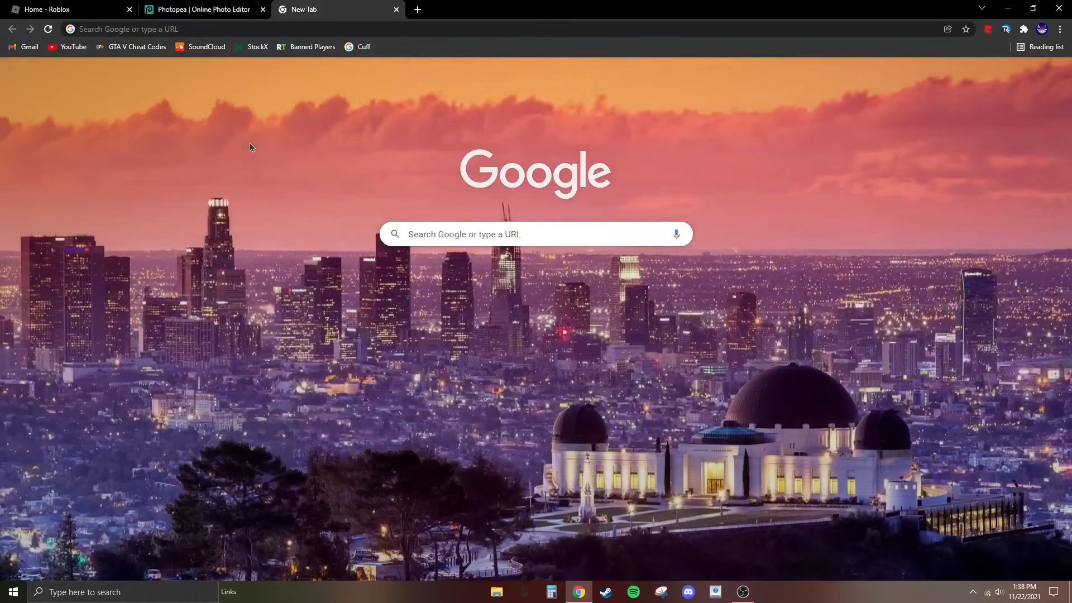
{"action": "left_click", "coordinate": [469, 282]}
{"action": "type", "text": "r"}
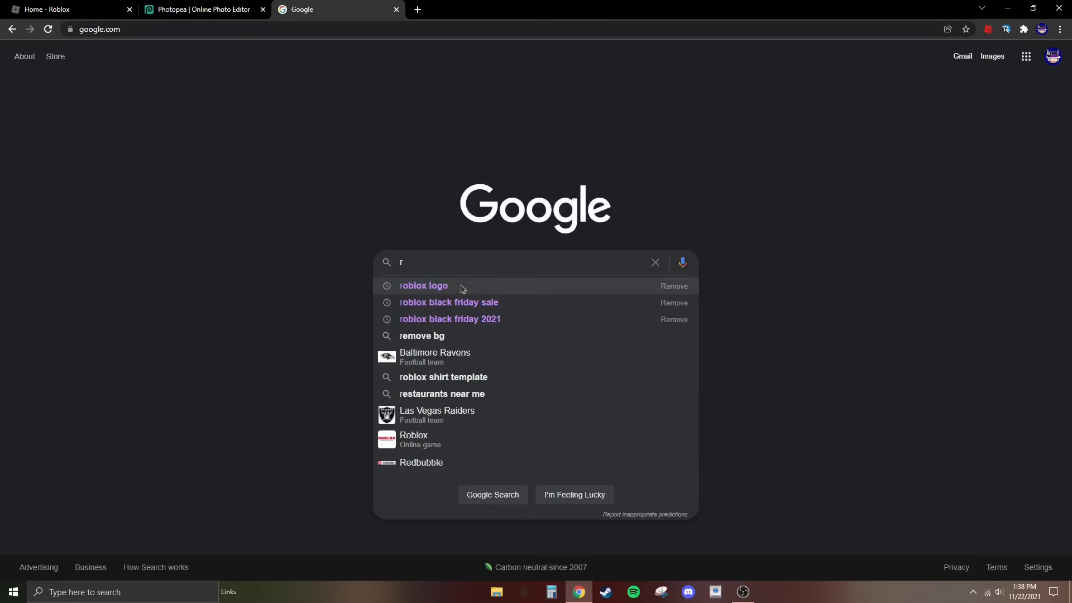
{"action": "type", "text": "oblox shirt"}
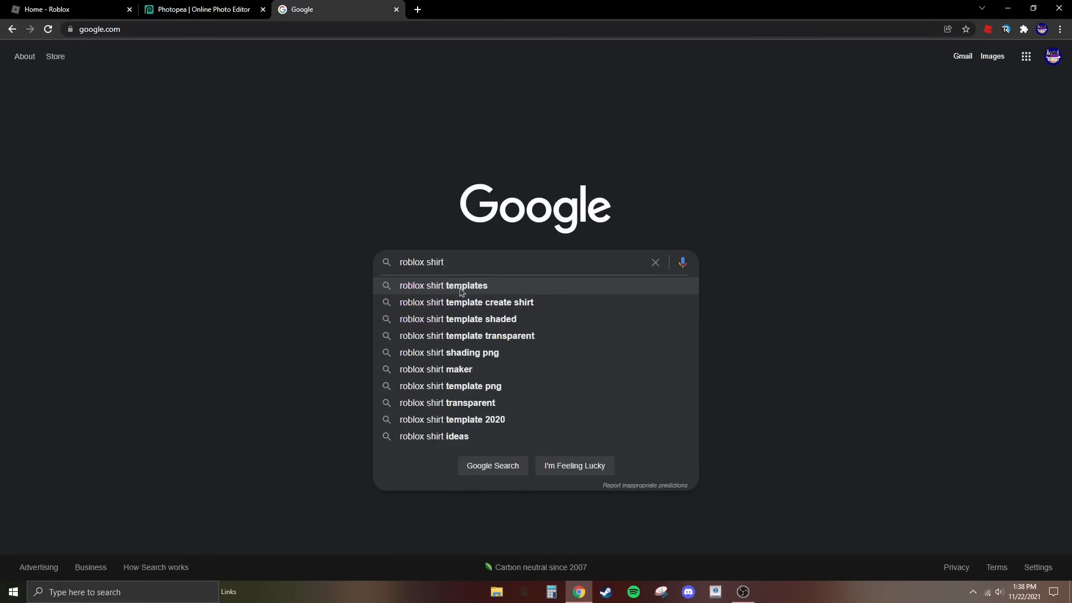
{"action": "left_click", "coordinate": [461, 289]}
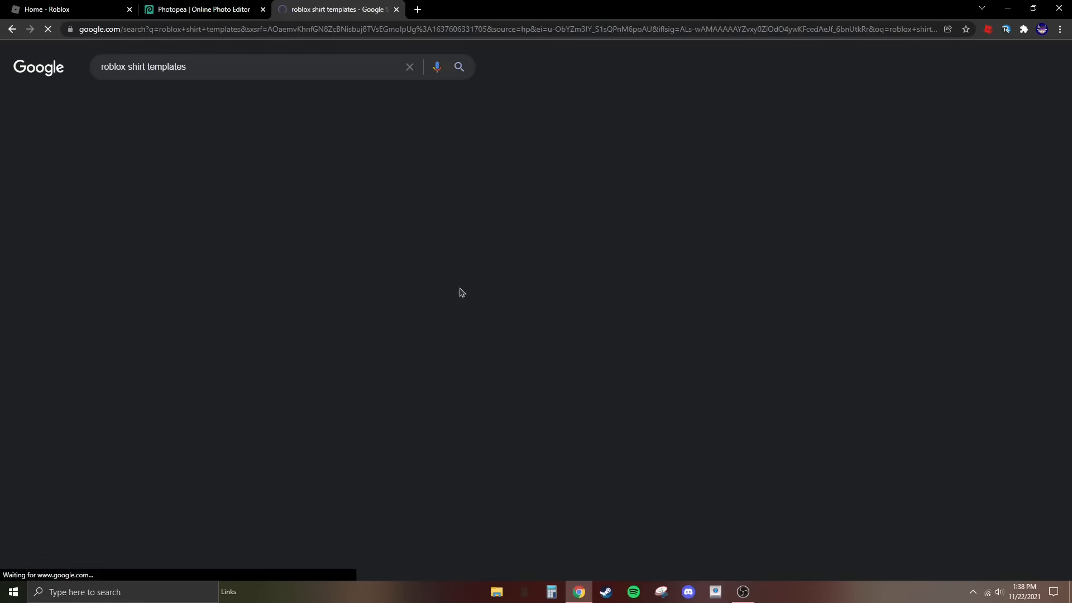
{"action": "left_click", "coordinate": [166, 105]}
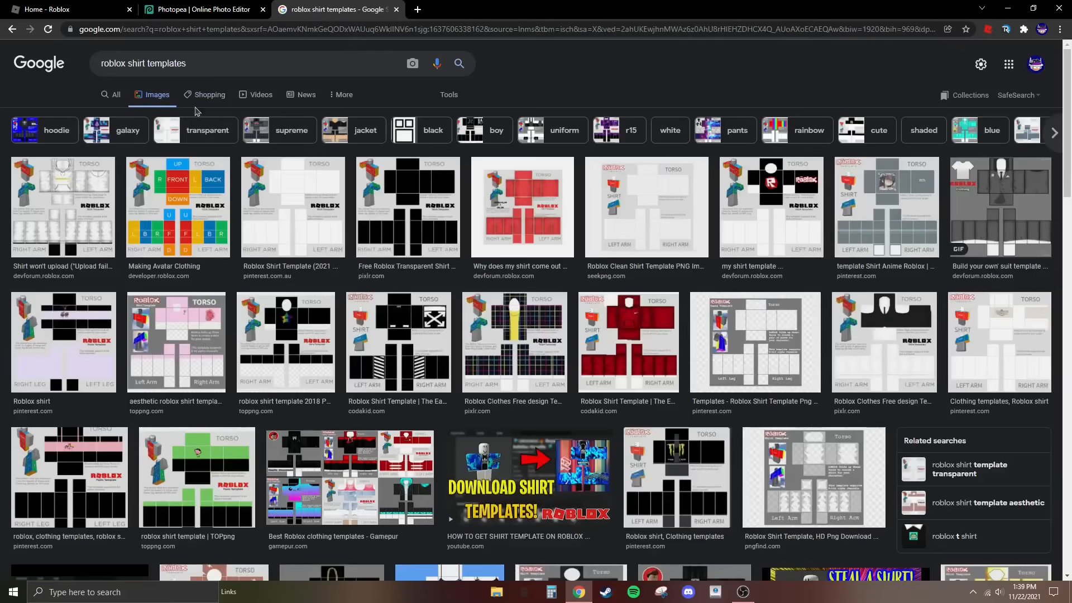
- Copy the transparent "Roblox Shirt Template (2021)" image from the Pinterest result and paste it into Photopea as a new document
{"action": "left_click", "coordinate": [274, 229]}
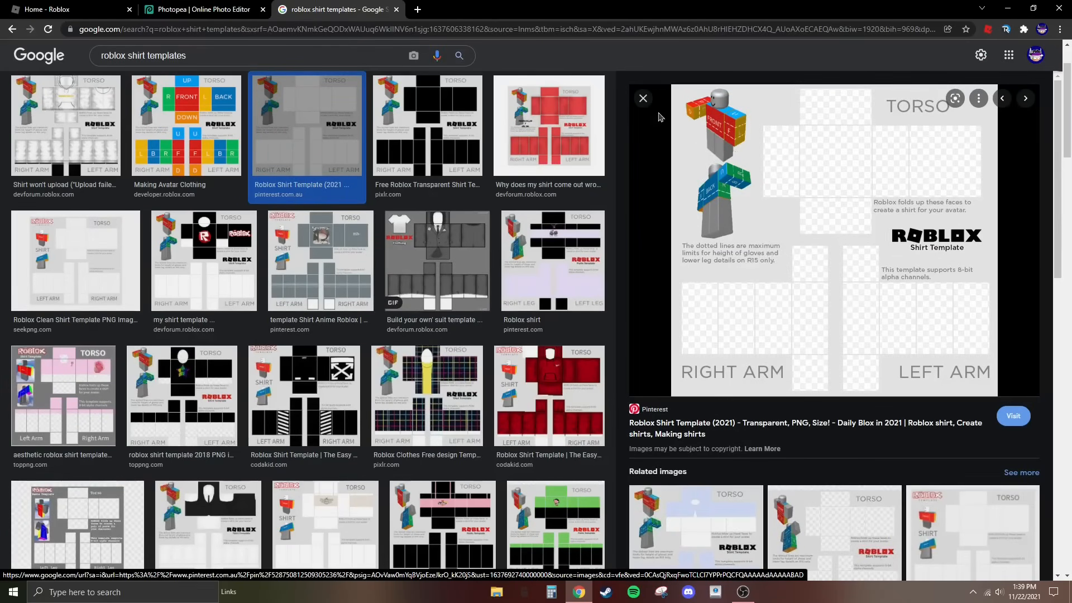
{"action": "left_click", "coordinate": [643, 98]}
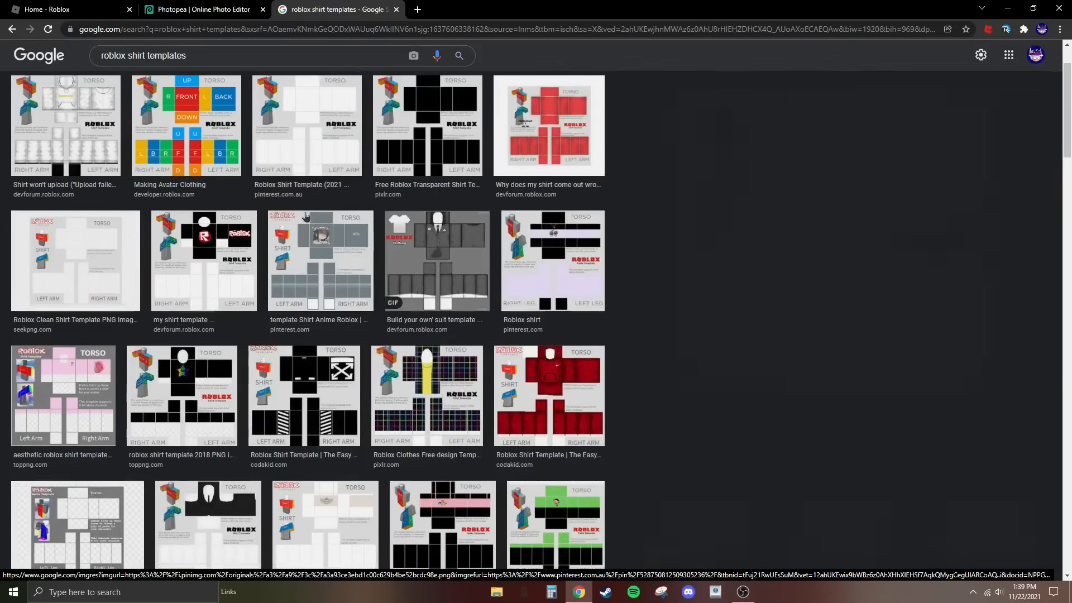
{"action": "left_click", "coordinate": [519, 296]}
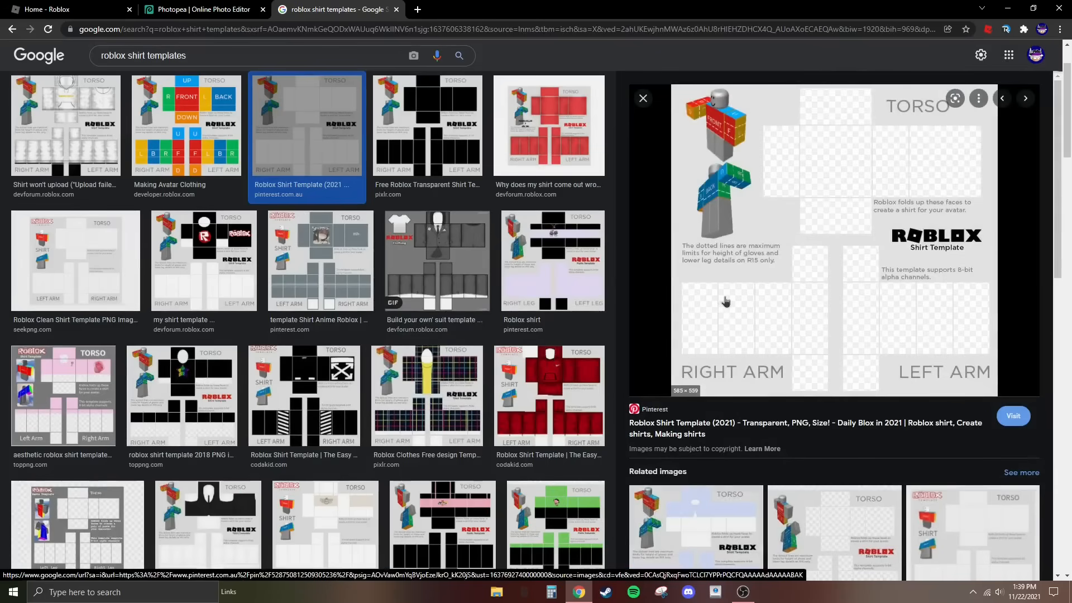
{"action": "right_click", "coordinate": [854, 250]}
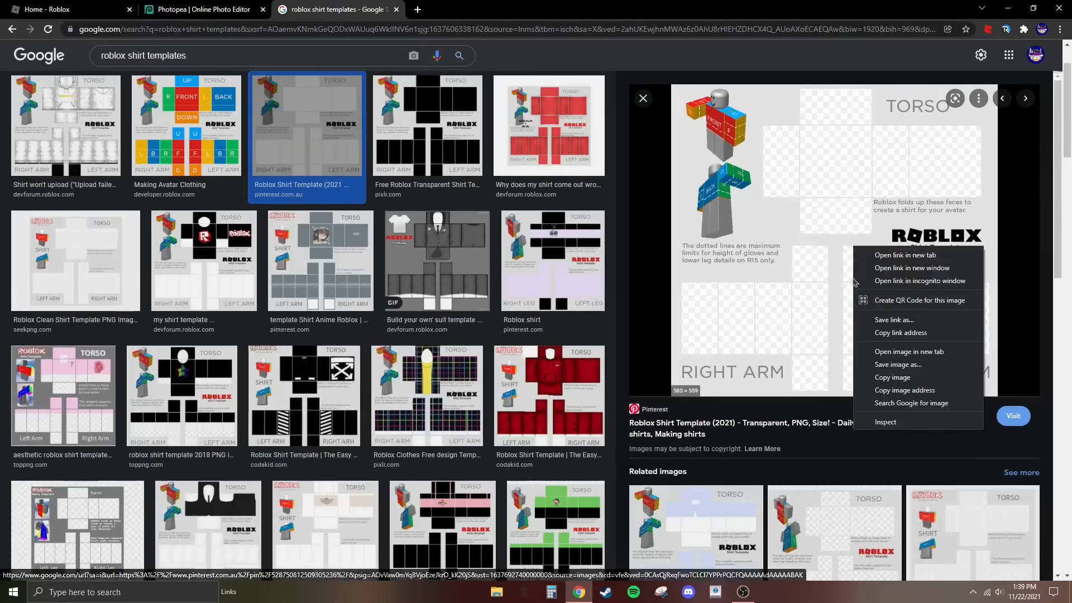
{"action": "left_click", "coordinate": [891, 379]}
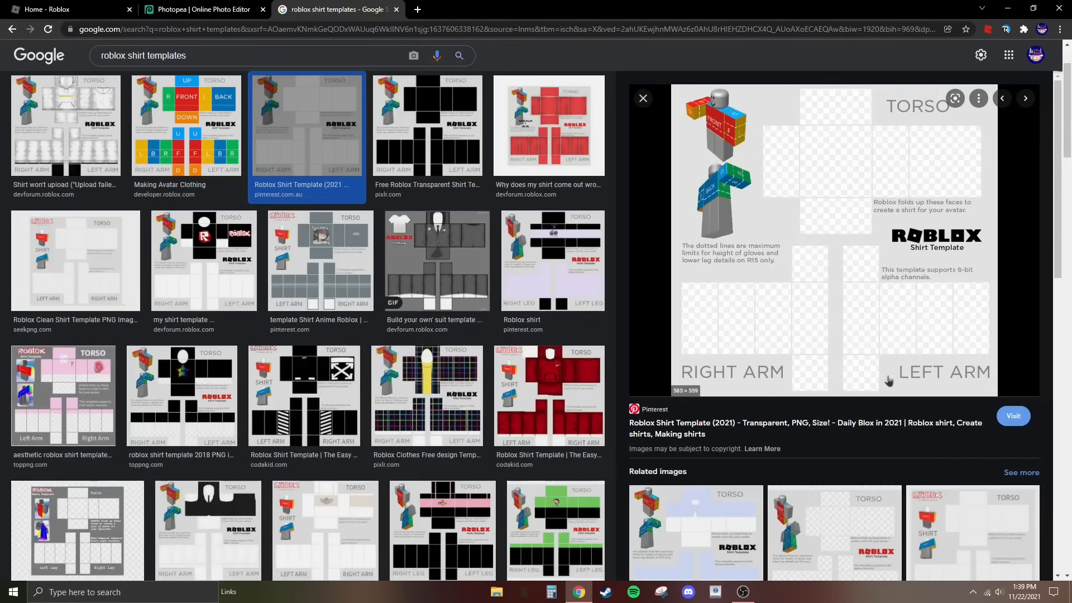
{"action": "right_click", "coordinate": [849, 261]}
{"action": "left_click", "coordinate": [800, 357]}
{"action": "left_click", "coordinate": [185, 9]}
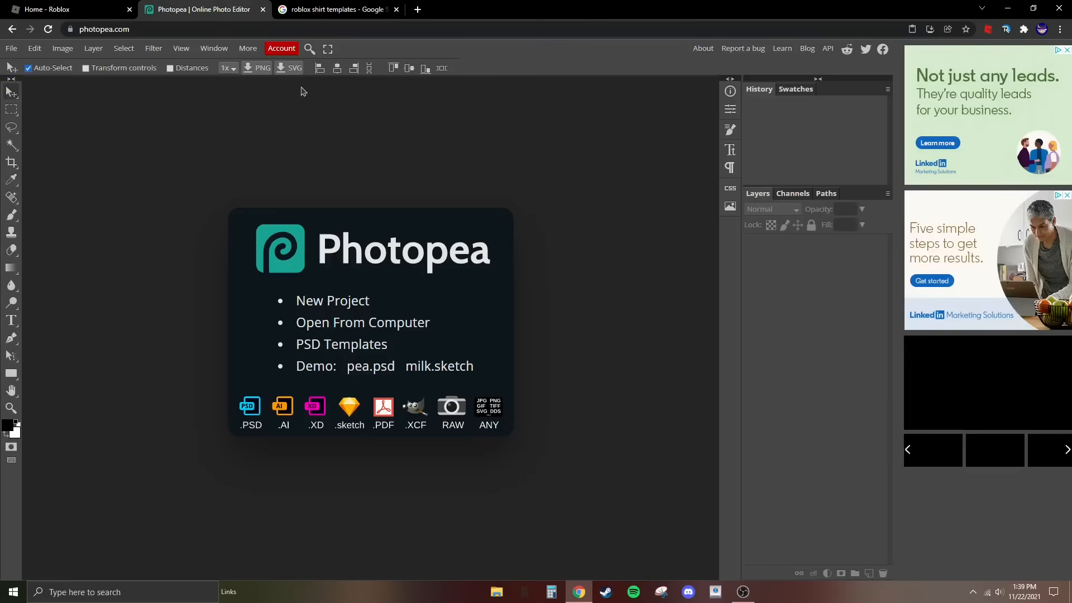
{"action": "key", "text": "ctrl+v"}
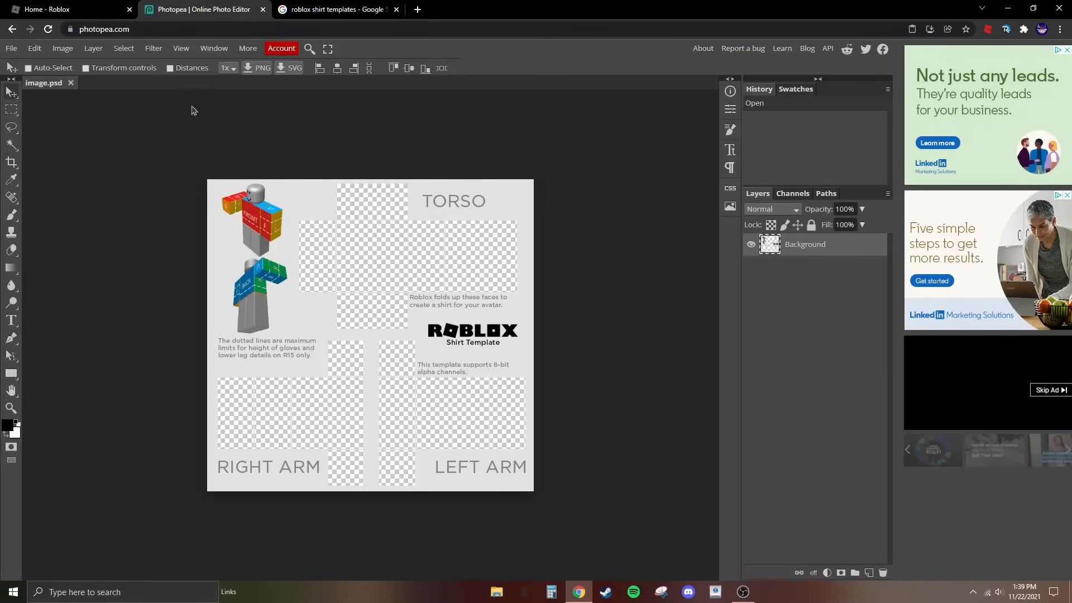
- Return to the template image results and search for "roblox shading" instead
{"action": "left_click", "coordinate": [335, 10]}
{"action": "triple_click", "coordinate": [284, 61]}
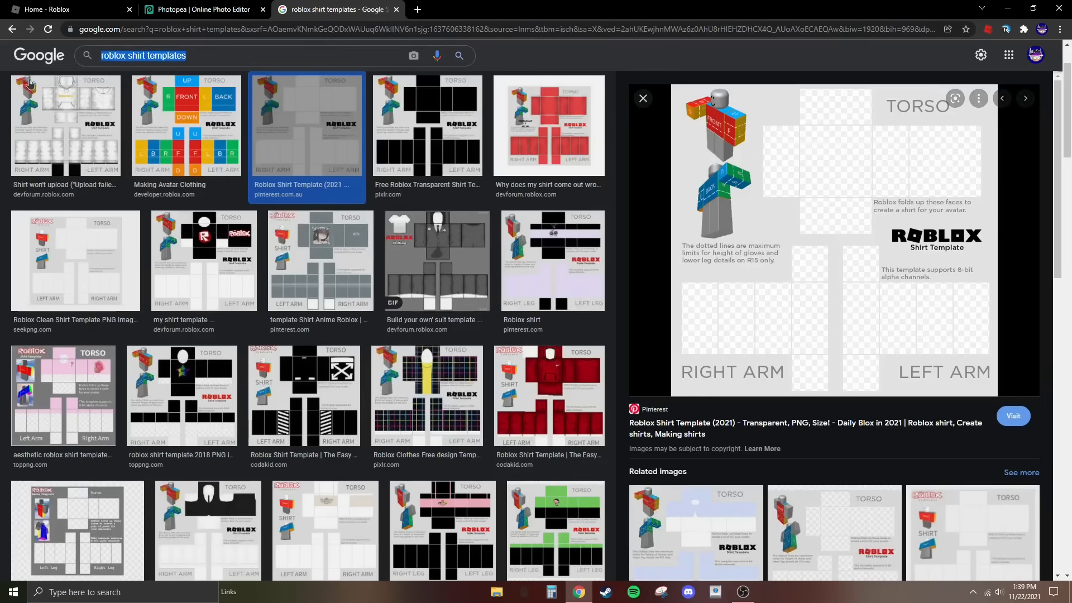
{"action": "type", "text": "roblox shading"}
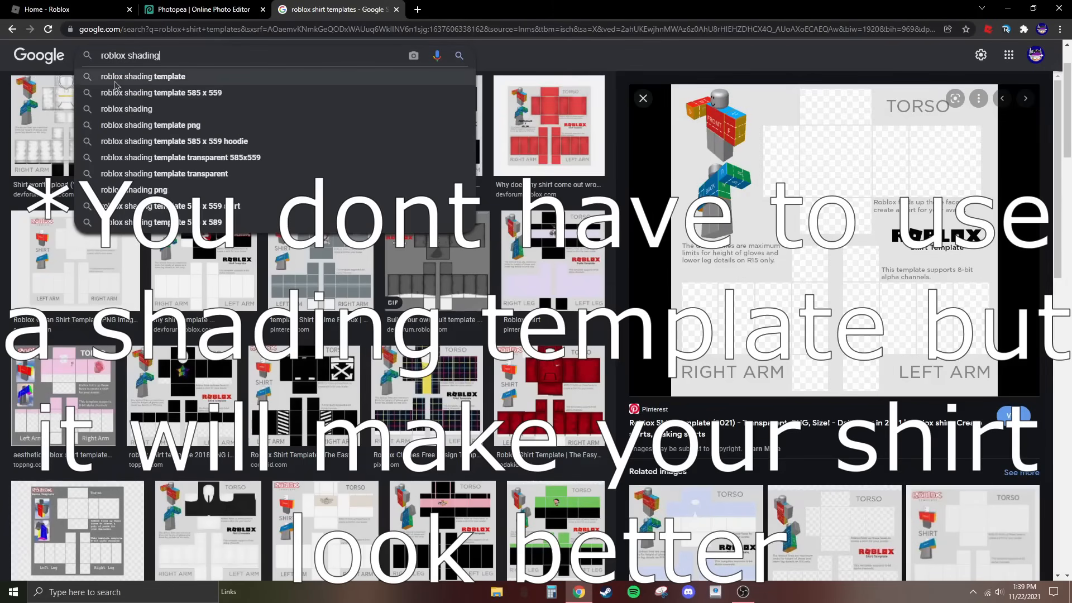
{"action": "key", "text": "Return"}
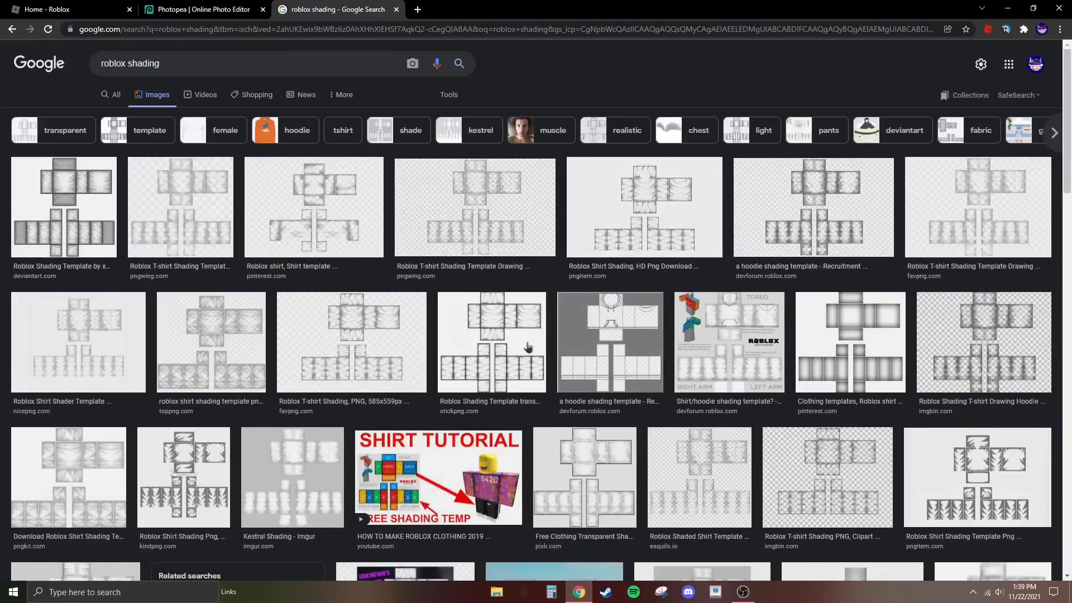
- Look through the shading image results and preview the PNGkit Kestrel shading template
{"action": "scroll", "coordinate": [511, 365], "scroll_direction": "down", "scroll_amount": 2}
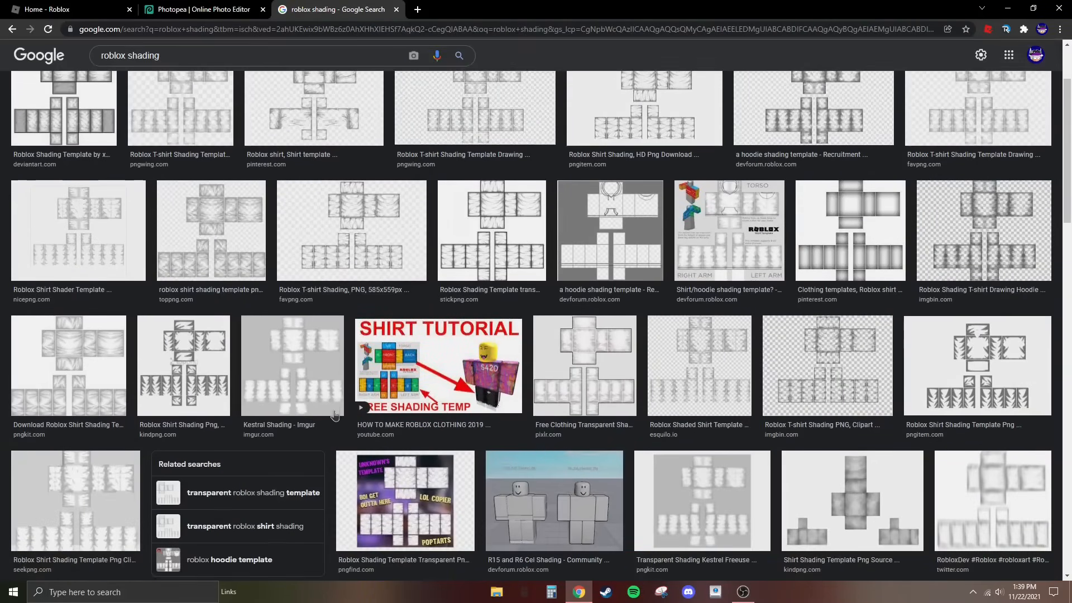
{"action": "scroll", "coordinate": [499, 387], "scroll_direction": "down", "scroll_amount": 4}
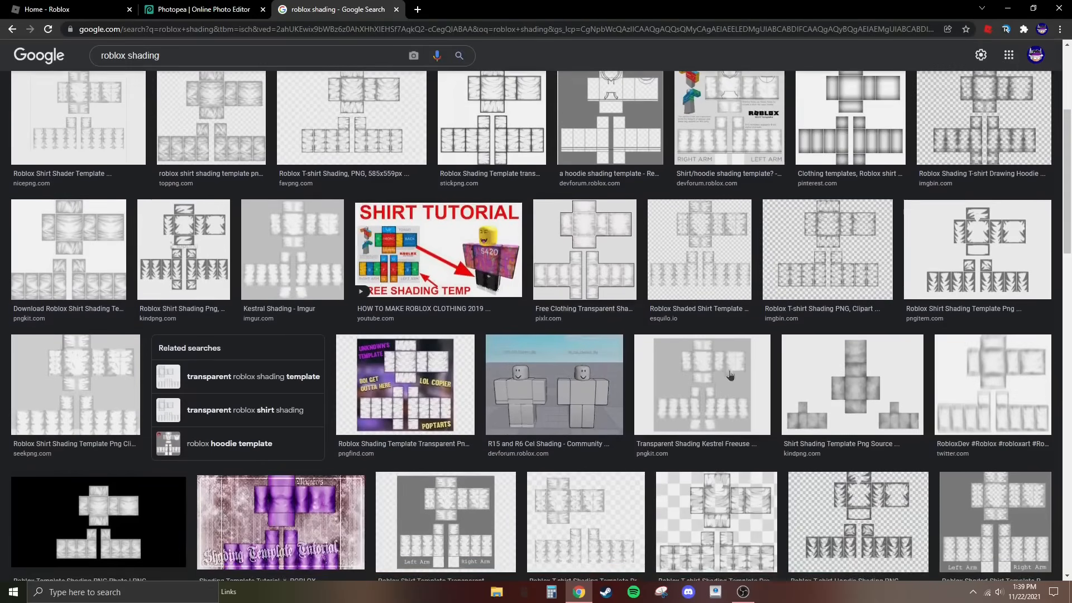
{"action": "scroll", "coordinate": [139, 303], "scroll_direction": "up", "scroll_amount": 6}
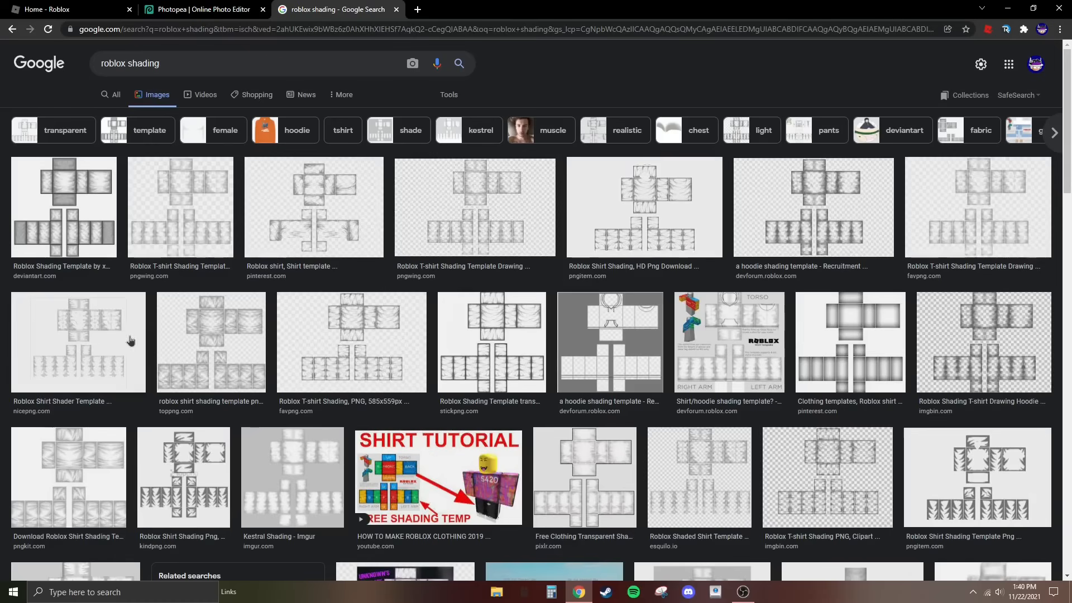
{"action": "left_click", "coordinate": [87, 458]}
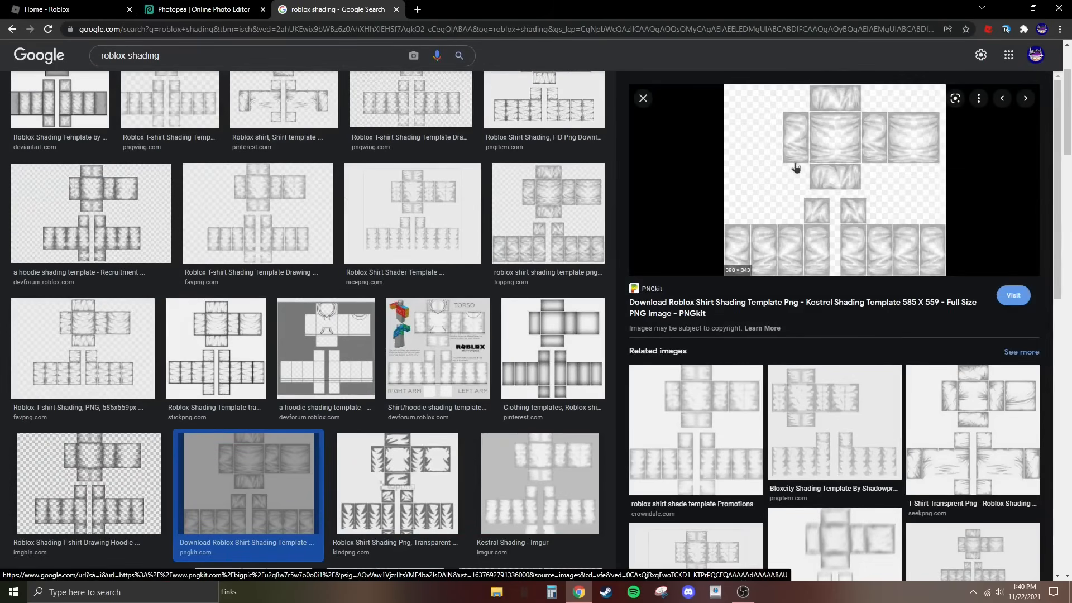
{"action": "scroll", "coordinate": [769, 194], "scroll_direction": "up", "scroll_amount": 3}
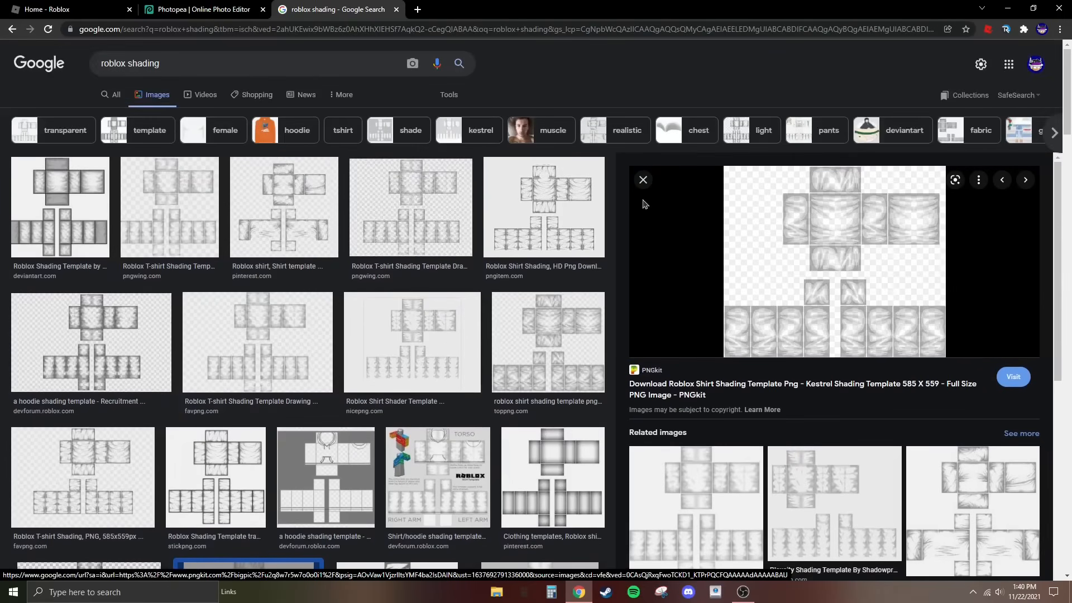
{"action": "left_click", "coordinate": [643, 180]}
{"action": "scroll", "coordinate": [245, 387], "scroll_direction": "down", "scroll_amount": 3}
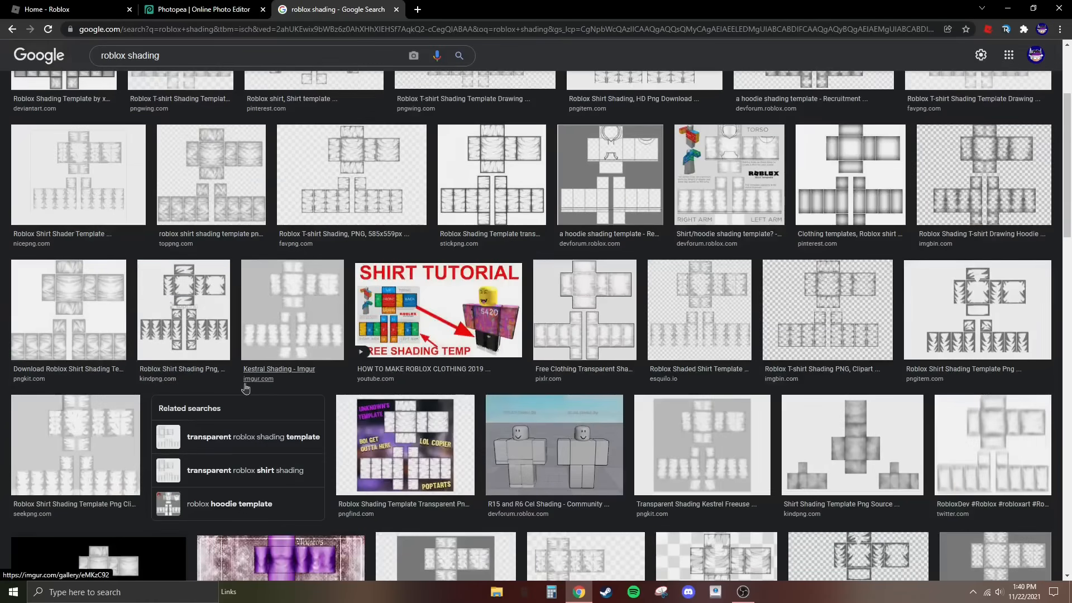
{"action": "scroll", "coordinate": [84, 335], "scroll_direction": "up", "scroll_amount": 3}
- Browse related images from xDoku's shading template, copy the soft transparent Pinterest shading image, and paste it over the shirt template in Photopea
{"action": "left_click", "coordinate": [109, 229]}
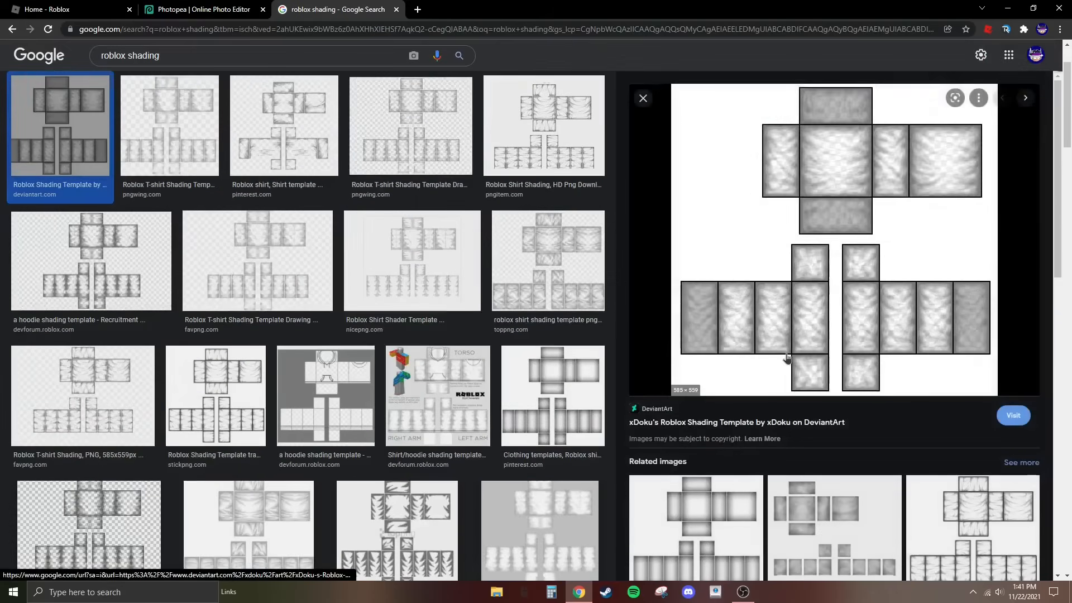
{"action": "scroll", "coordinate": [806, 403], "scroll_direction": "down", "scroll_amount": 6}
{"action": "left_click", "coordinate": [972, 147]}
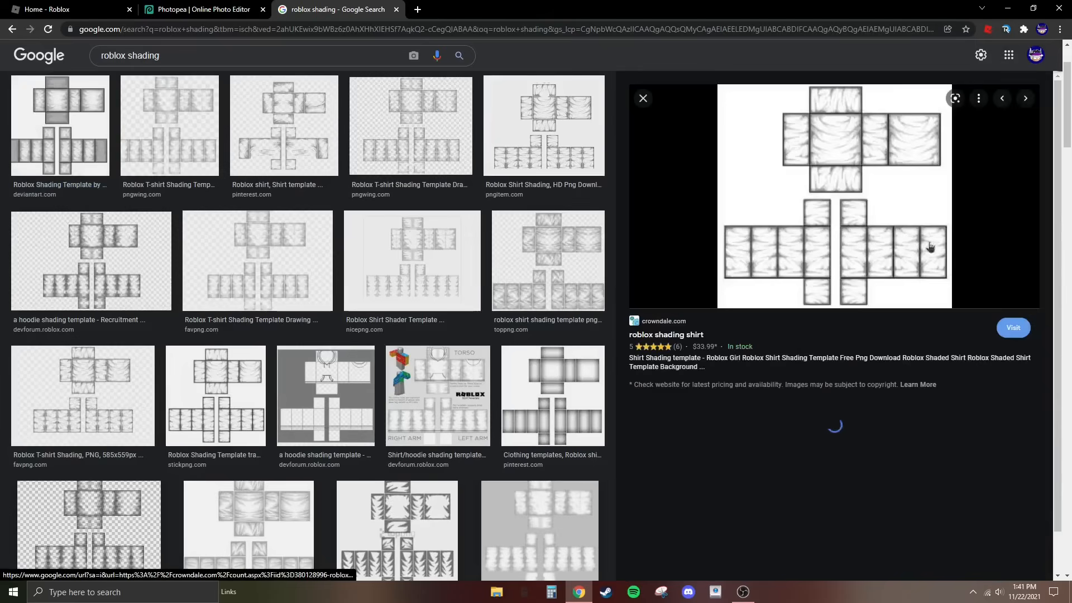
{"action": "scroll", "coordinate": [883, 370], "scroll_direction": "down", "scroll_amount": 2}
{"action": "scroll", "coordinate": [883, 374], "scroll_direction": "down", "scroll_amount": 2}
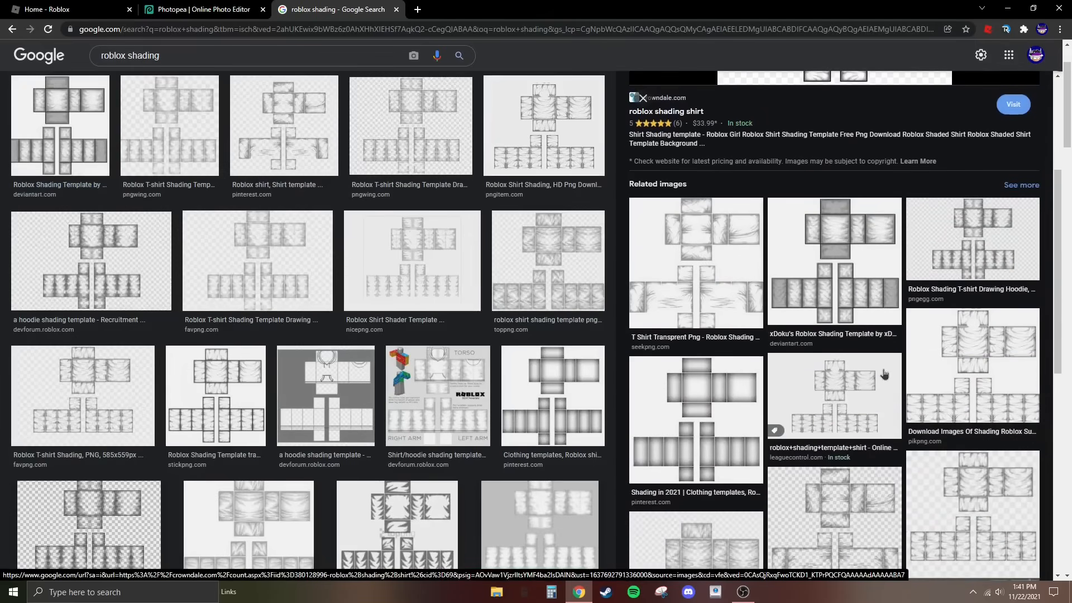
{"action": "left_click", "coordinate": [883, 374]}
{"action": "right_click", "coordinate": [771, 305]}
{"action": "left_click", "coordinate": [808, 435]}
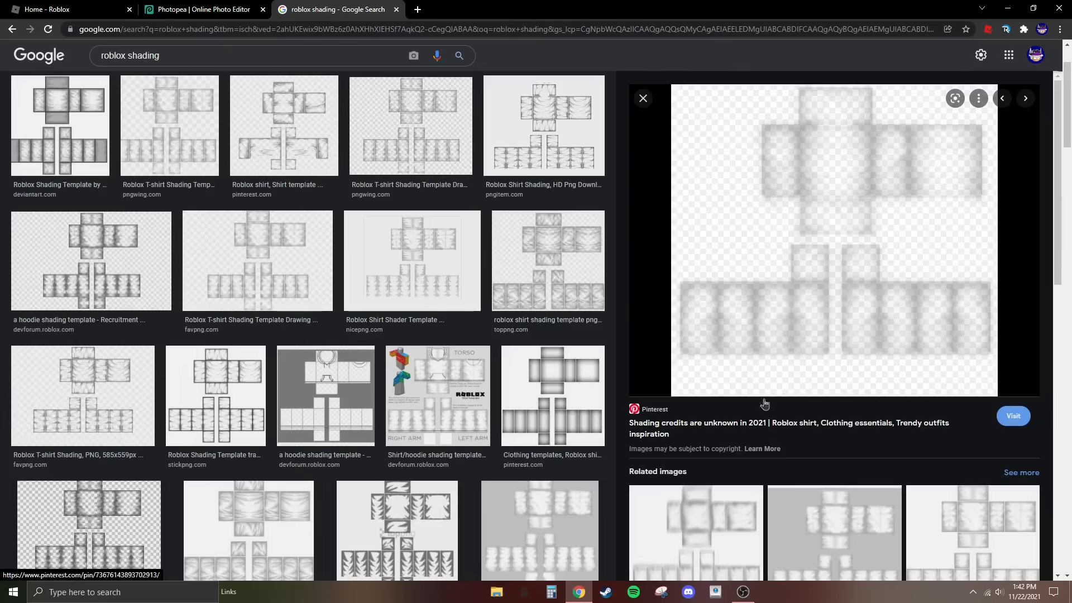
{"action": "left_click", "coordinate": [205, 8]}
{"action": "key", "text": "ctrl+v"}
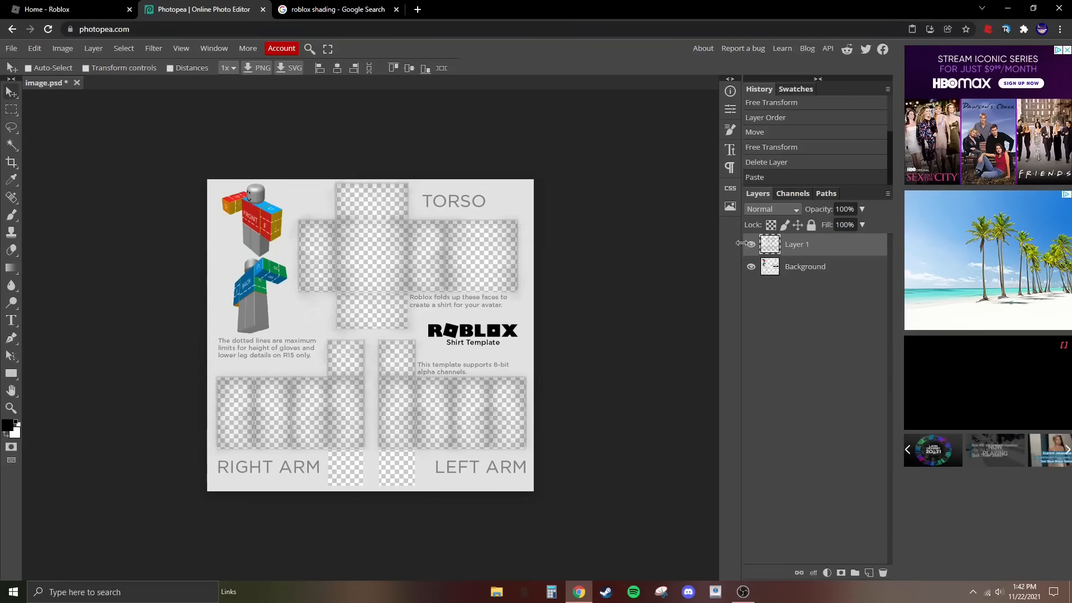
- Delete the pasted shading layer and step through the history to compare the template with and without it, ending with the layer restored
{"action": "key", "text": "Delete"}
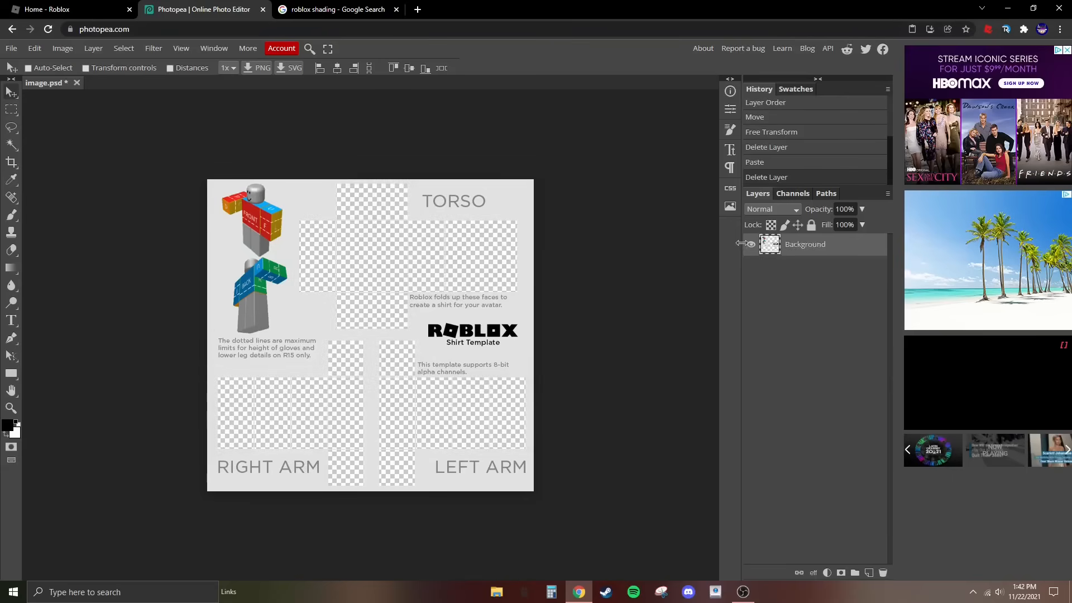
{"action": "left_click", "coordinate": [772, 168]}
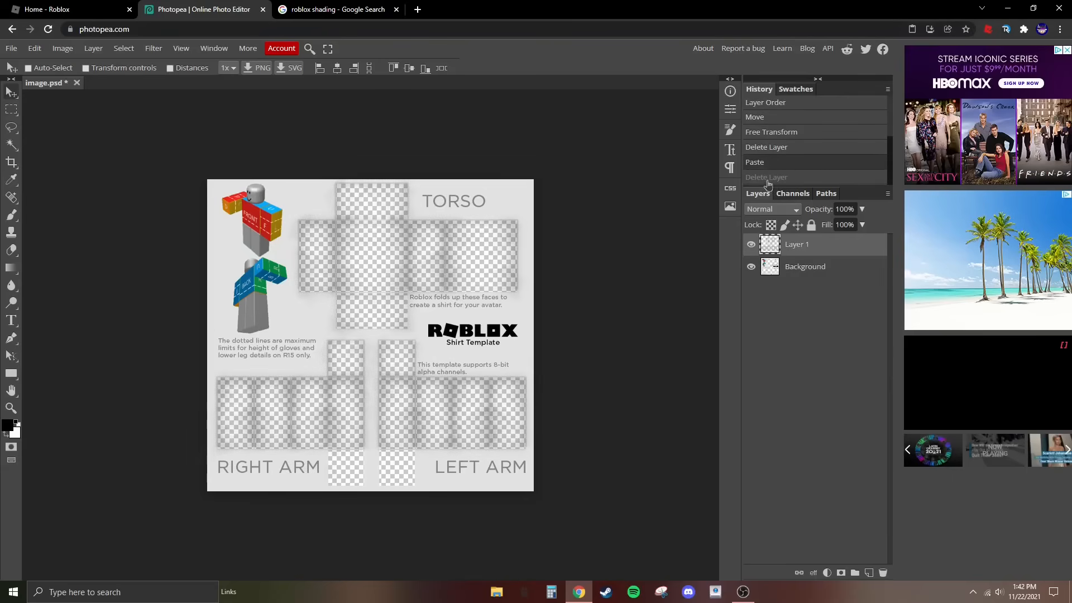
{"action": "left_click", "coordinate": [766, 177]}
{"action": "left_click", "coordinate": [796, 162]}
{"action": "left_click", "coordinate": [789, 178]}
{"action": "left_click", "coordinate": [801, 163]}
- Draw a red rectangle covering the whole shirt template and move its layer beneath the Background layer
{"action": "left_click", "coordinate": [802, 265]}
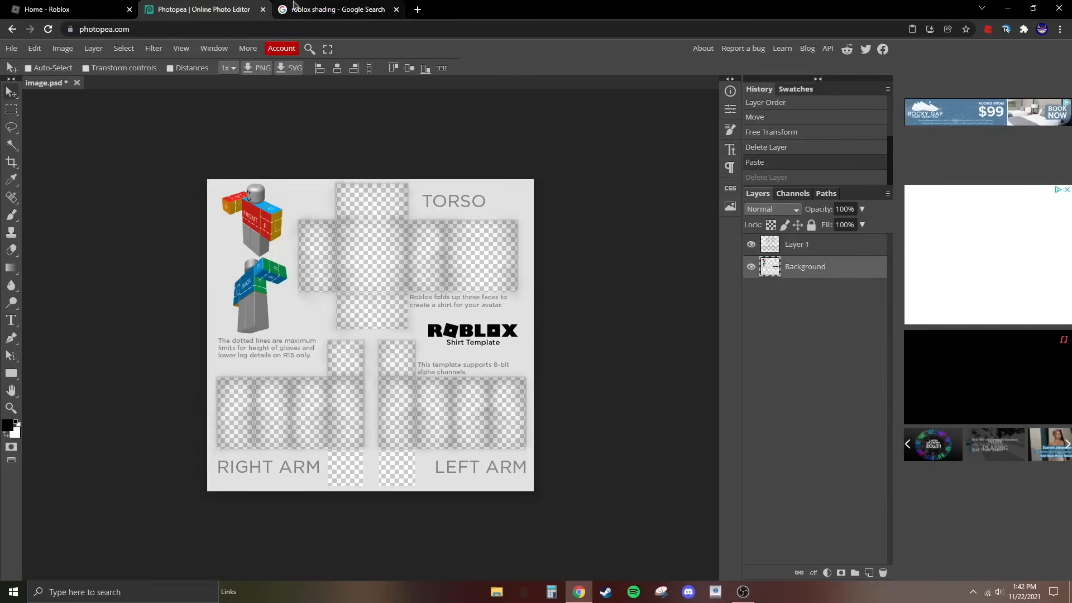
{"action": "right_click", "coordinate": [11, 373]}
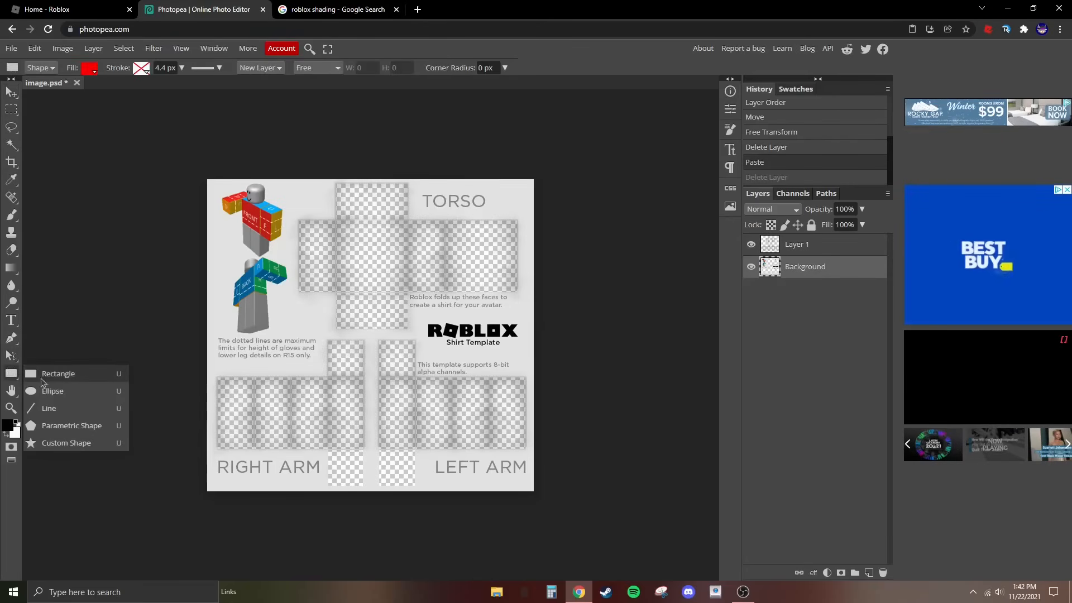
{"action": "left_click", "coordinate": [44, 378]}
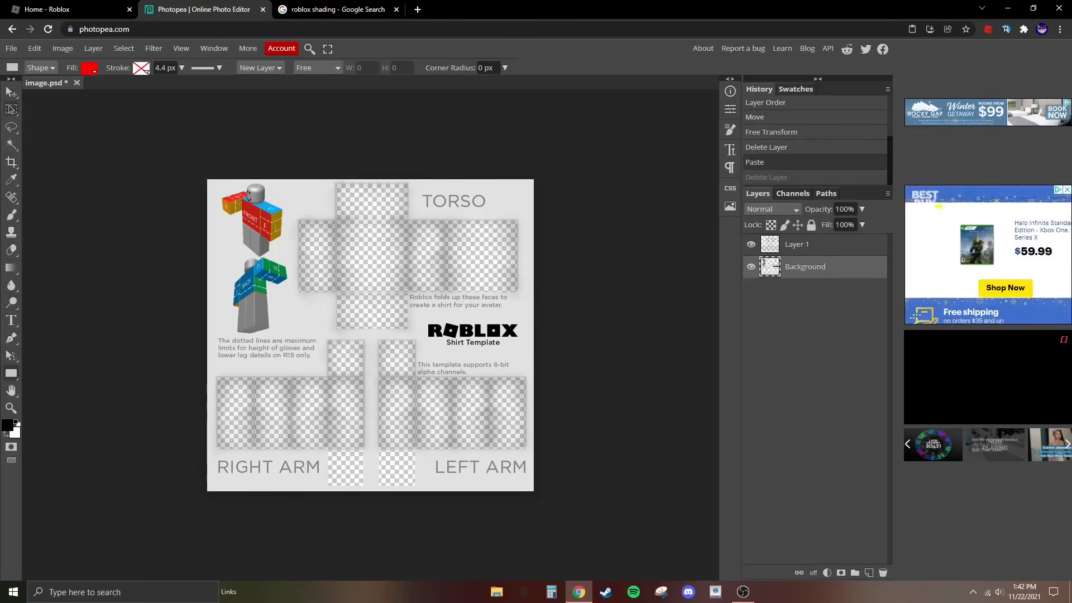
{"action": "left_click", "coordinate": [11, 93]}
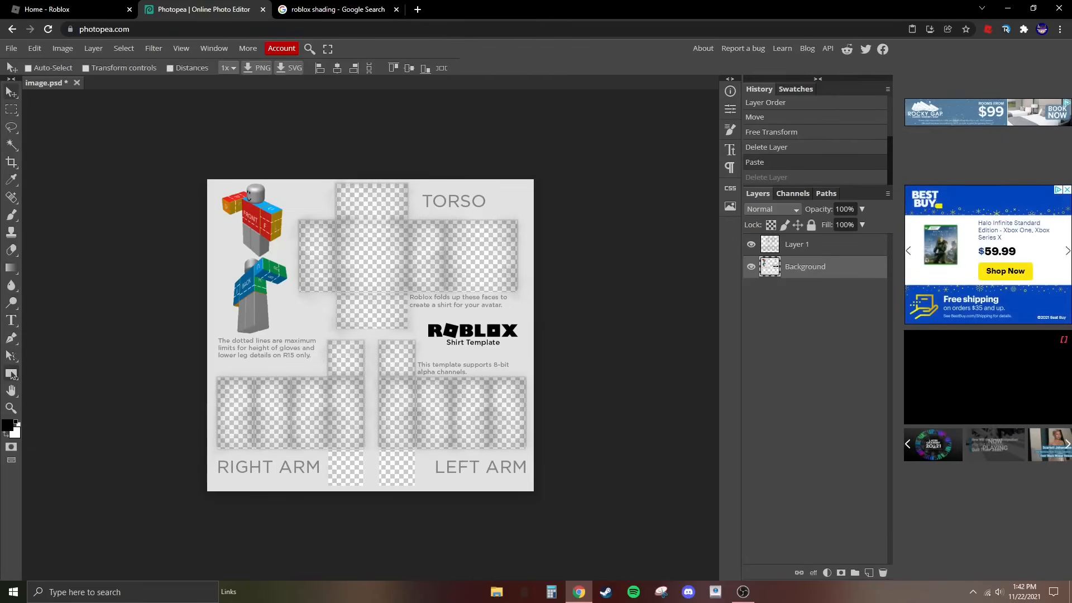
{"action": "left_click", "coordinate": [11, 374]}
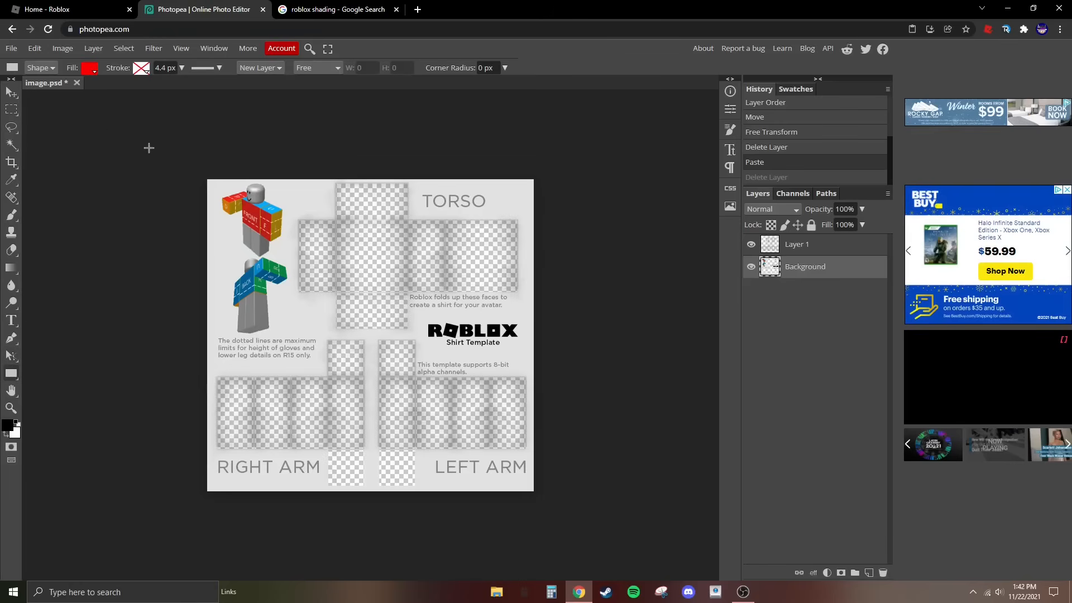
{"action": "left_click_drag", "start_coordinate": [193, 164], "coordinate": [546, 501]}
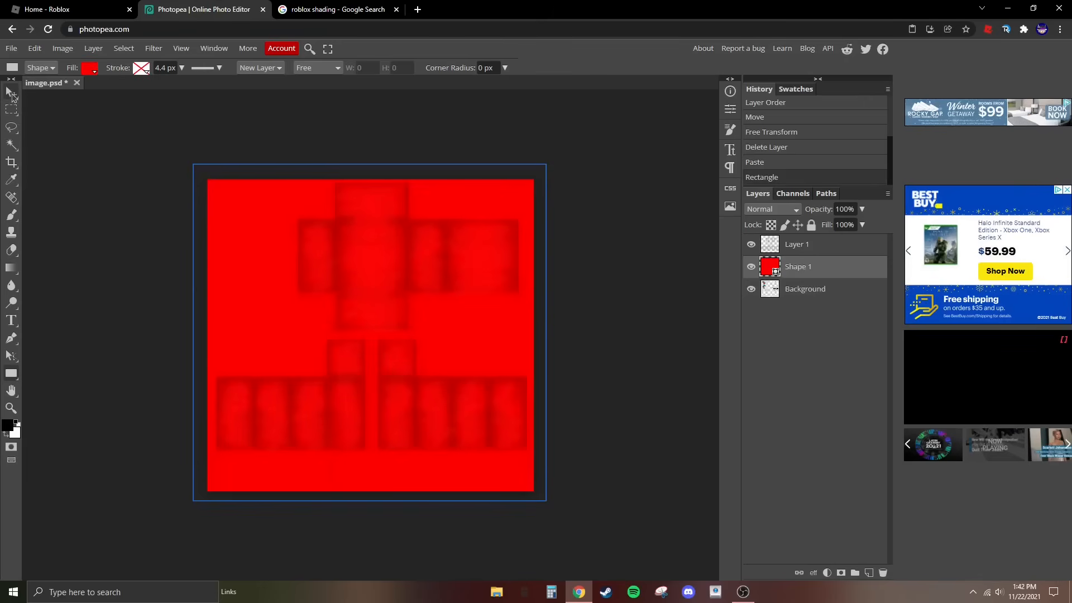
{"action": "left_click", "coordinate": [11, 93]}
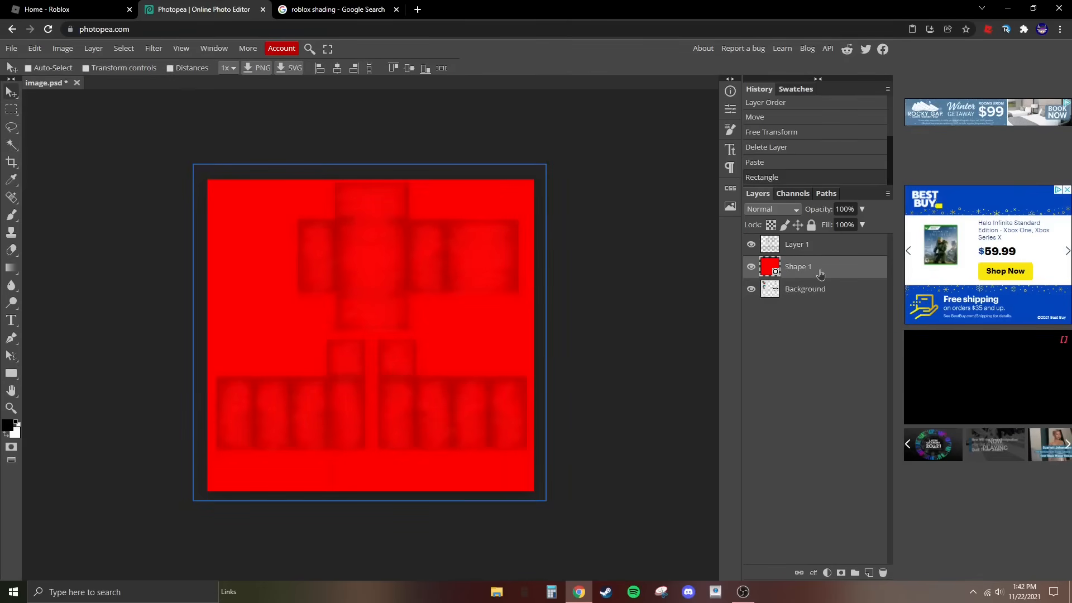
{"action": "left_click_drag", "start_coordinate": [815, 276], "coordinate": [815, 318]}
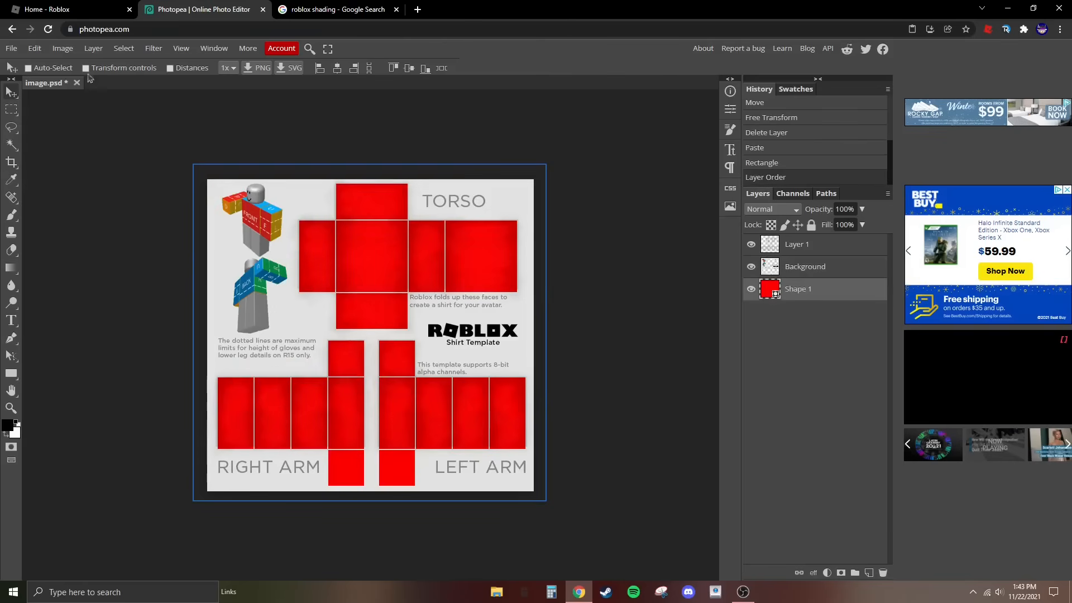
- Change the fill colour of the full-canvas rectangle to the blue 4c8dca
{"action": "left_click", "coordinate": [11, 373]}
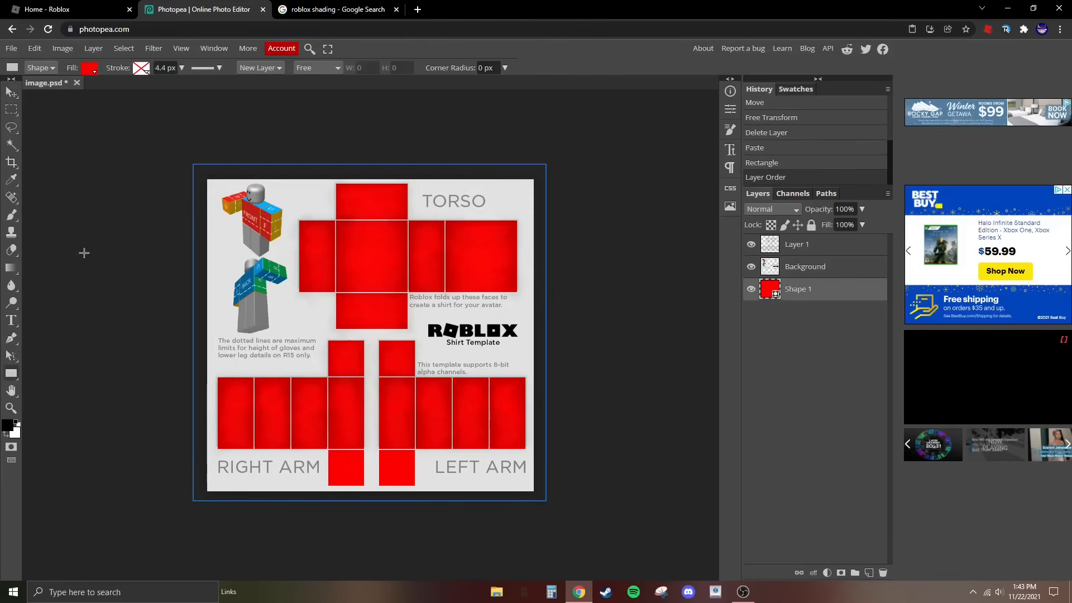
{"action": "left_click", "coordinate": [90, 68]}
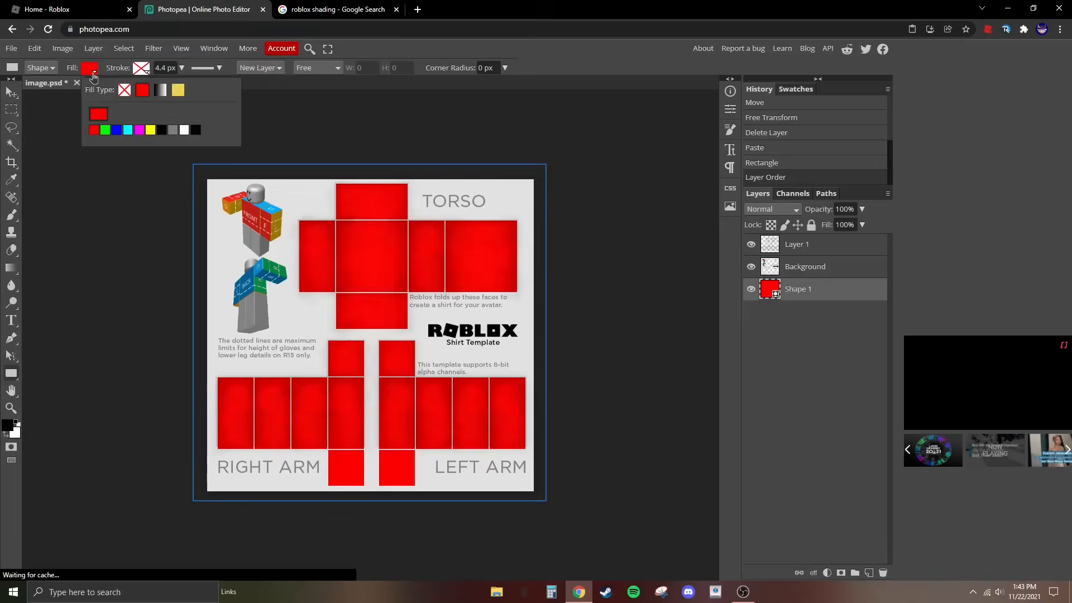
{"action": "left_click", "coordinate": [101, 115]}
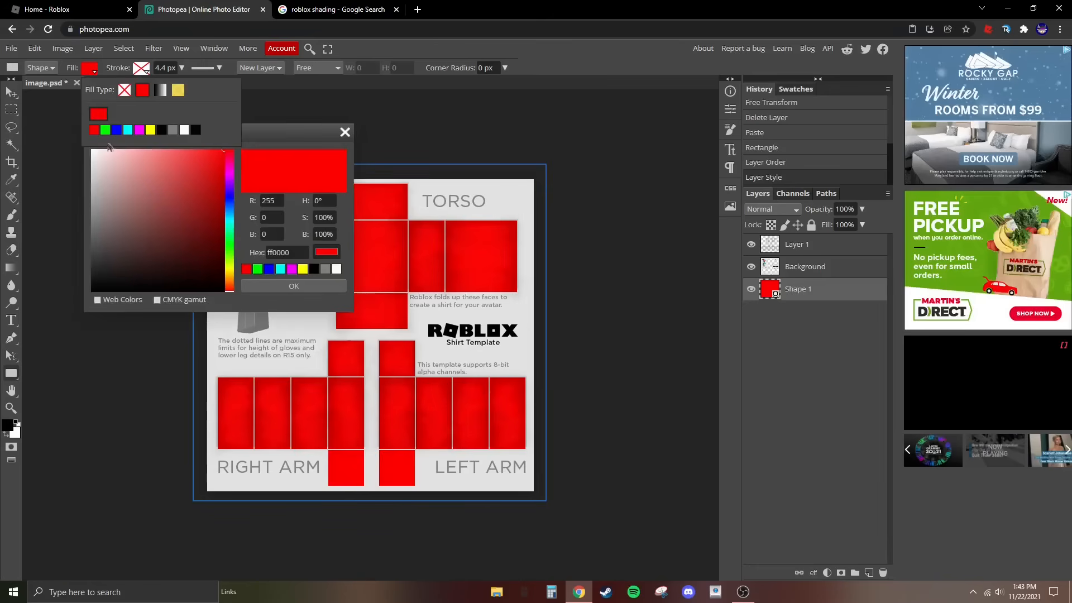
{"action": "left_click_drag", "start_coordinate": [286, 141], "coordinate": [220, 165]}
{"action": "mouse_move", "coordinate": [149, 190]}
{"action": "left_mouse_down"}
{"action": "mouse_move", "coordinate": [105, 235]}
{"action": "mouse_move", "coordinate": [96, 230]}
{"action": "mouse_move", "coordinate": [165, 234]}
{"action": "left_mouse_up"}
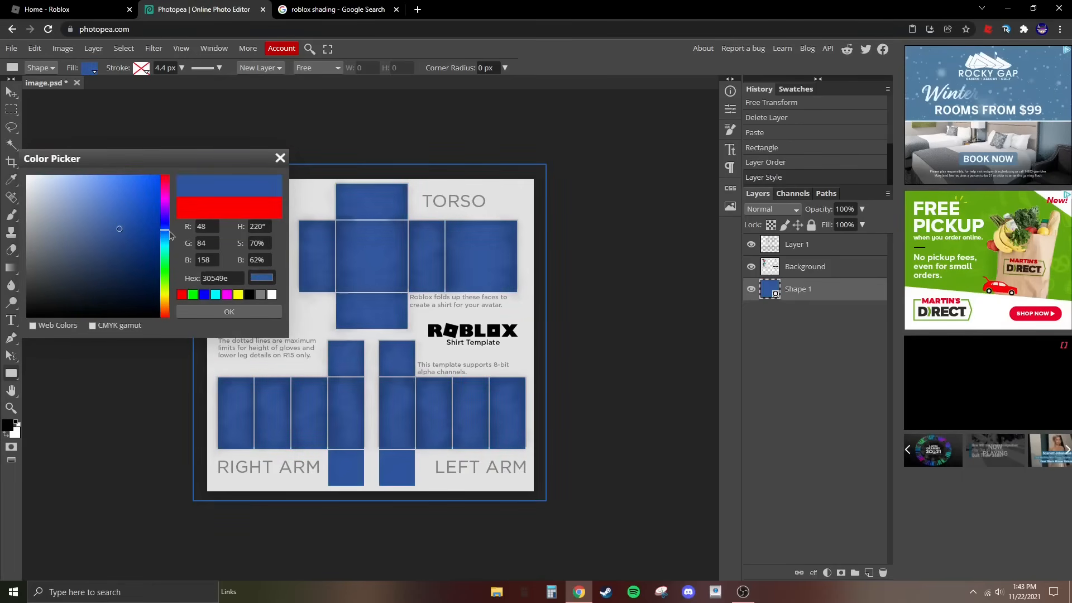
{"action": "left_click", "coordinate": [110, 206]}
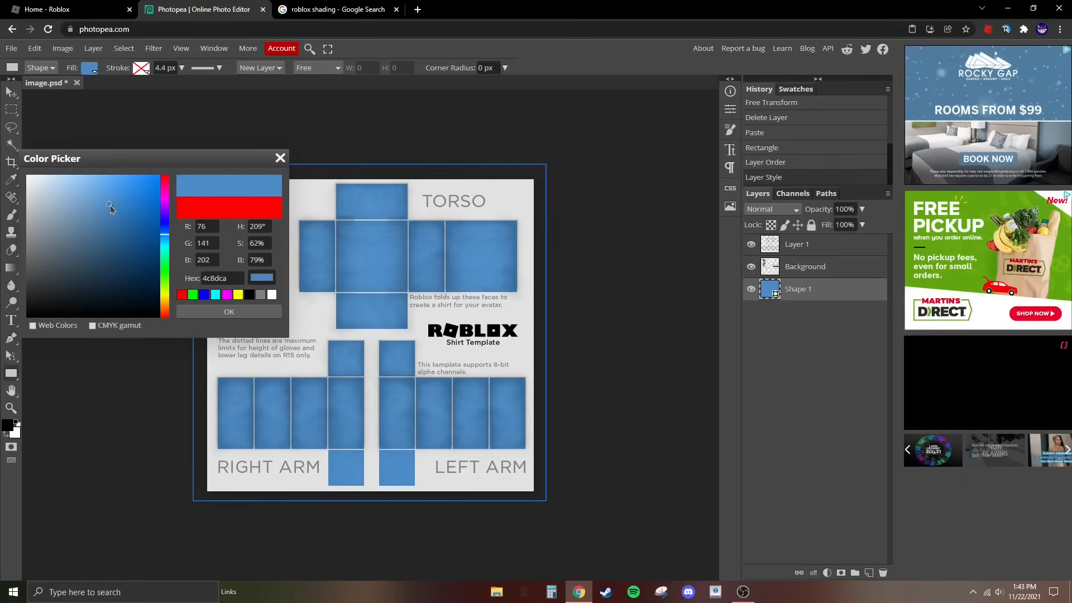
{"action": "left_click", "coordinate": [251, 311]}
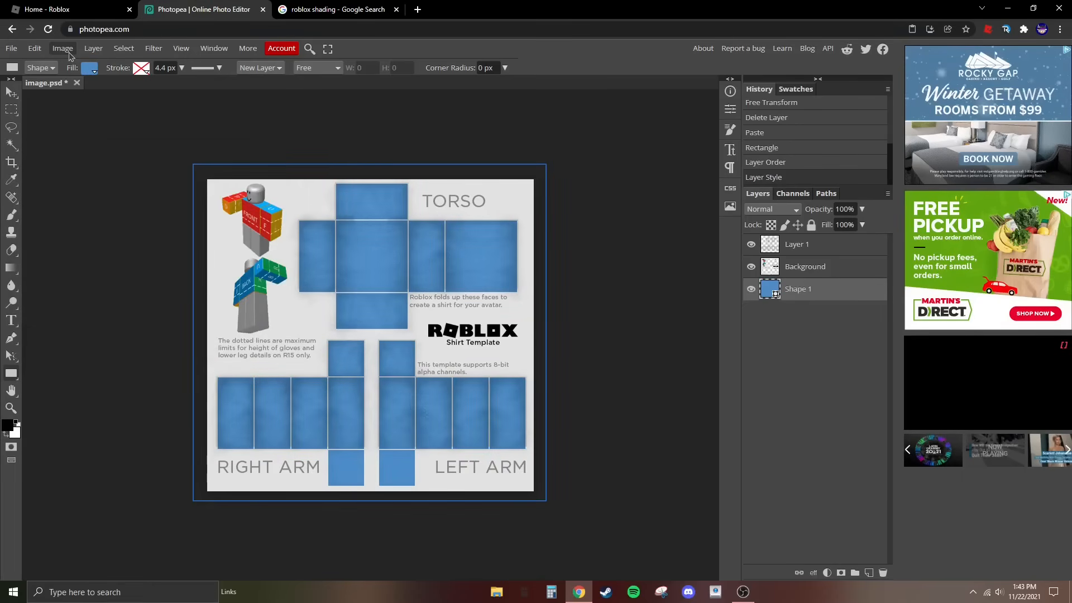
- Rasterize the blue shape layer and place the shading layer, Layer 1, directly beneath the Background layer
{"action": "left_click", "coordinate": [64, 49]}
{"action": "mouse_move", "coordinate": [93, 48]}
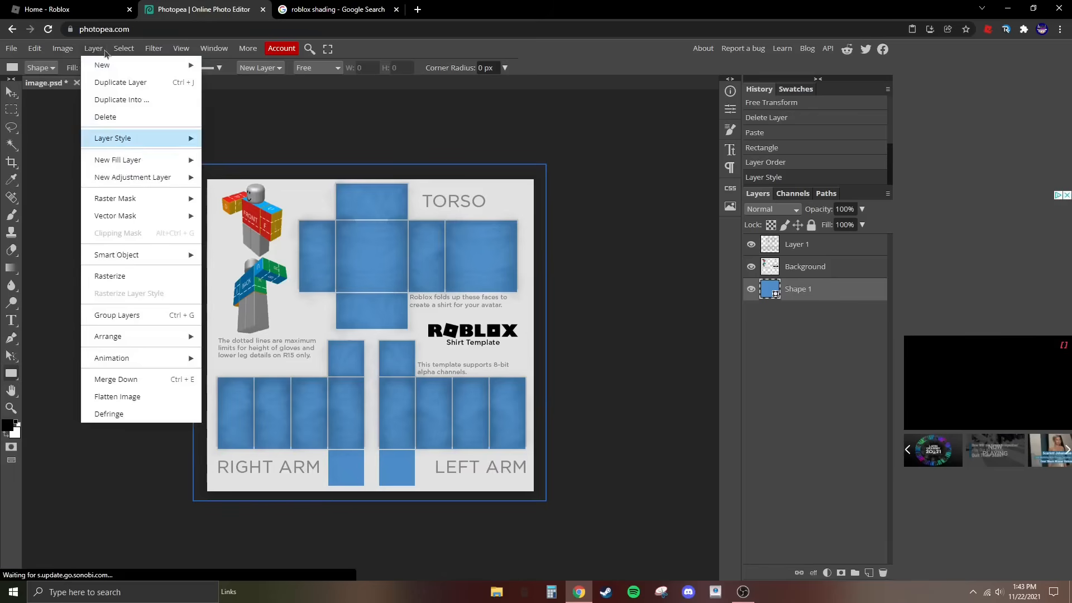
{"action": "left_click", "coordinate": [145, 276]}
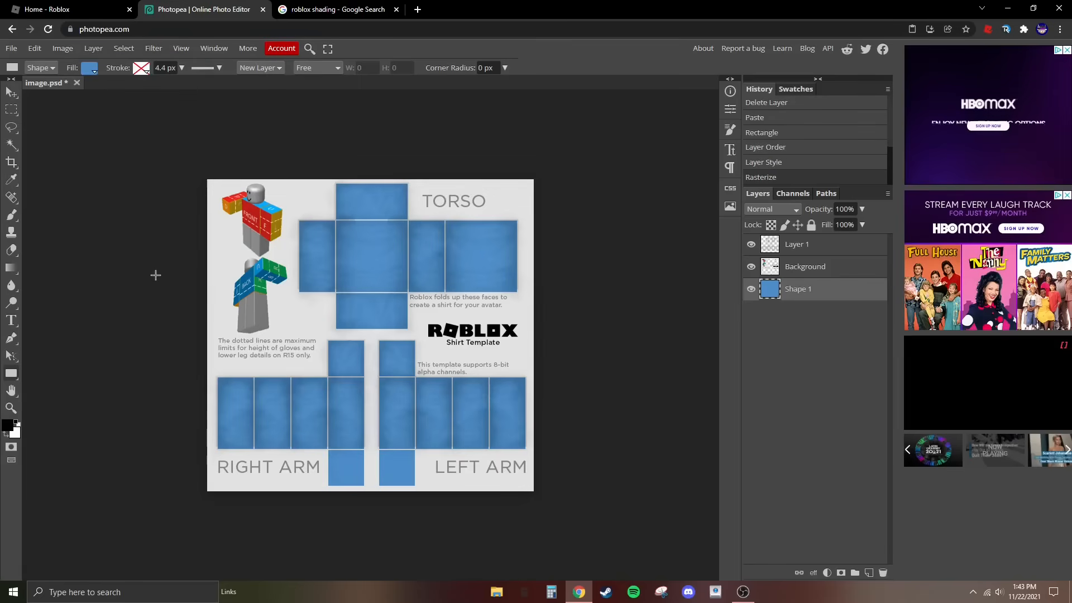
{"action": "left_click_drag", "start_coordinate": [814, 245], "coordinate": [819, 278]}
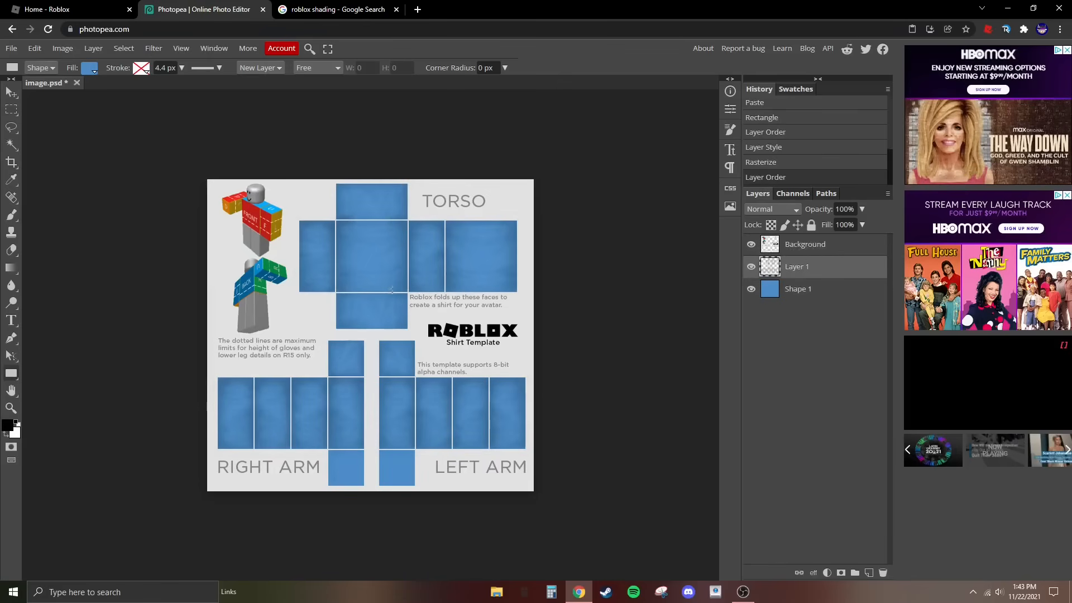
{"action": "left_click", "coordinate": [11, 92]}
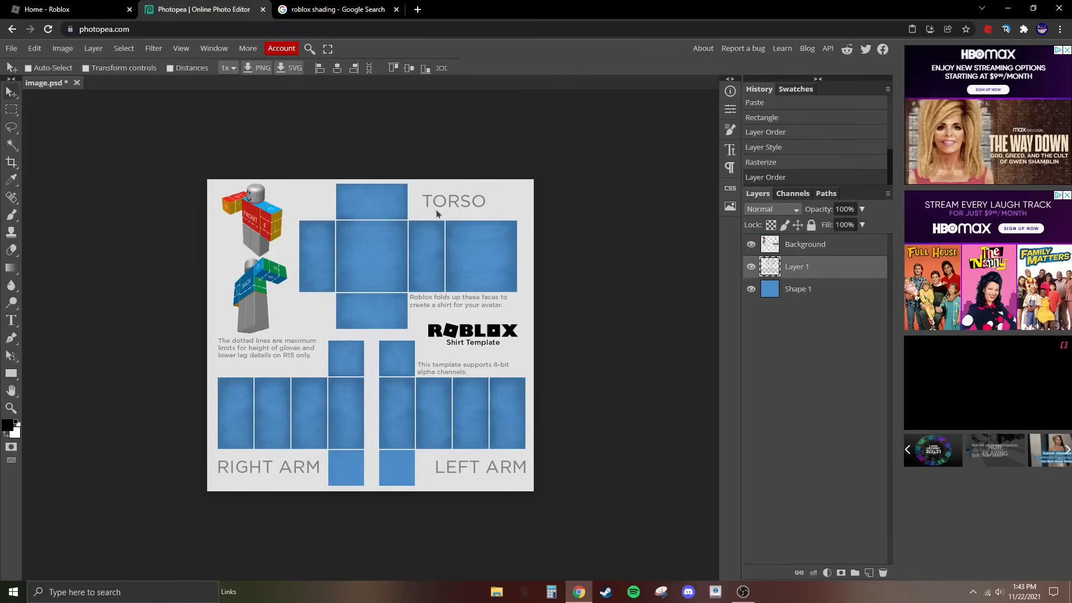
- With the Background layer active, mark an elliptical neck-hole selection across the seam between the torso's upper panel and front panel
{"action": "left_click", "coordinate": [808, 252]}
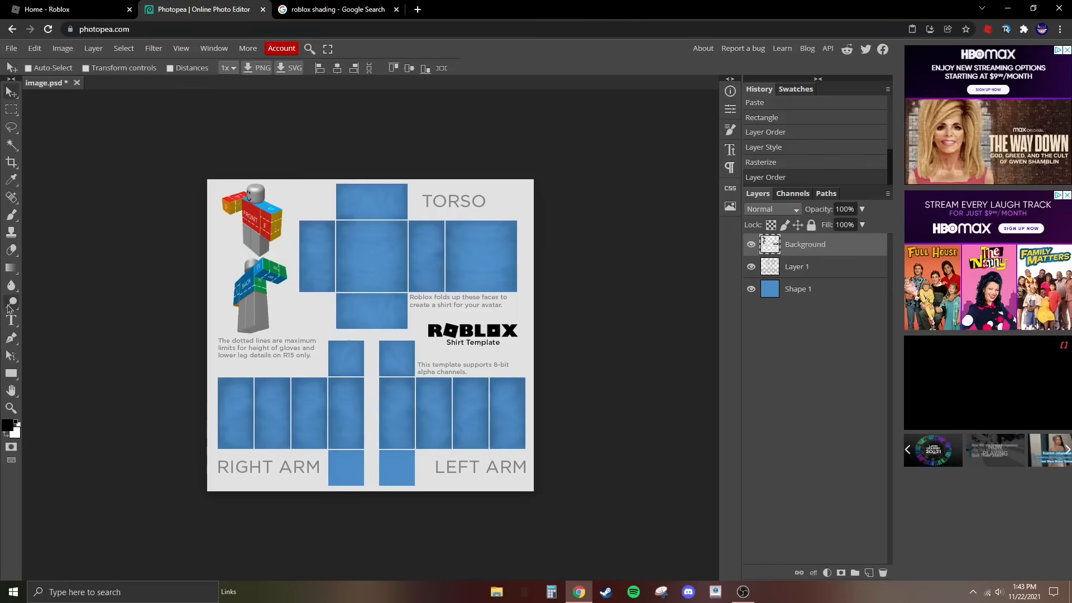
{"action": "right_click", "coordinate": [7, 115]}
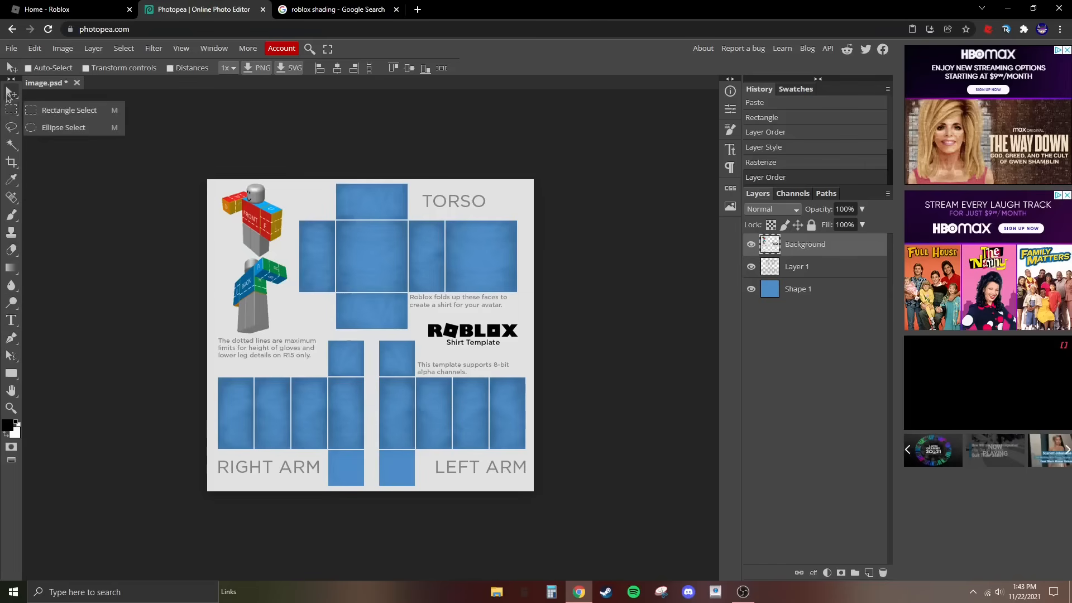
{"action": "right_click", "coordinate": [15, 116]}
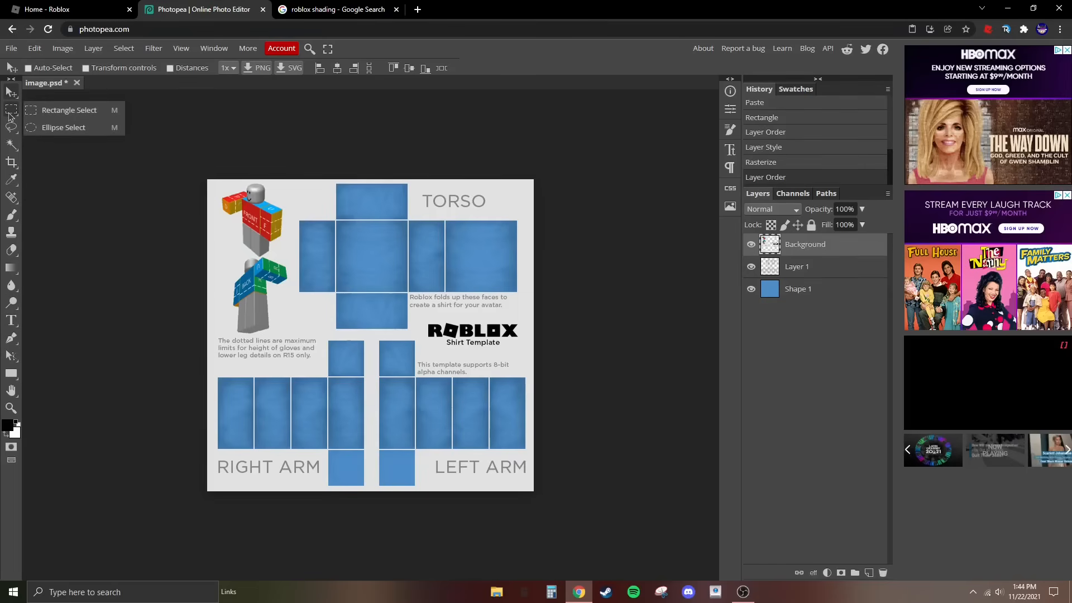
{"action": "left_click", "coordinate": [51, 130]}
{"action": "right_click", "coordinate": [12, 111]}
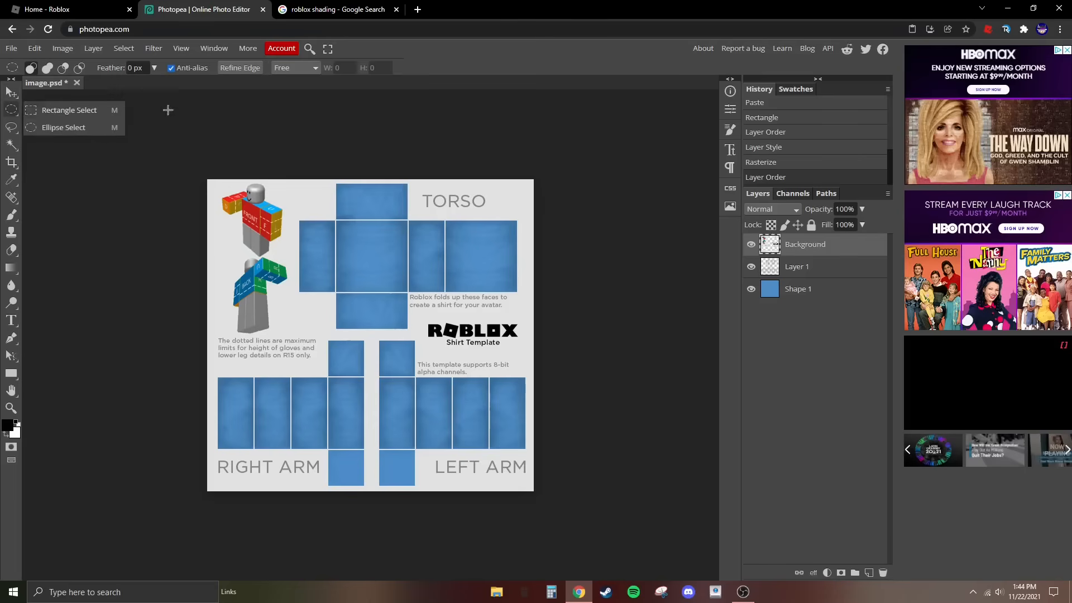
{"action": "left_click", "coordinate": [13, 110]}
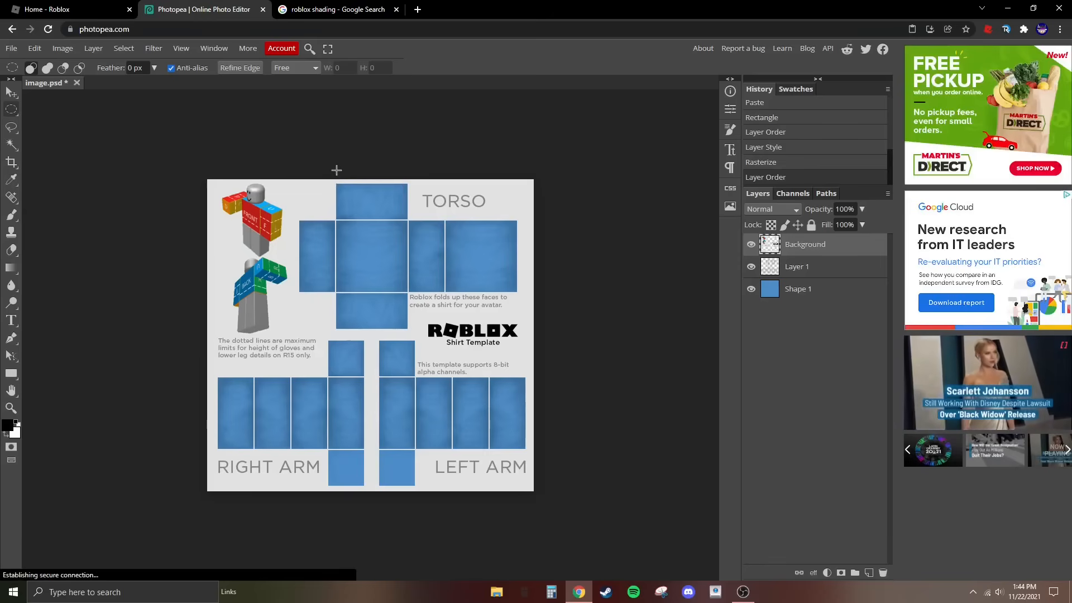
{"action": "left_click_drag", "start_coordinate": [358, 195], "coordinate": [382, 226]}
{"action": "left_click", "coordinate": [358, 197]}
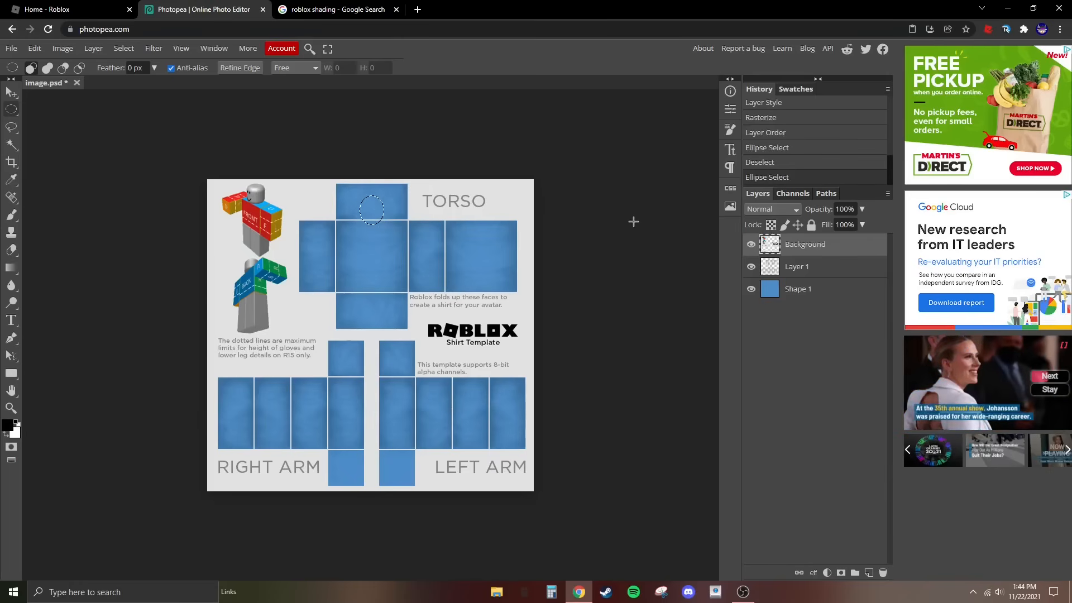
- Clear the elliptical neck area from the Background, Layer 1 and Shape 1 layers, and remove the selection
{"action": "key", "text": "ctrl+x"}
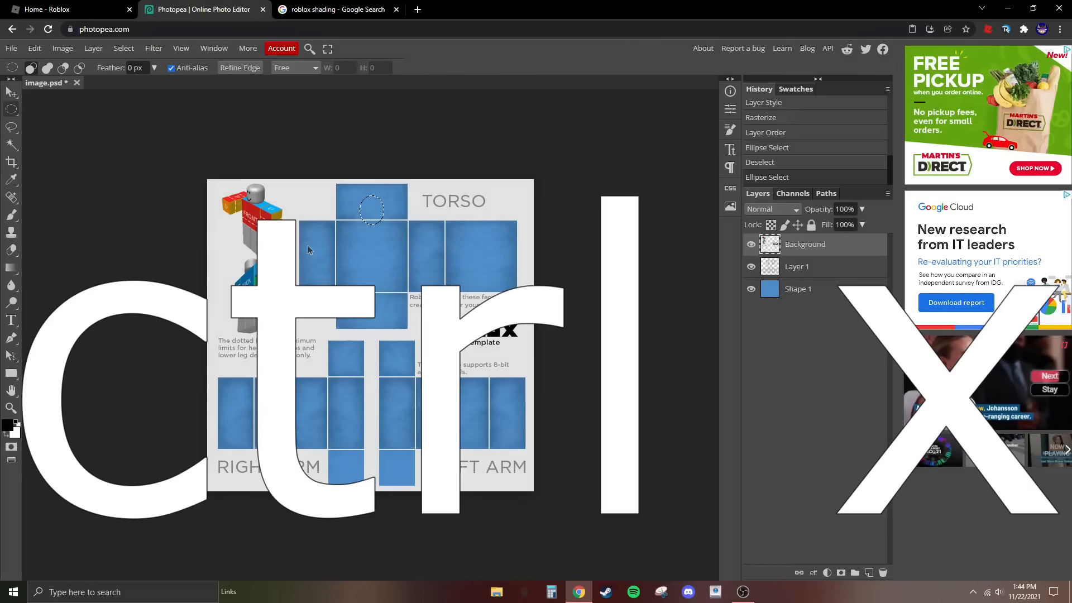
{"action": "left_click", "coordinate": [816, 271]}
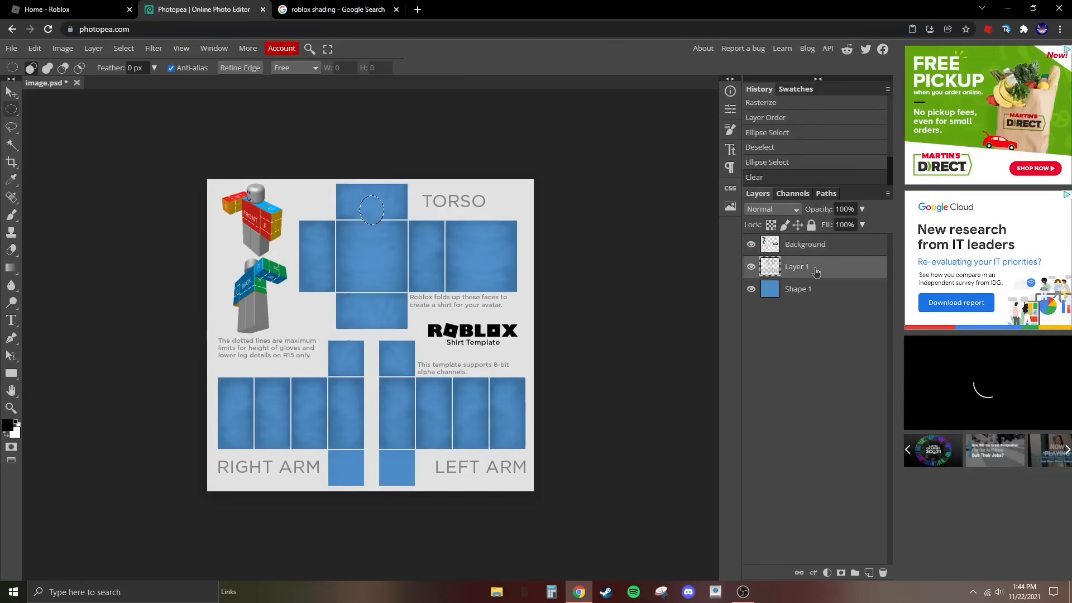
{"action": "key", "text": "Delete"}
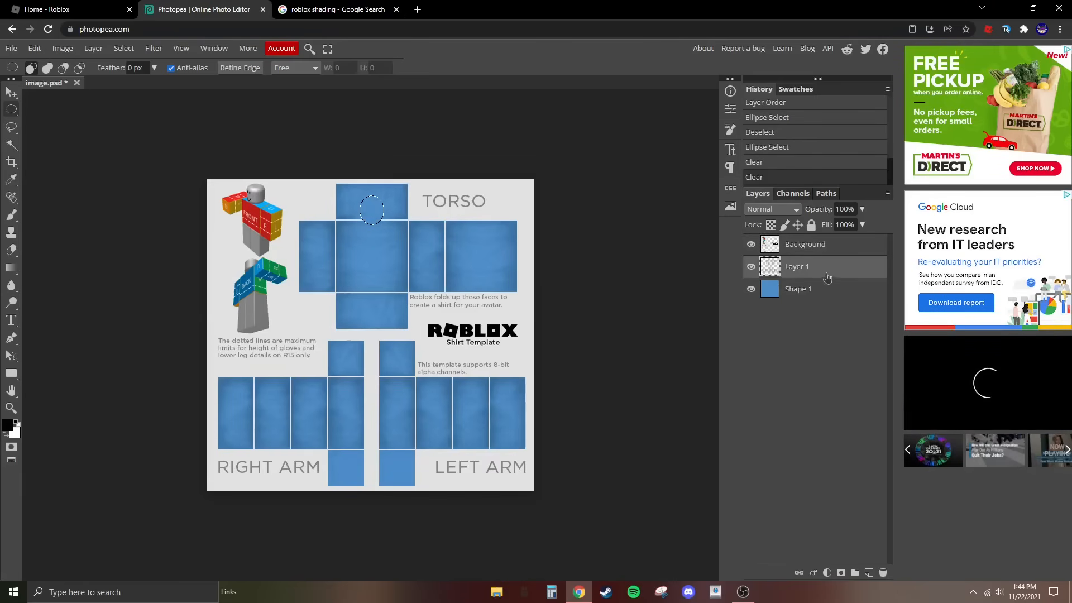
{"action": "left_click", "coordinate": [821, 291]}
{"action": "key", "text": "Delete"}
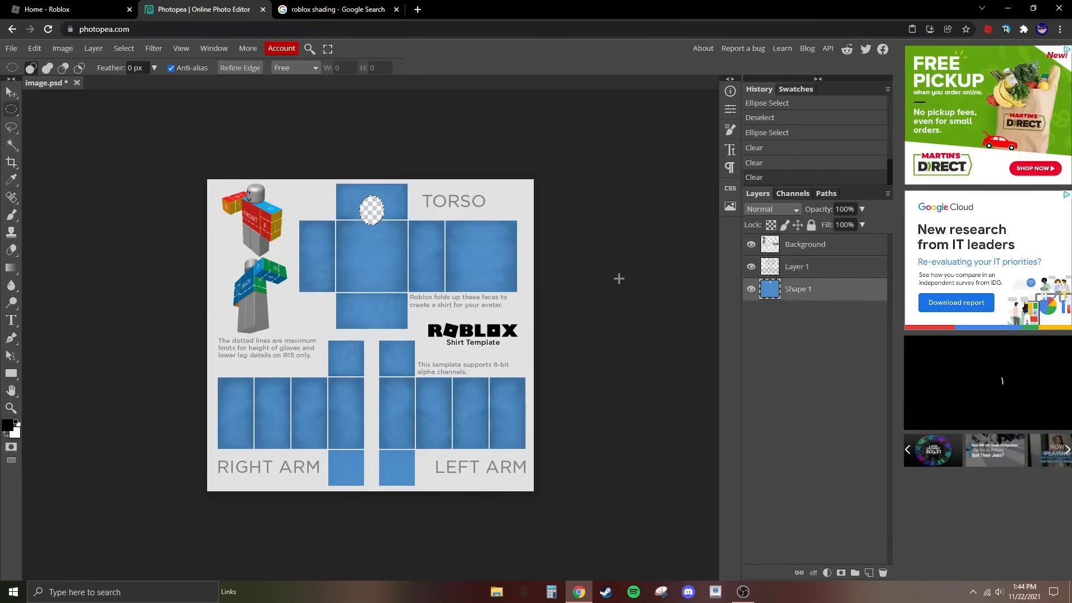
{"action": "left_click", "coordinate": [617, 278]}
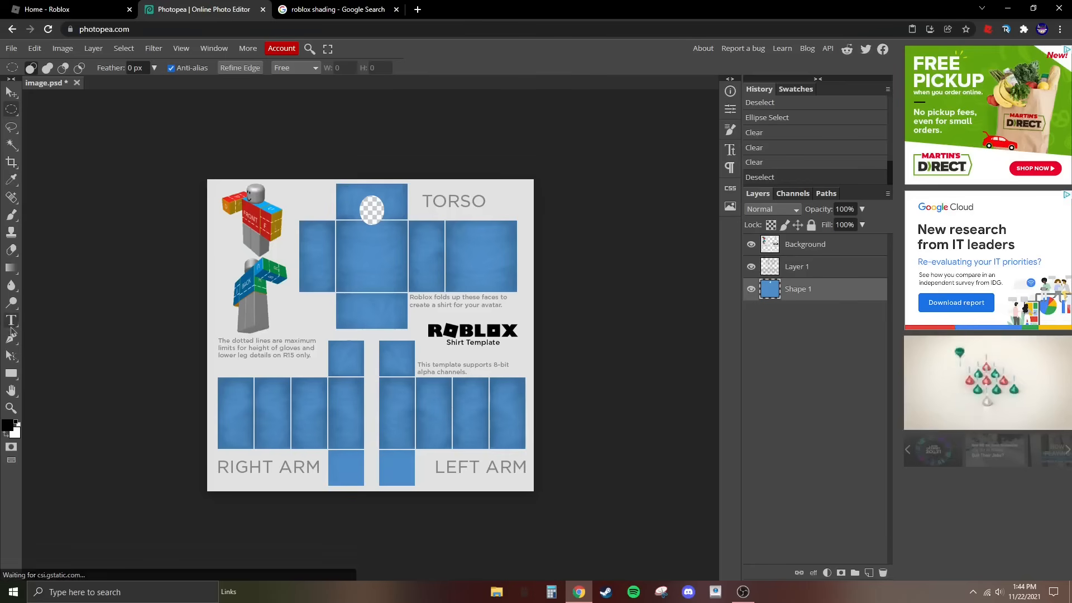
- Check the neck hole's centring by marking temporary rectangular selections from its two sides to the edges of the torso's upper panel
{"action": "left_click", "coordinate": [11, 408]}
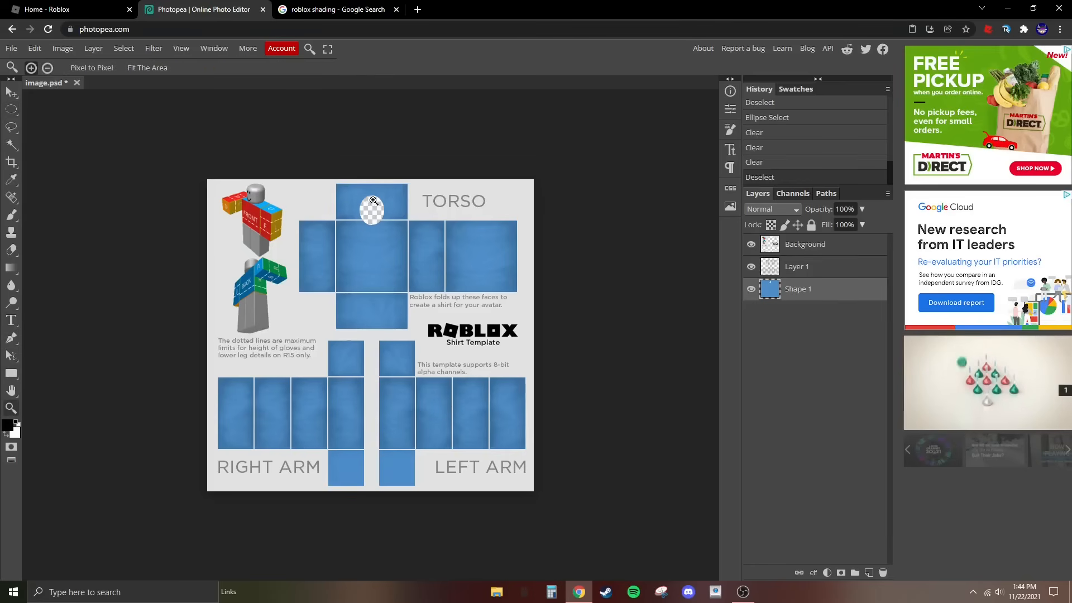
{"action": "left_click", "coordinate": [365, 212]}
{"action": "left_click", "coordinate": [374, 200]}
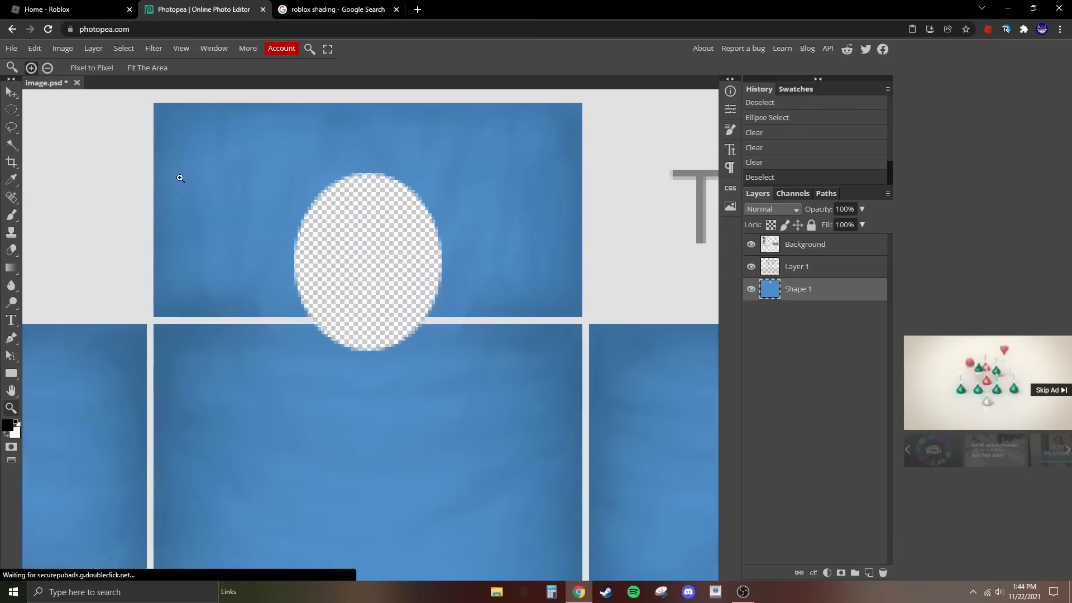
{"action": "right_click", "coordinate": [18, 111]}
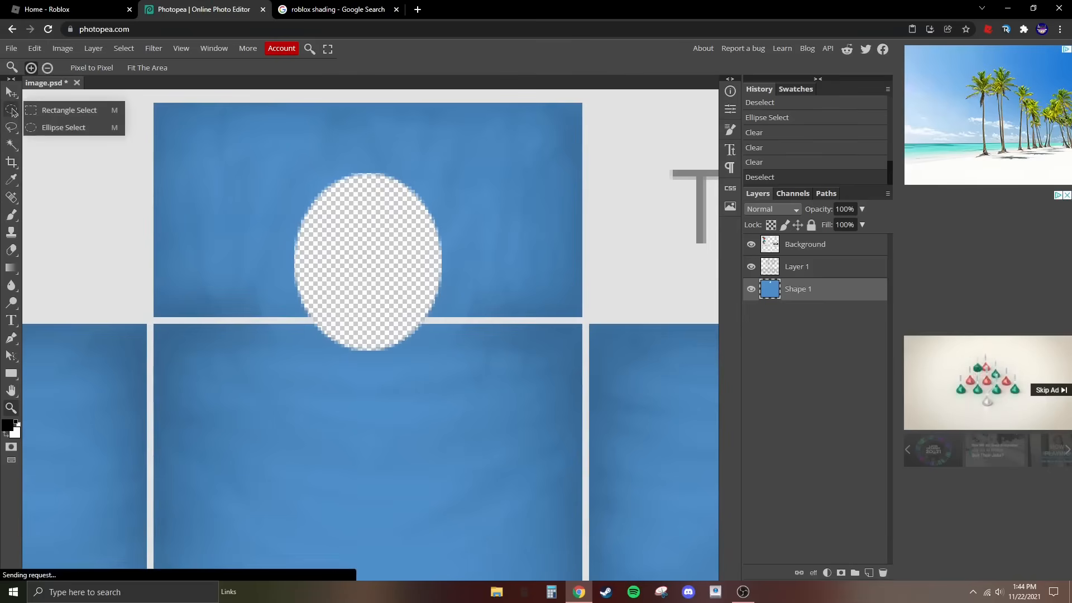
{"action": "left_click", "coordinate": [48, 112]}
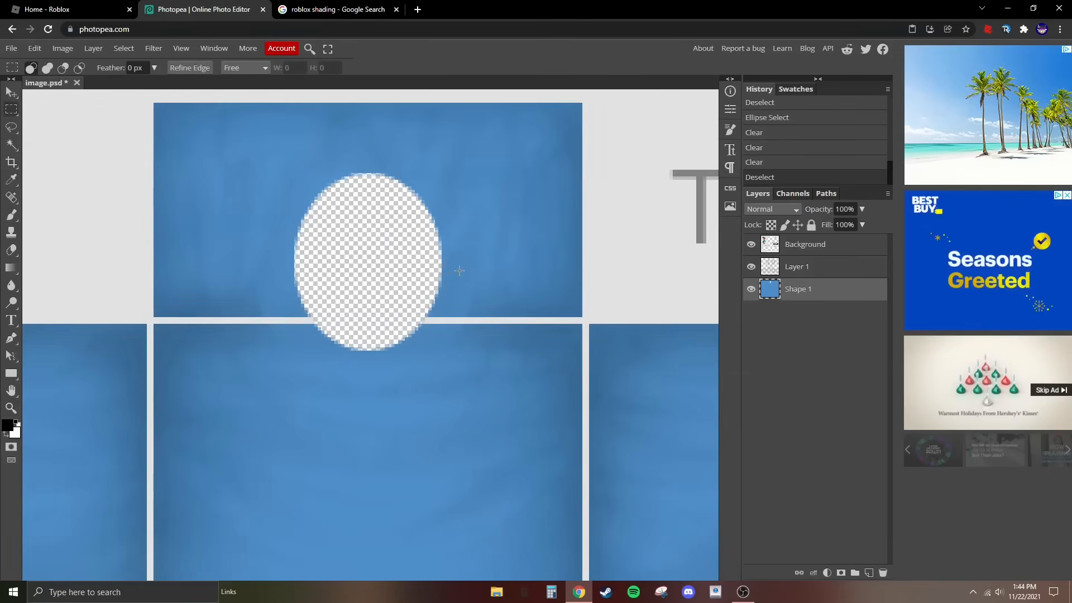
{"action": "left_click_drag", "start_coordinate": [442, 264], "coordinate": [582, 310]}
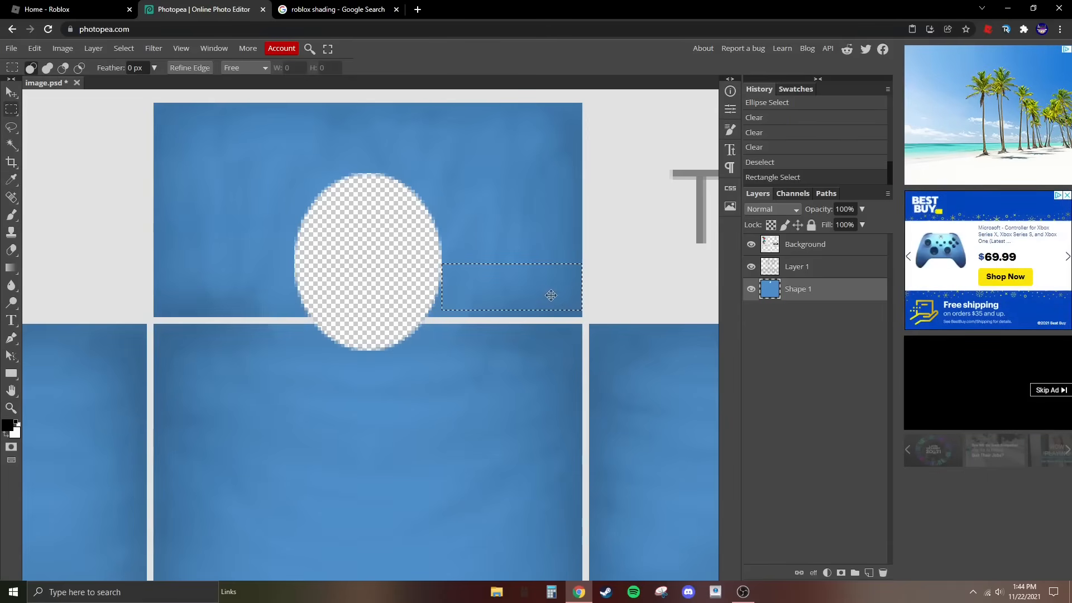
{"action": "left_click", "coordinate": [383, 252]}
{"action": "left_click", "coordinate": [291, 267]}
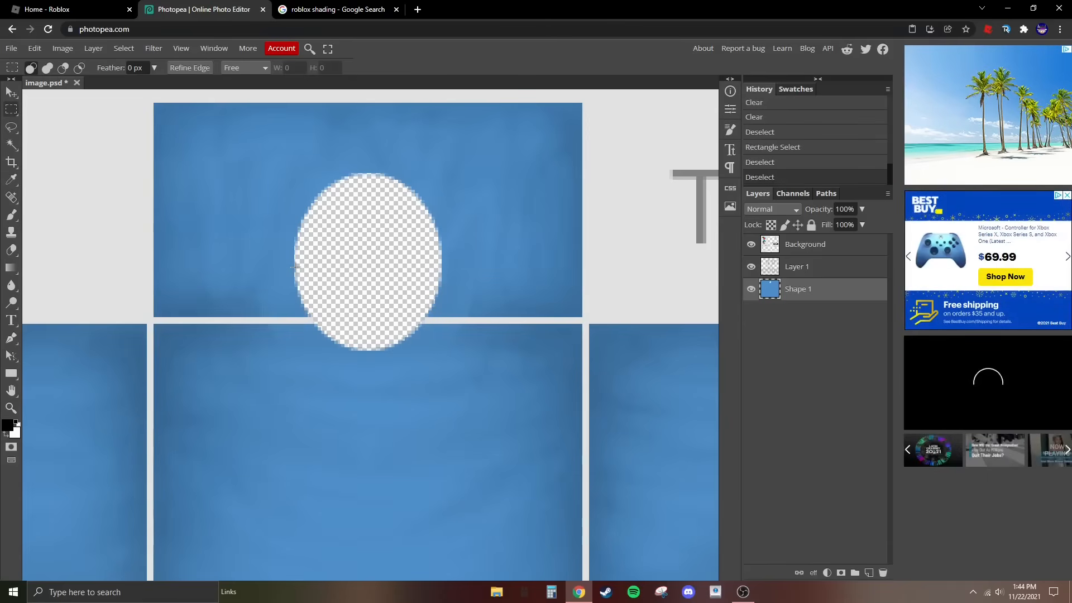
{"action": "left_click_drag", "start_coordinate": [294, 270], "coordinate": [154, 230]}
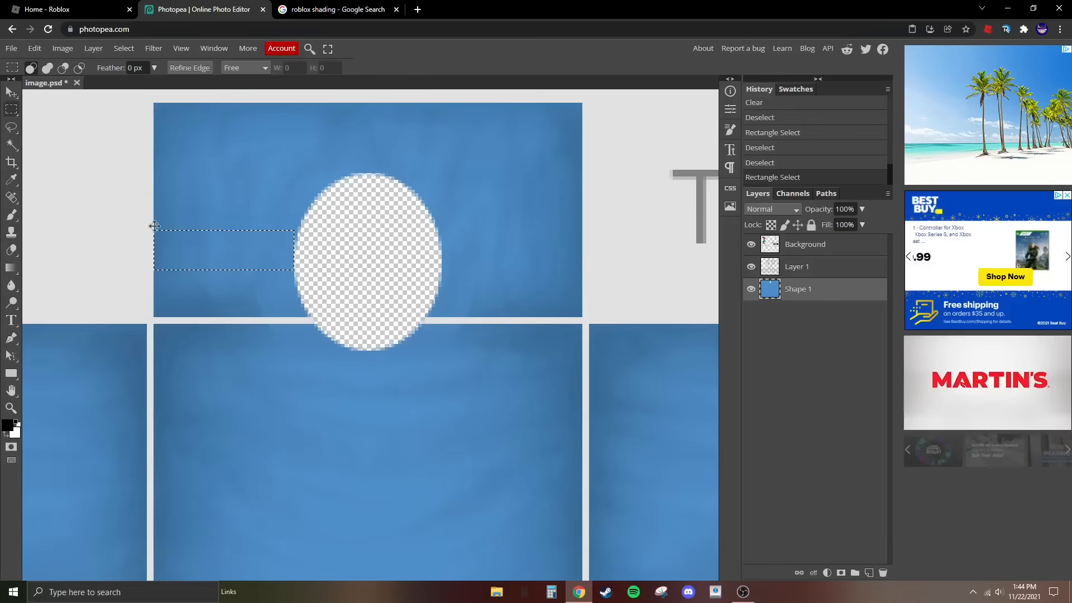
{"action": "left_click", "coordinate": [183, 177]}
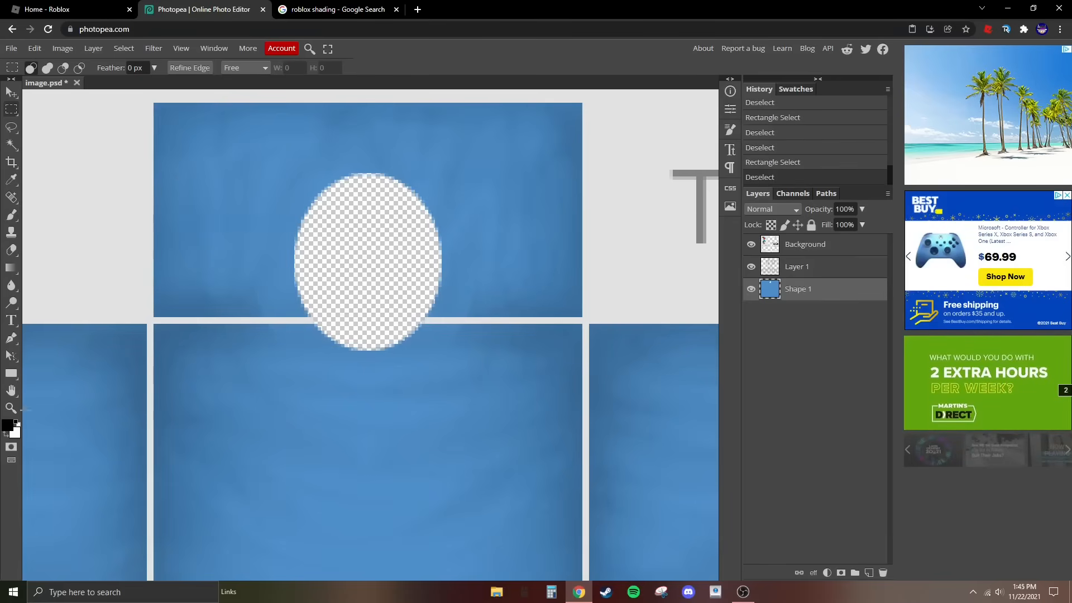
- Step back through the history to the state before the neck hole was cleared, and restore the latest state
{"action": "left_click", "coordinate": [11, 409]}
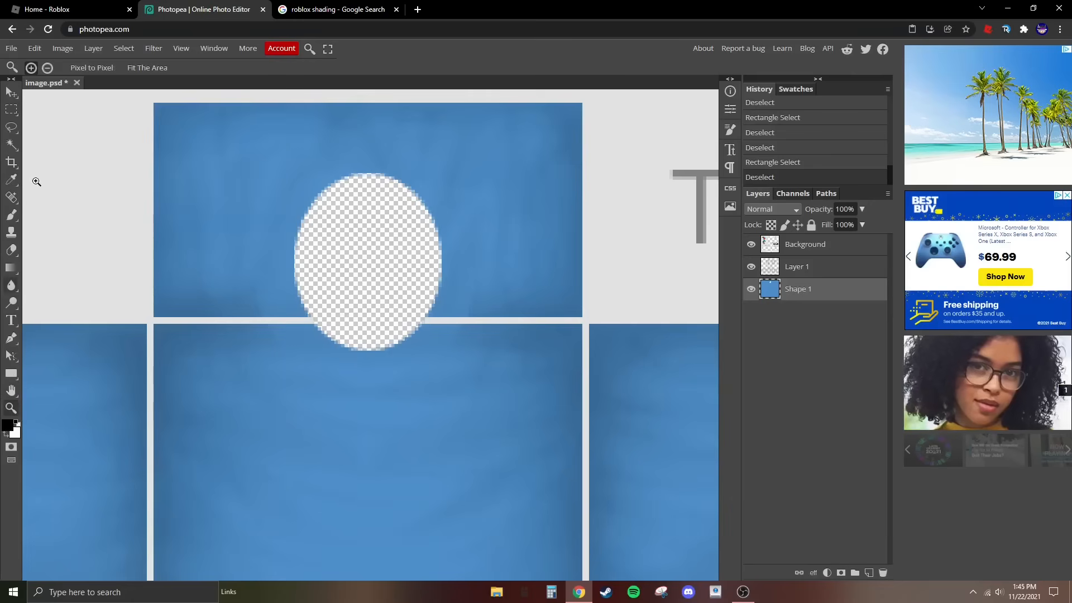
{"action": "left_click", "coordinate": [115, 207], "text": "alt"}
{"action": "left_click", "coordinate": [116, 207], "text": "alt"}
{"action": "left_click", "coordinate": [122, 204], "text": "alt"}
{"action": "left_click", "coordinate": [121, 204], "text": "alt"}
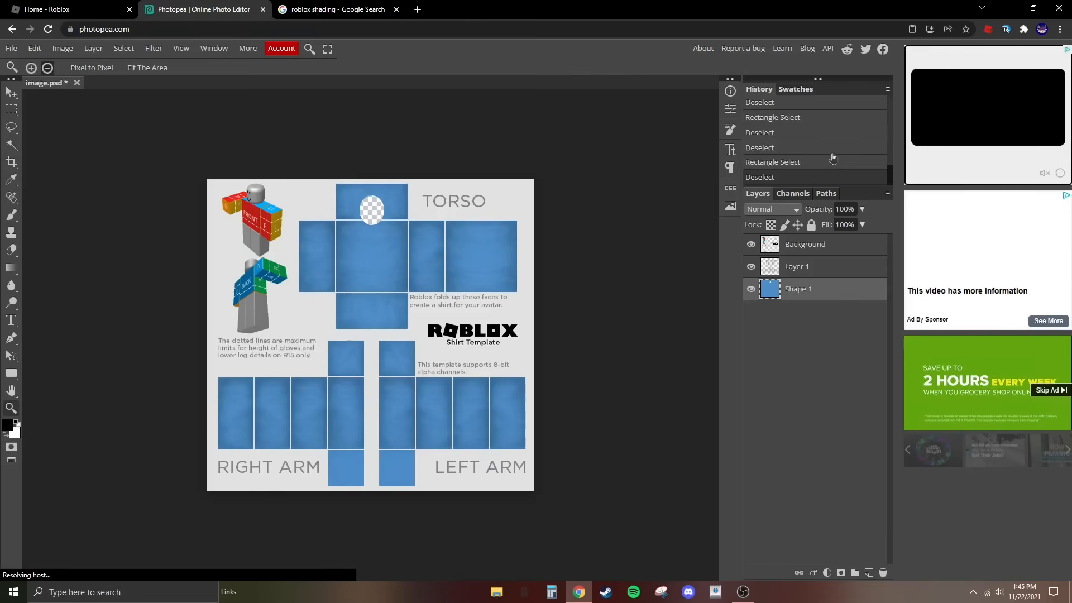
{"action": "left_click", "coordinate": [777, 118]}
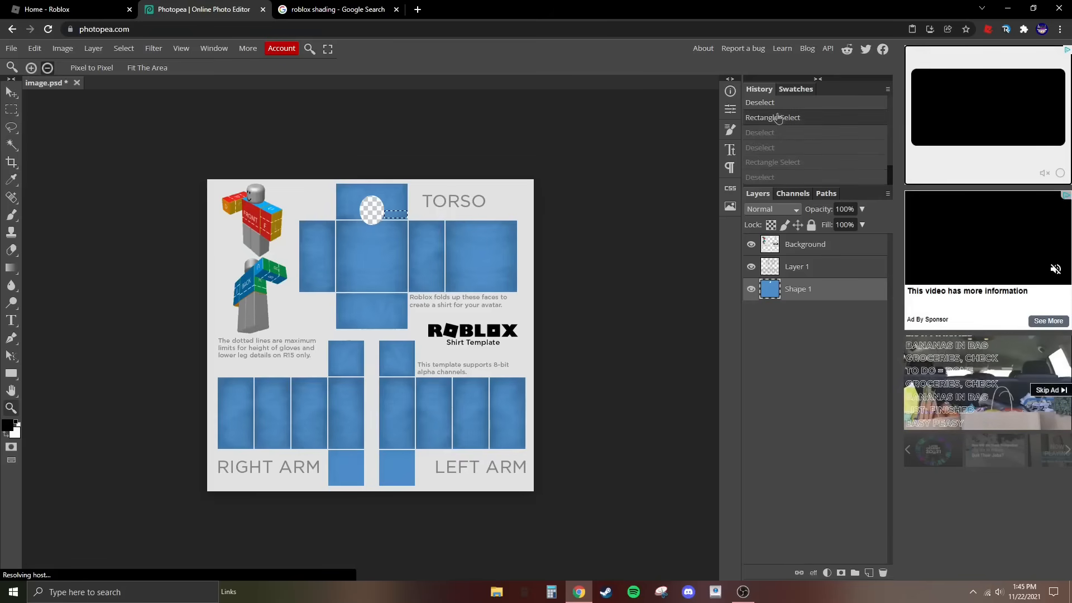
{"action": "scroll", "coordinate": [787, 117], "scroll_direction": "up", "scroll_amount": 1}
{"action": "left_click", "coordinate": [787, 126]}
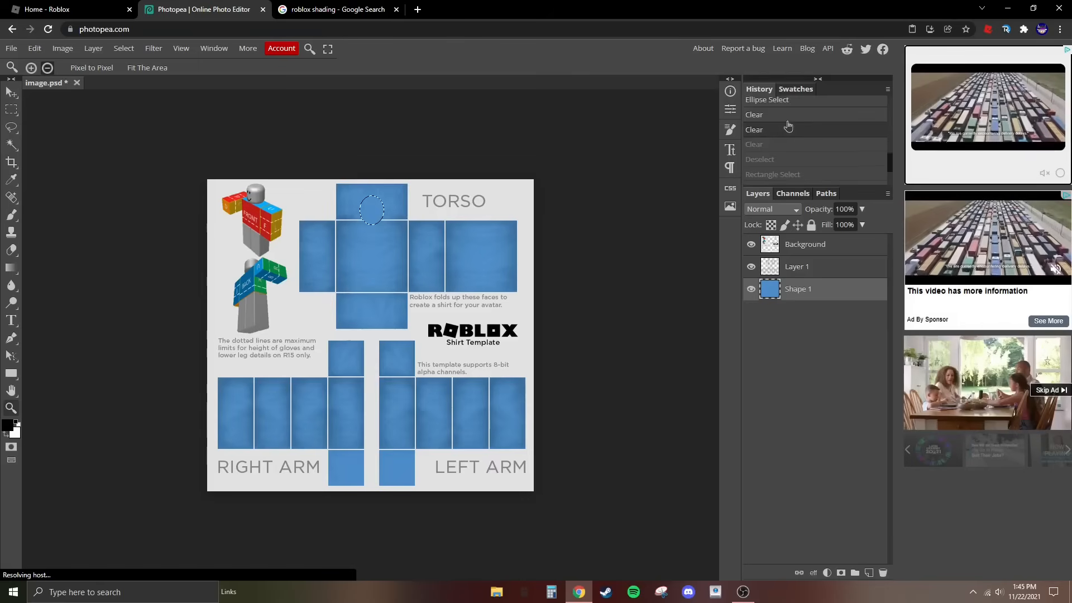
{"action": "scroll", "coordinate": [787, 126], "scroll_direction": "up", "scroll_amount": 2}
{"action": "left_click", "coordinate": [796, 126]}
{"action": "scroll", "coordinate": [795, 129], "scroll_direction": "down", "scroll_amount": 4}
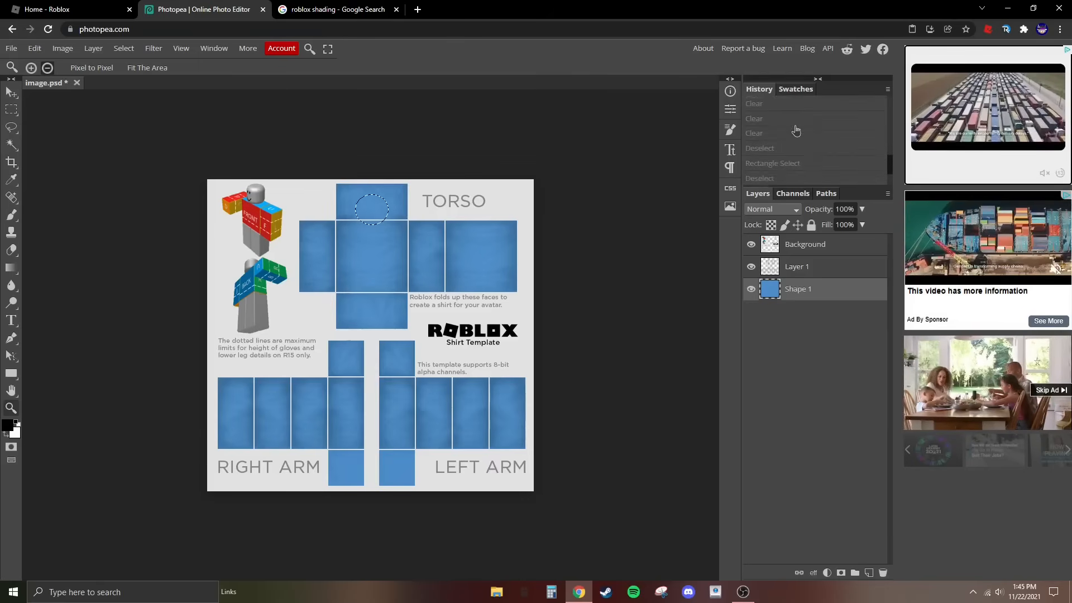
{"action": "left_click", "coordinate": [777, 179]}
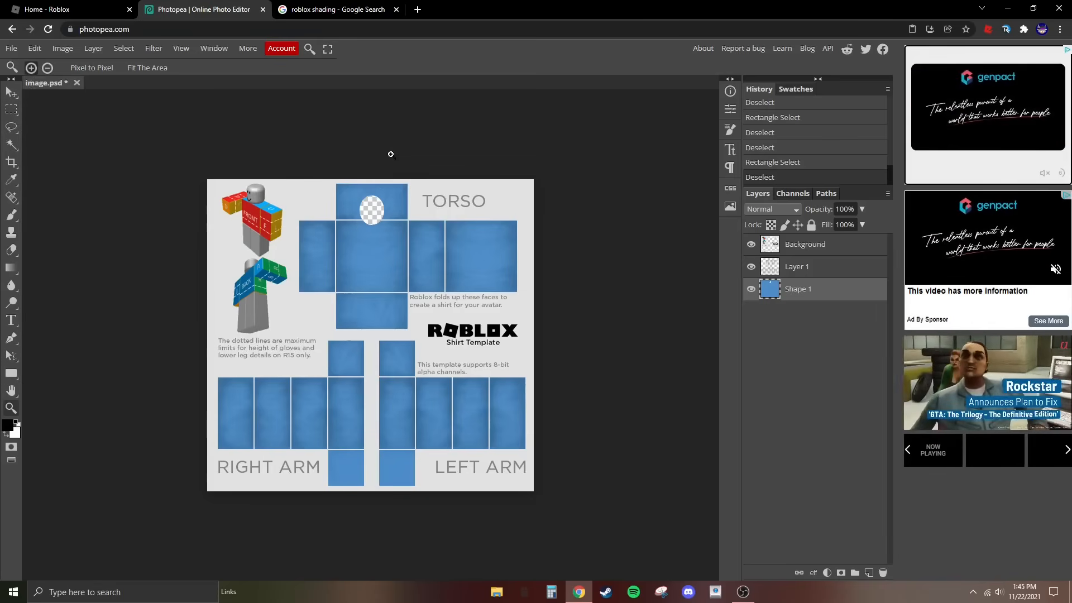
- Directly above the Background layer, draw an ellipse shape about 50 × 58 px centred over the neck hole, slightly overlapping its edge all round
{"action": "left_click", "coordinate": [373, 195]}
{"action": "left_click", "coordinate": [372, 196]}
{"action": "left_click", "coordinate": [373, 196]}
{"action": "left_click", "coordinate": [372, 196]}
{"action": "left_click", "coordinate": [372, 195]}
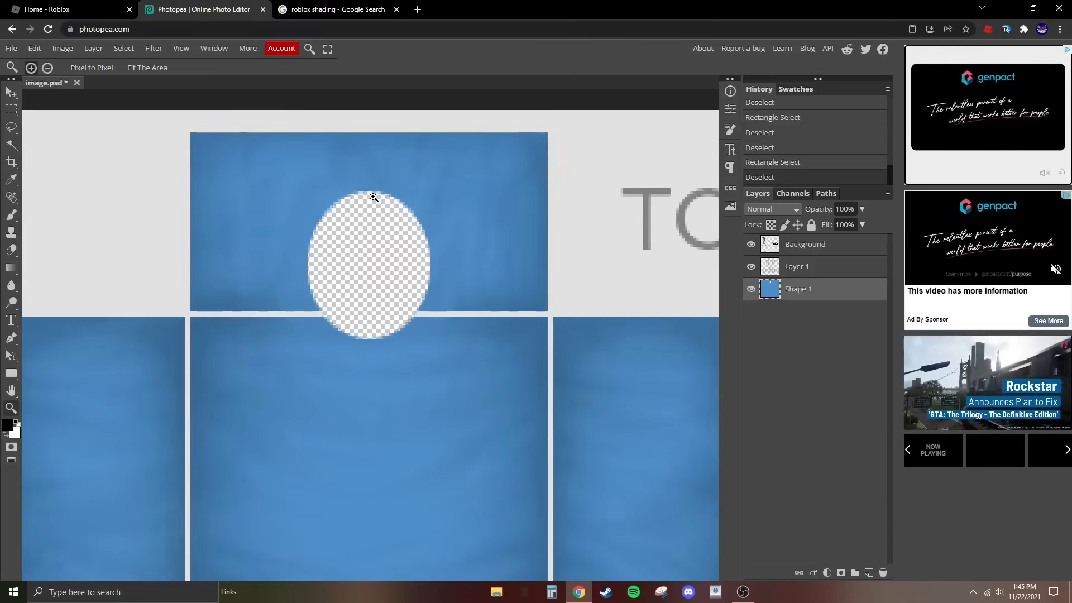
{"action": "left_click", "coordinate": [372, 196]}
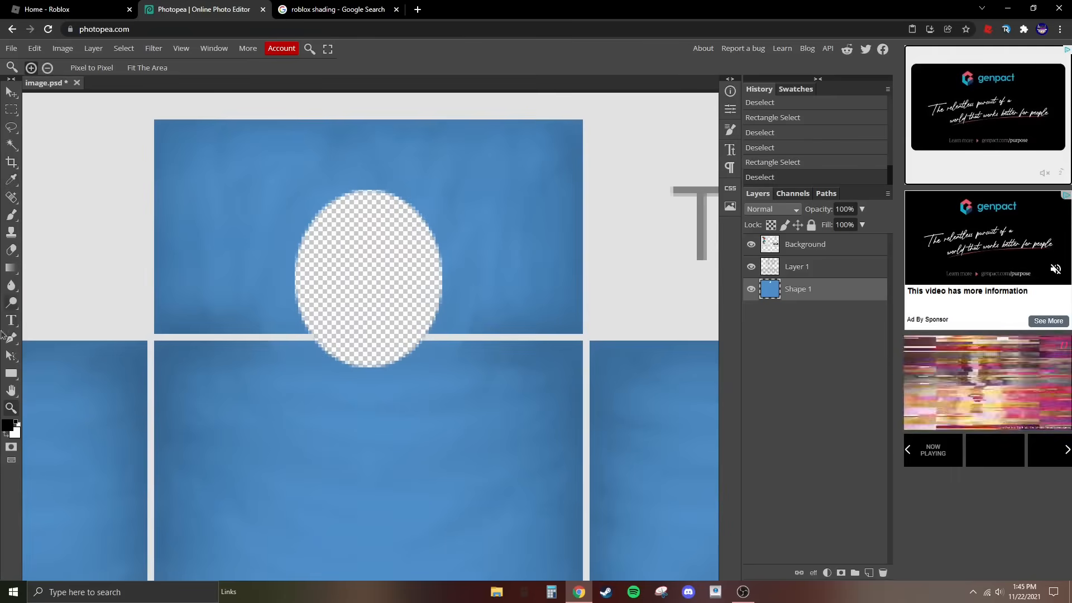
{"action": "right_click", "coordinate": [13, 377]}
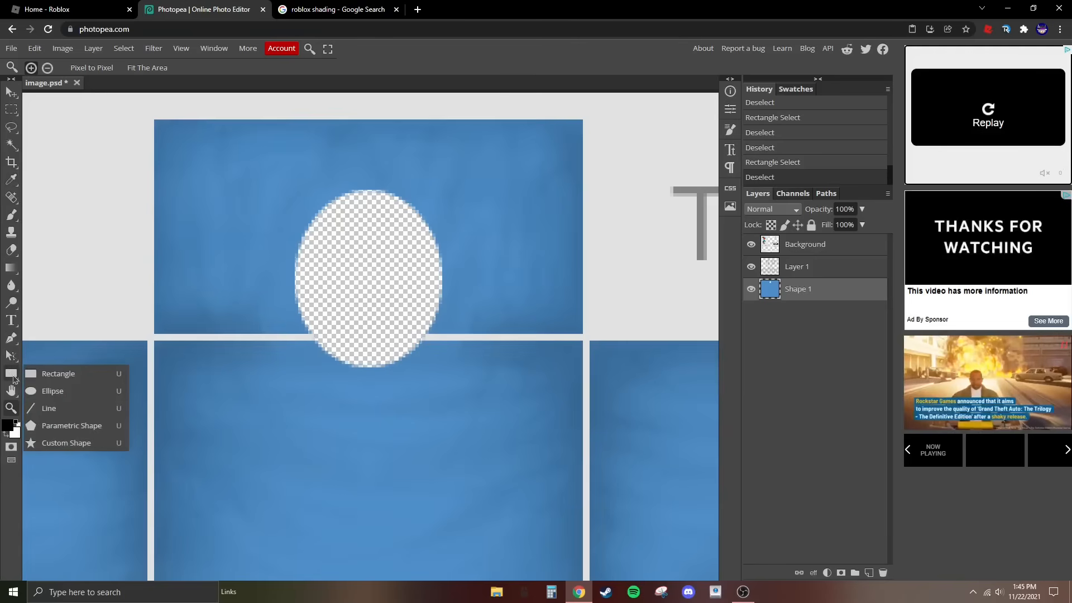
{"action": "left_click", "coordinate": [53, 390]}
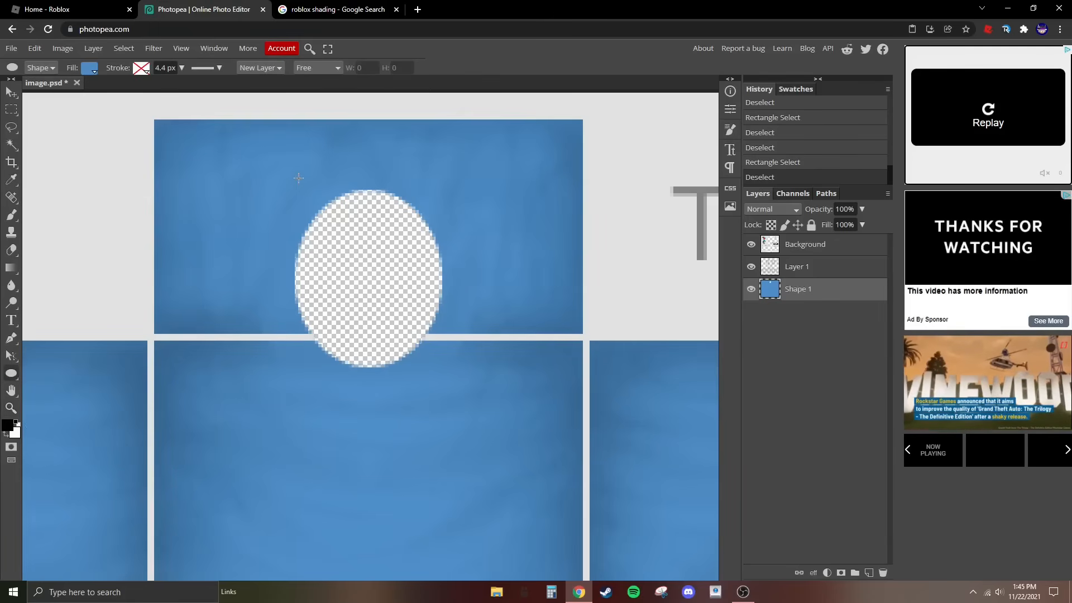
{"action": "left_click_drag", "start_coordinate": [290, 173], "coordinate": [438, 386]}
{"action": "key", "text": "Delete"}
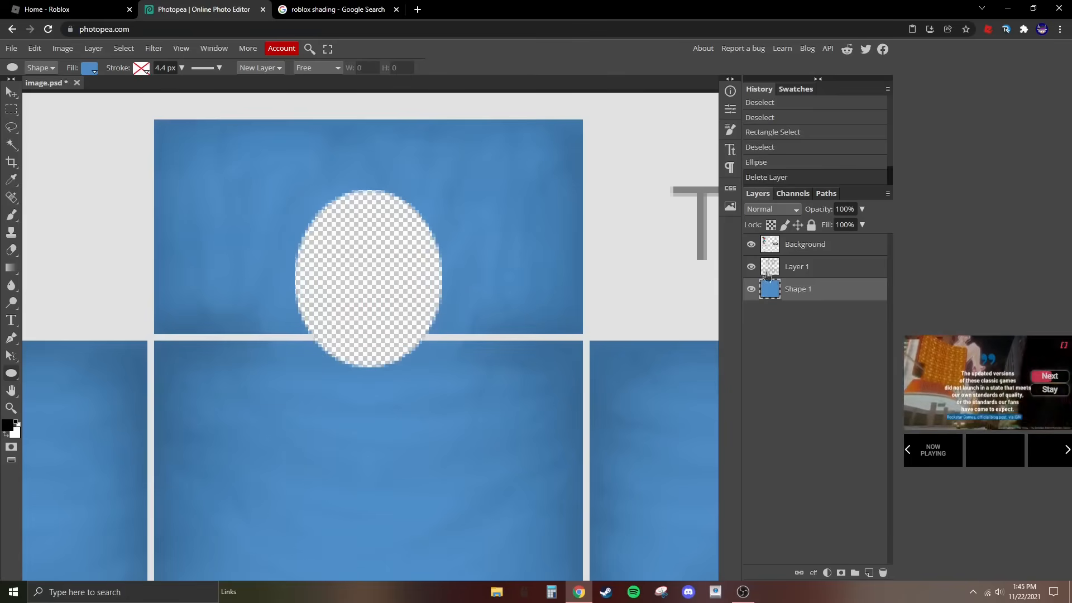
{"action": "left_click", "coordinate": [791, 249]}
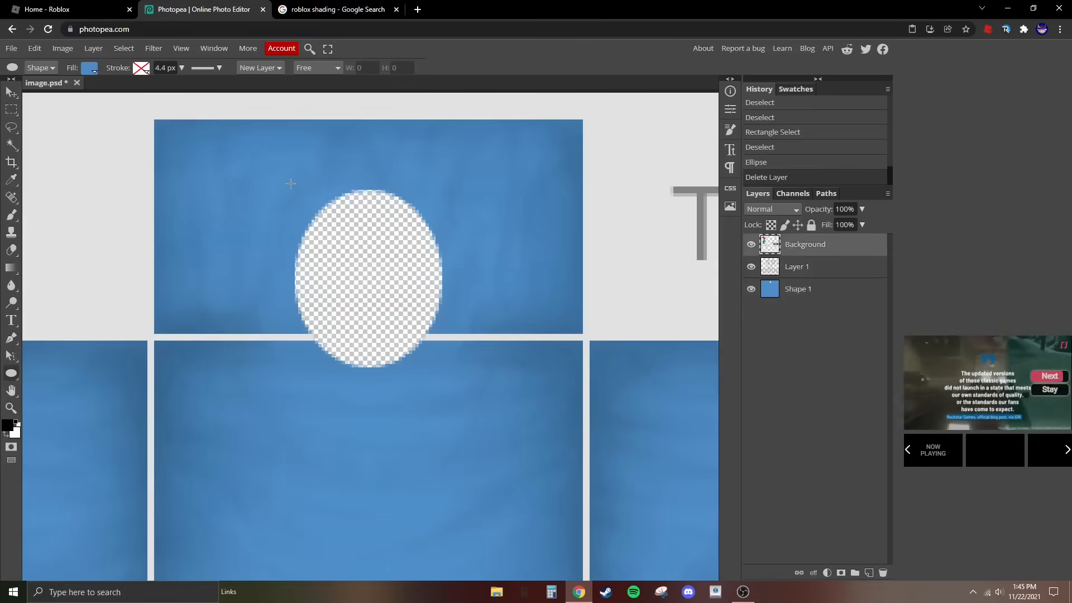
{"action": "left_click_drag", "start_coordinate": [289, 180], "coordinate": [376, 311]}
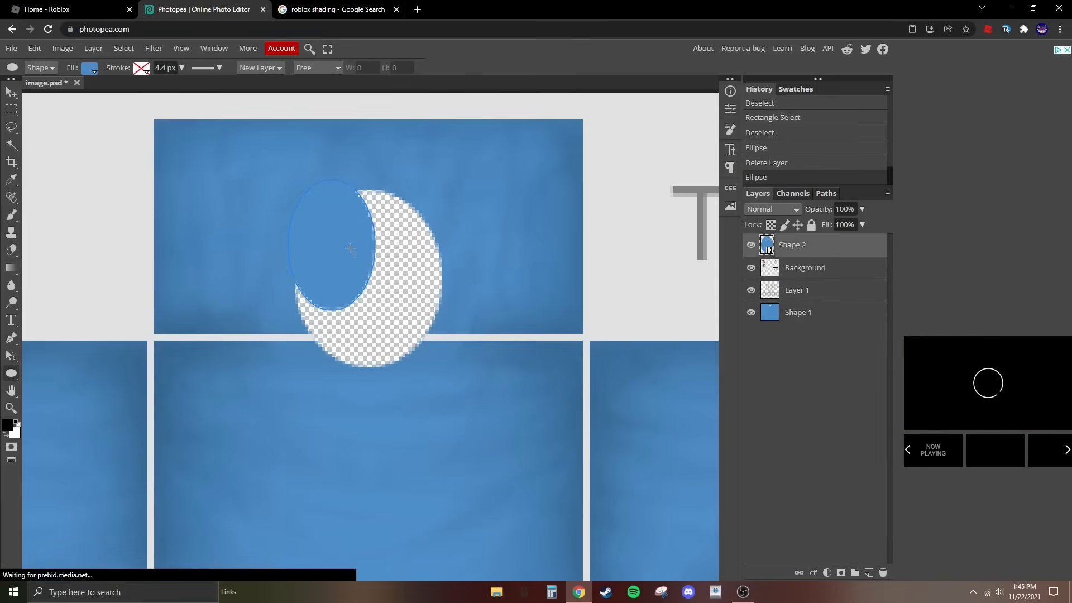
{"action": "key", "text": "Delete"}
{"action": "left_click_drag", "start_coordinate": [286, 182], "coordinate": [450, 372]}
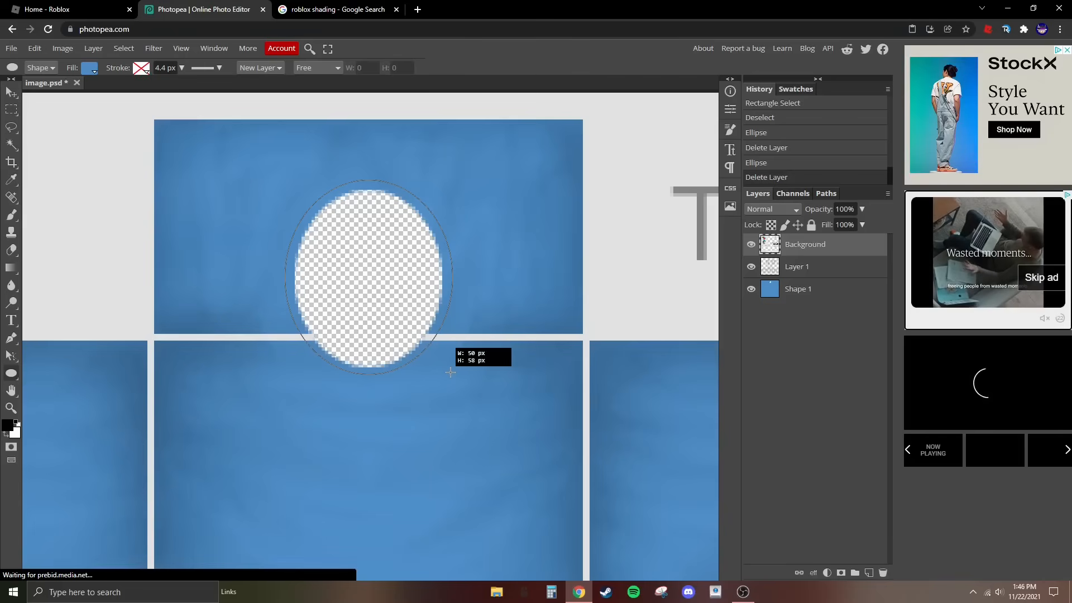
{"action": "left_click_drag", "start_coordinate": [450, 372], "coordinate": [450, 371]}
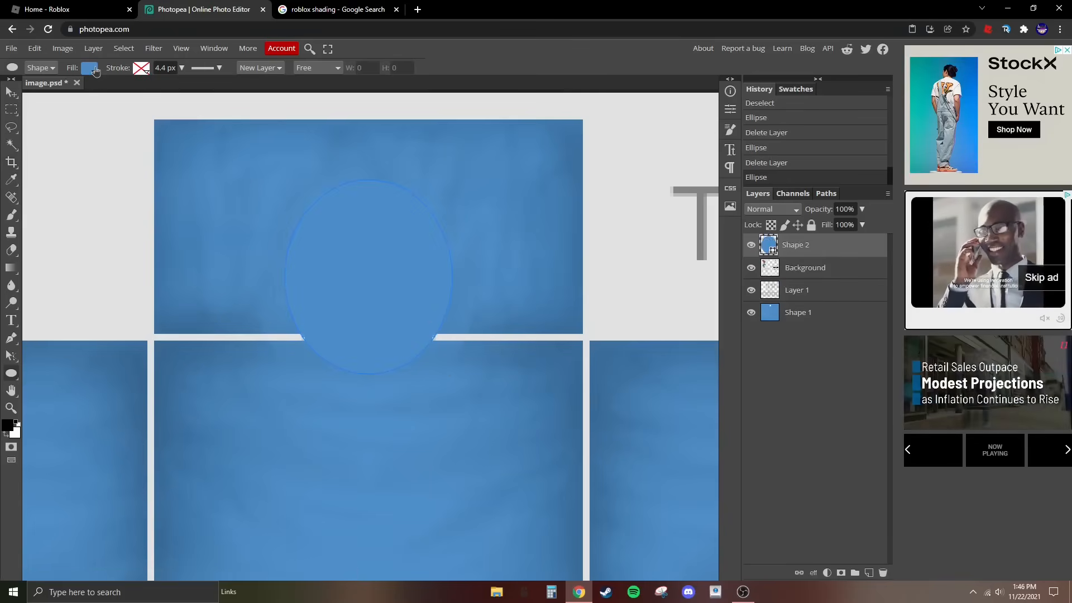
- Change the new ellipse's fill to the darker blue 4178ac and rasterize its layer
{"action": "left_click", "coordinate": [92, 68]}
{"action": "left_click", "coordinate": [96, 115]}
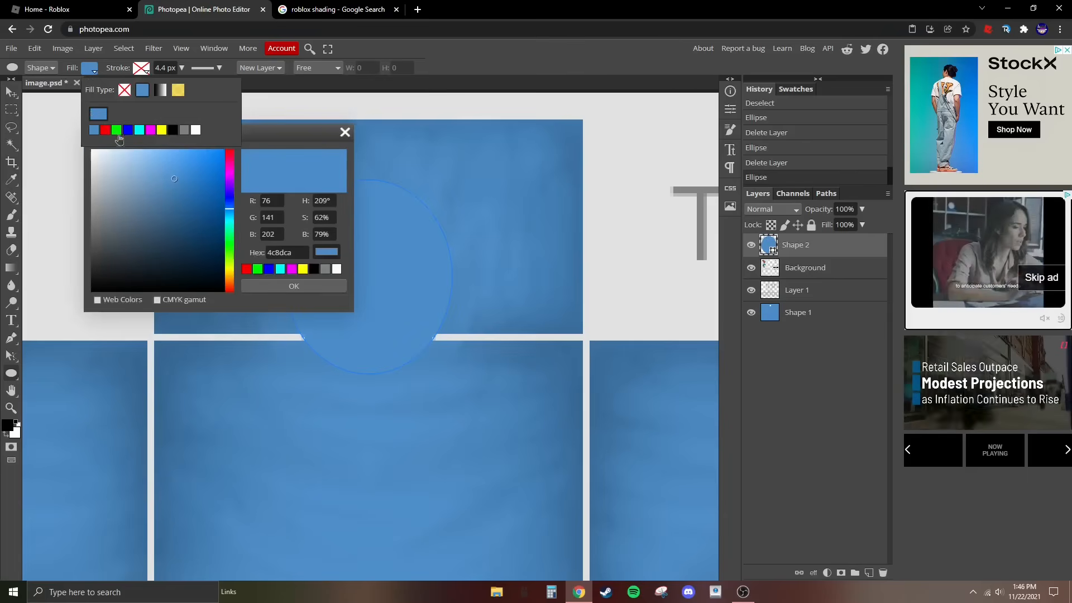
{"action": "left_click_drag", "start_coordinate": [173, 179], "coordinate": [173, 196]}
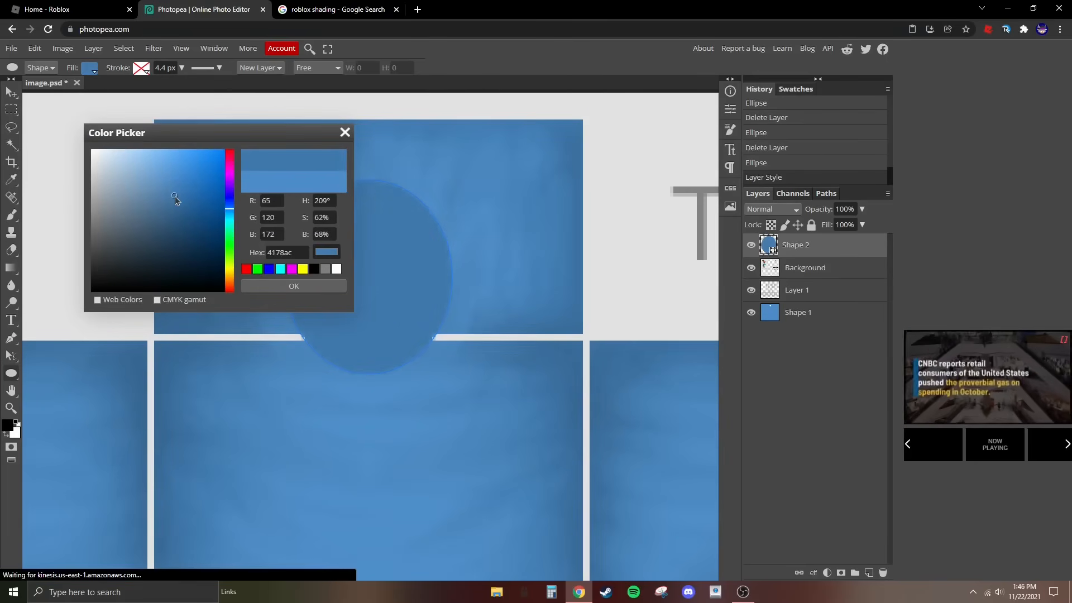
{"action": "left_click", "coordinate": [274, 289]}
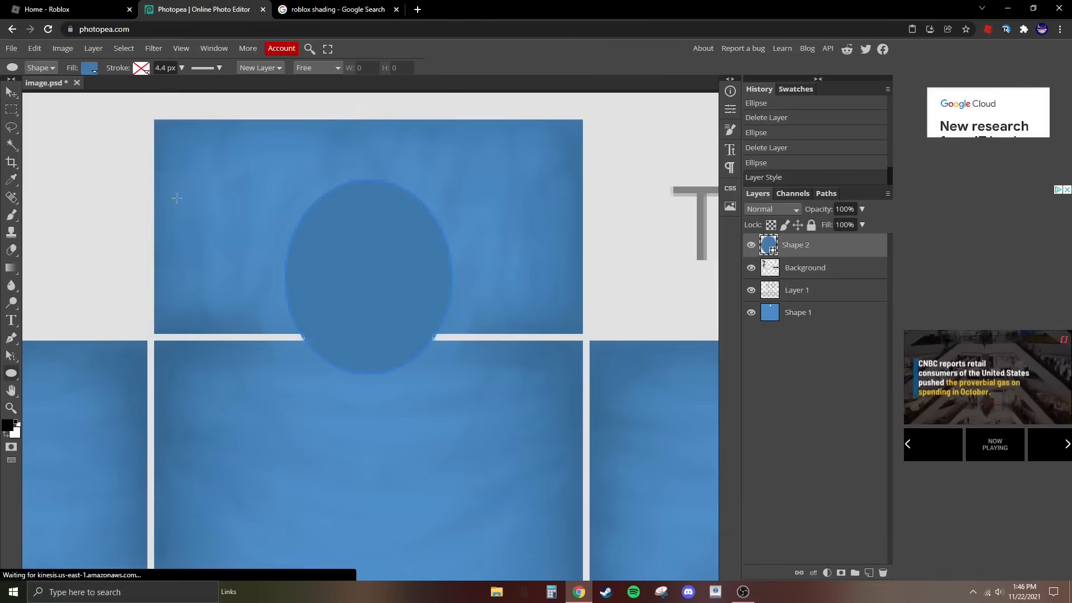
{"action": "left_click", "coordinate": [97, 49]}
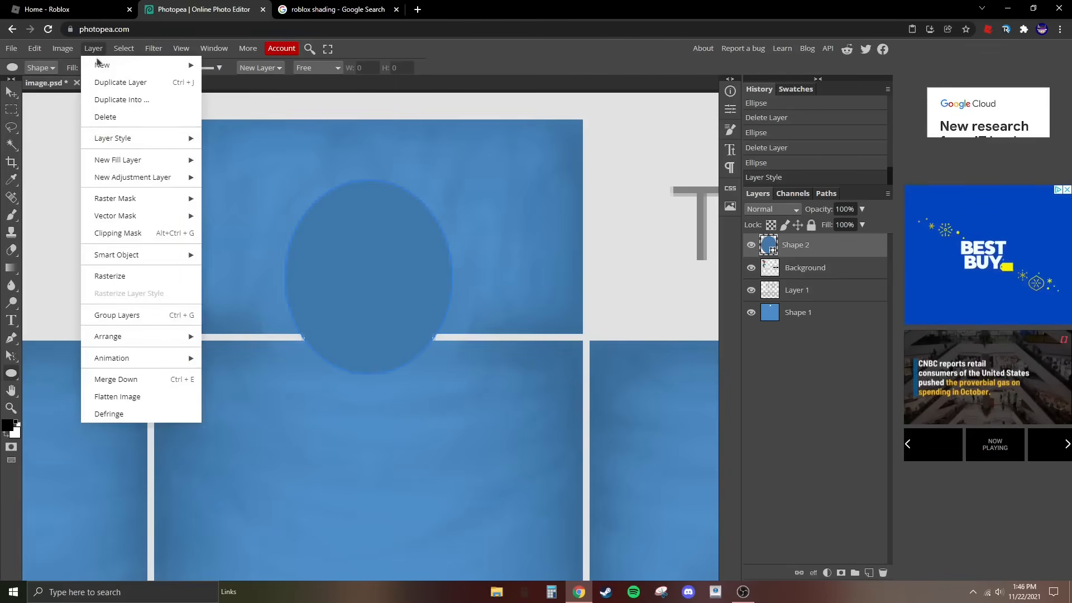
{"action": "left_click", "coordinate": [145, 276]}
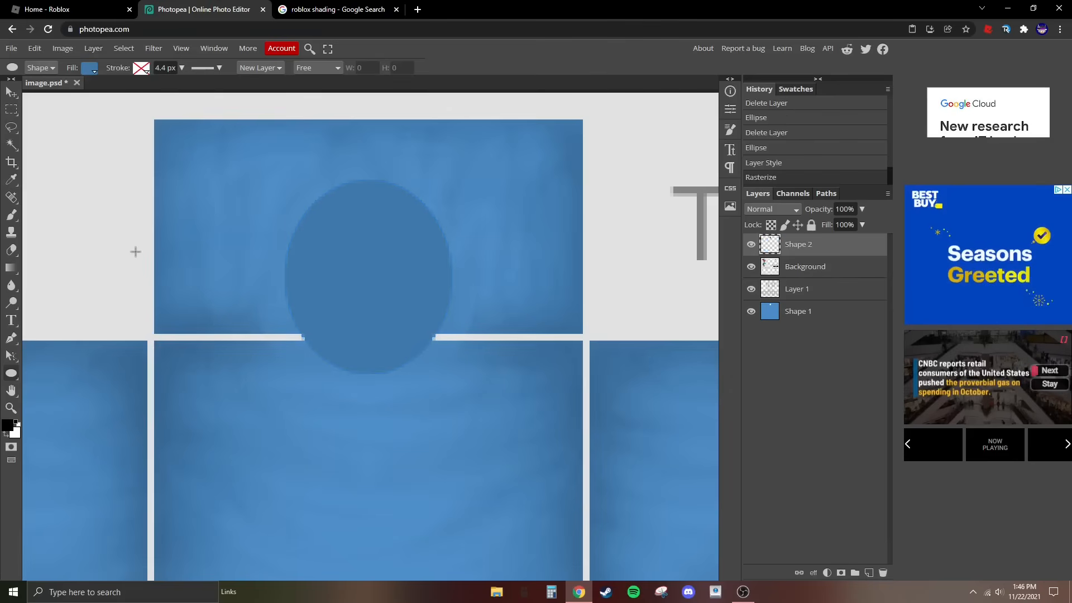
- Mark an elliptical selection centred inside the darker blue ellipse, leaving an even collar-width ring around it
{"action": "right_click", "coordinate": [11, 109]}
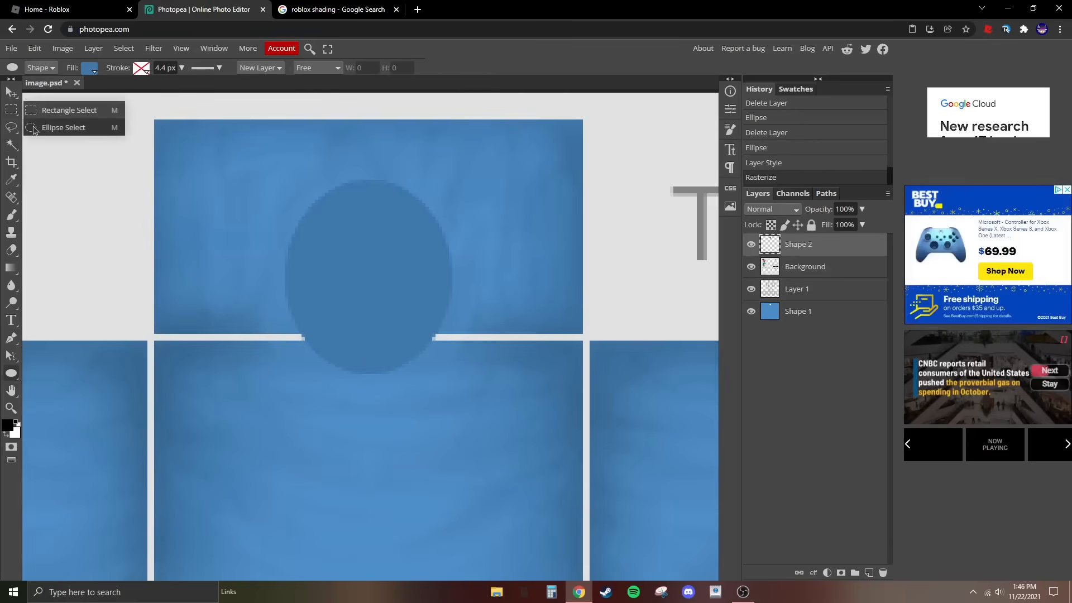
{"action": "left_click", "coordinate": [34, 130]}
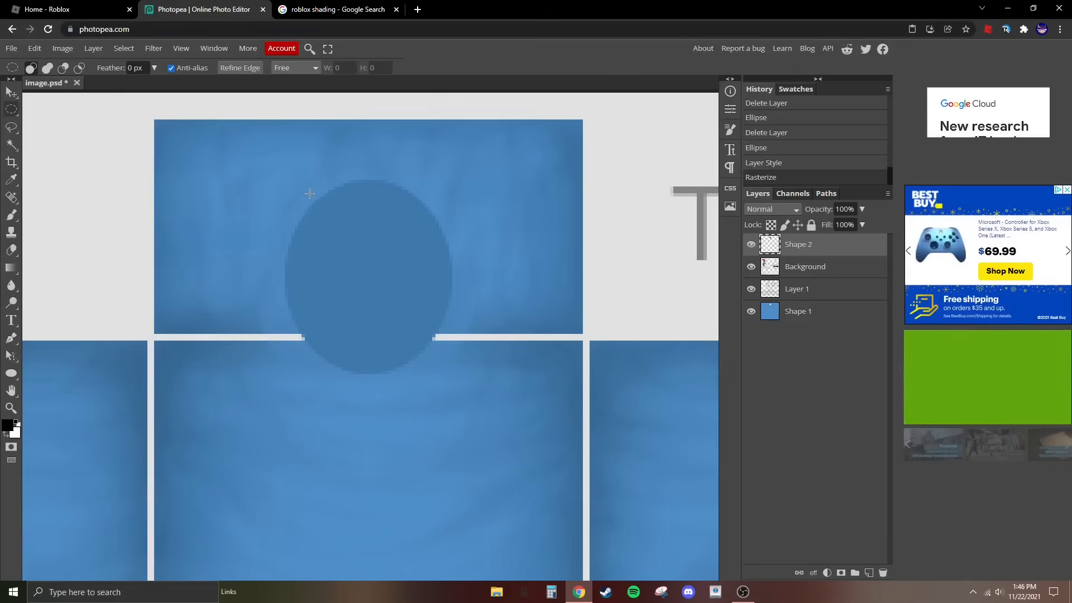
{"action": "right_click", "coordinate": [16, 113]}
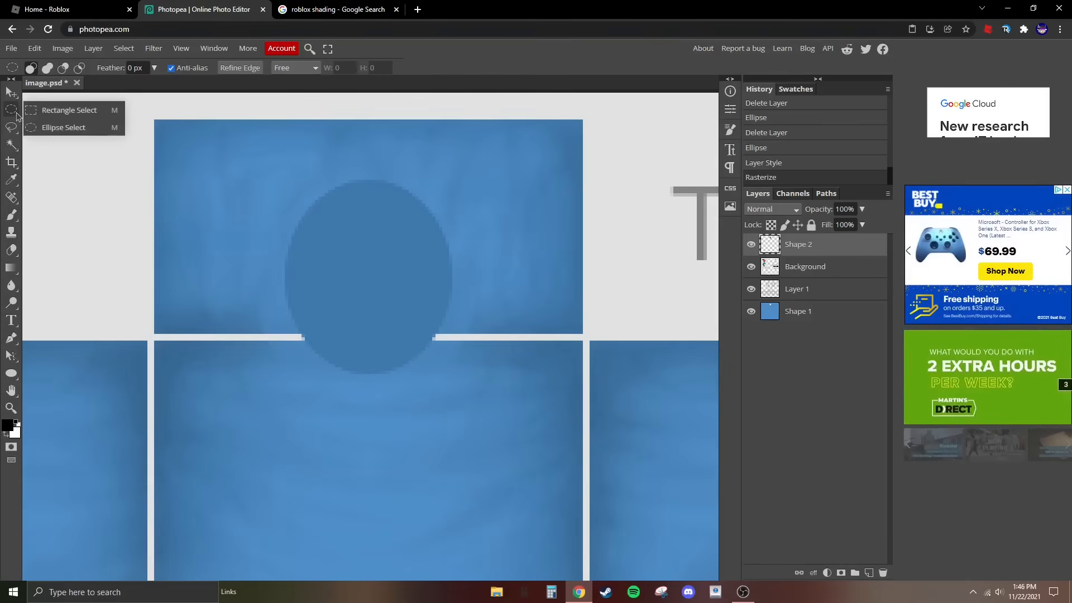
{"action": "left_click", "coordinate": [55, 132]}
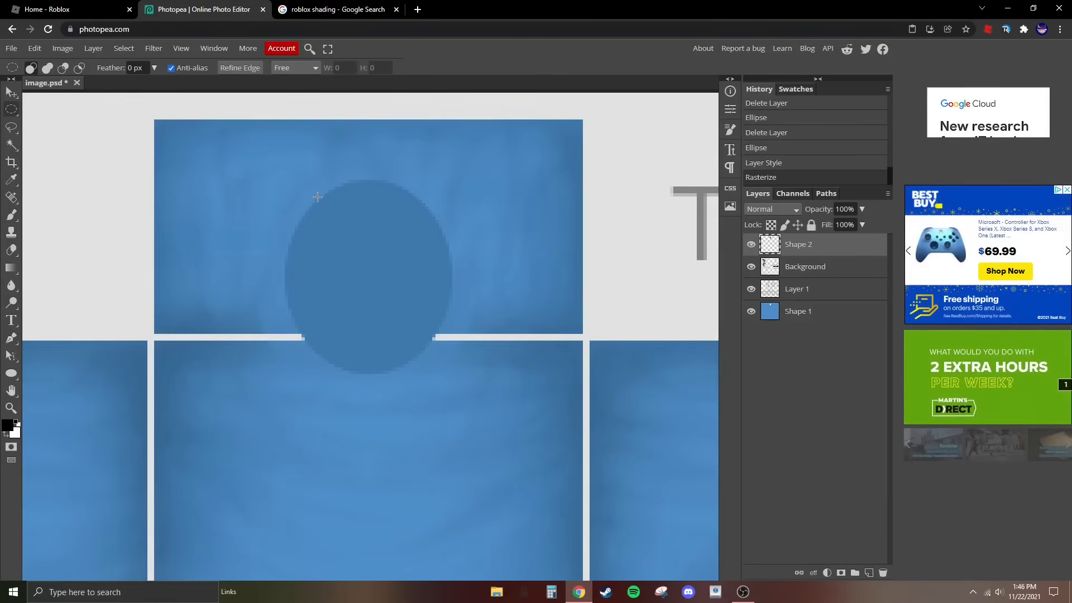
{"action": "left_click_drag", "start_coordinate": [318, 197], "coordinate": [419, 354]}
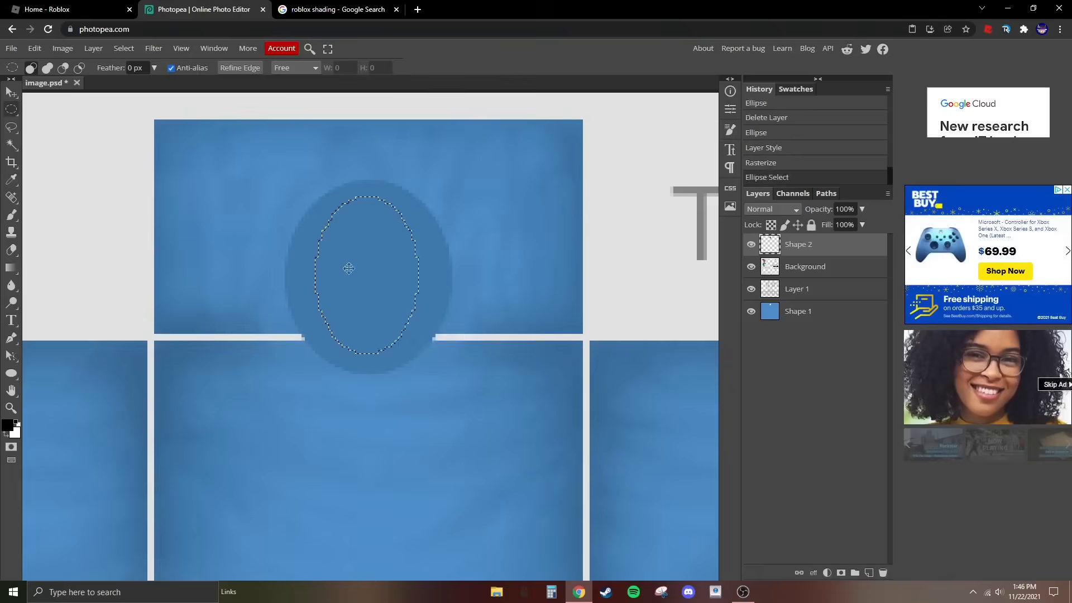
{"action": "left_click", "coordinate": [320, 212]}
{"action": "left_click_drag", "start_coordinate": [323, 206], "coordinate": [386, 317]}
{"action": "left_click", "coordinate": [318, 202]}
{"action": "left_click_drag", "start_coordinate": [319, 202], "coordinate": [399, 309]}
{"action": "left_click", "coordinate": [306, 211]}
{"action": "left_click_drag", "start_coordinate": [307, 210], "coordinate": [424, 344]}
{"action": "left_click", "coordinate": [317, 197]}
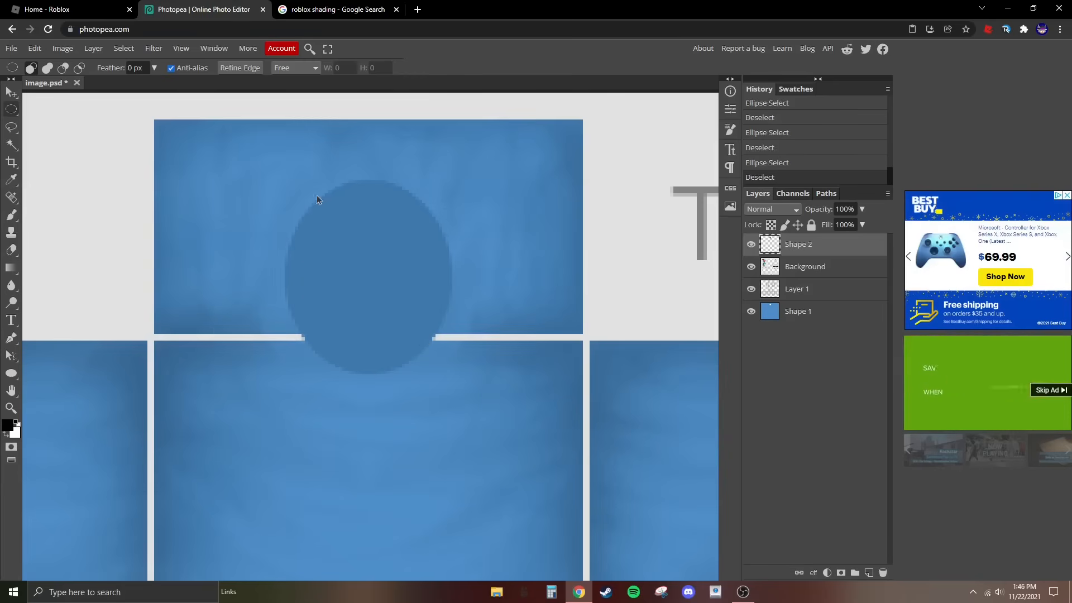
{"action": "left_click_drag", "start_coordinate": [316, 196], "coordinate": [422, 358]}
{"action": "left_click", "coordinate": [307, 203]}
{"action": "left_click_drag", "start_coordinate": [306, 204], "coordinate": [433, 357]}
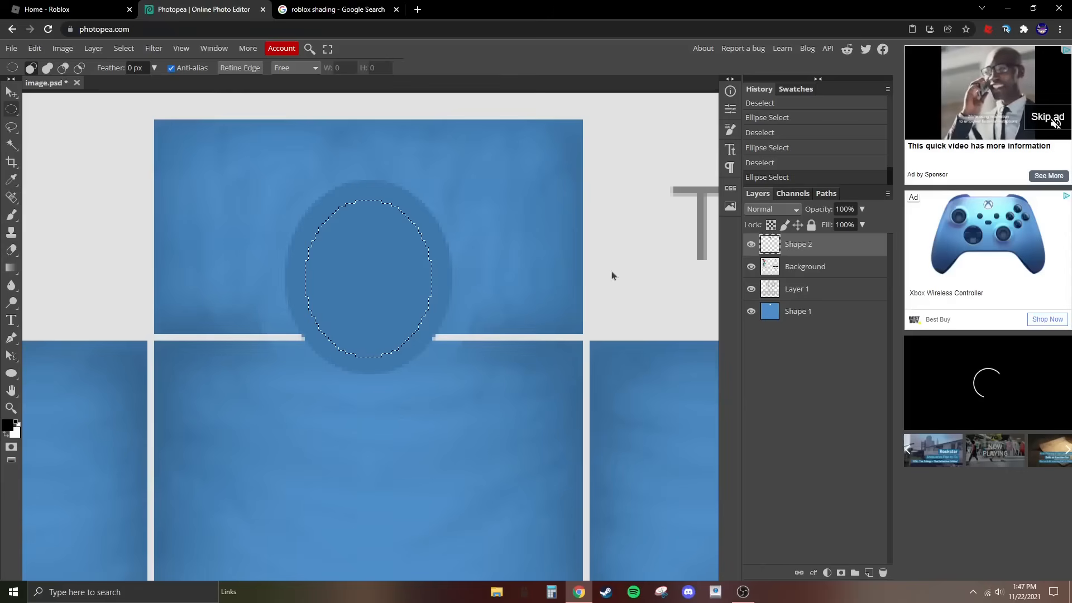
- Clear the selected area inside the darker blue ellipse to leave only a collar ring, and remove the selection
{"action": "key", "text": "Delete"}
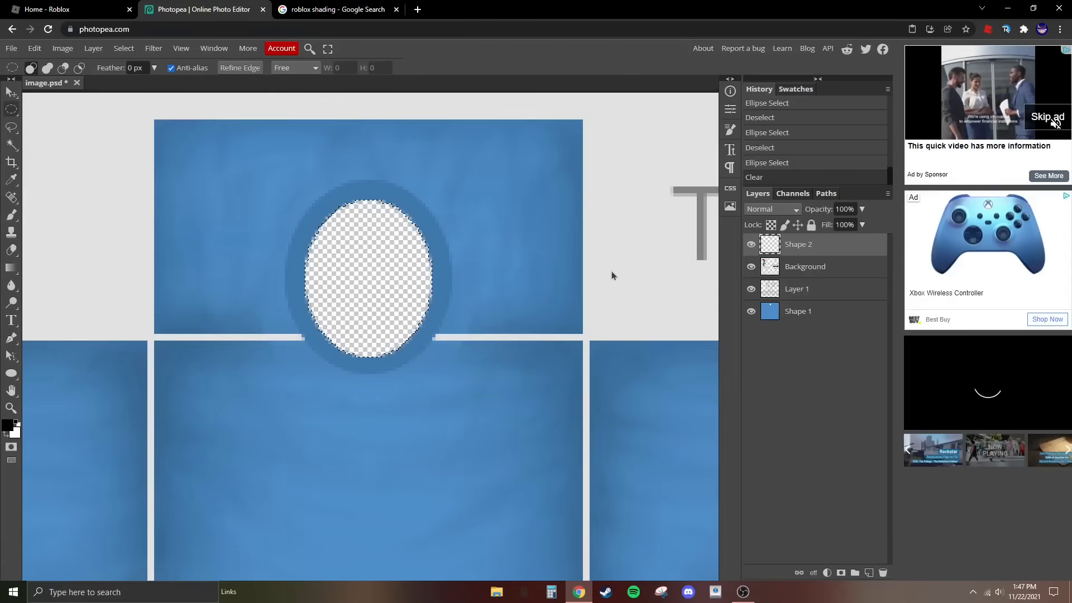
{"action": "key", "text": "ctrl+d"}
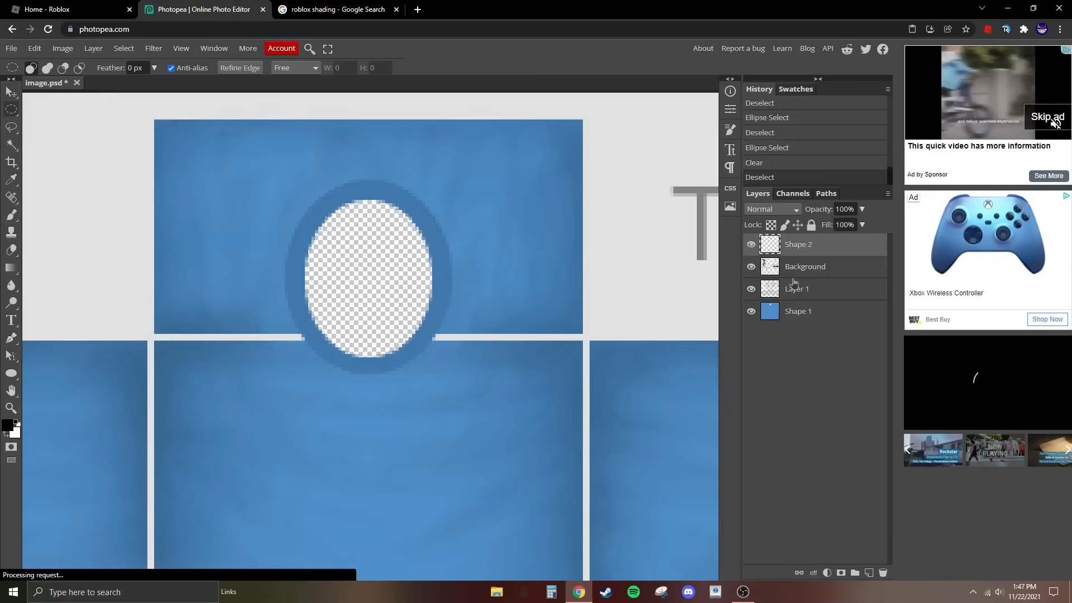
{"action": "right_click", "coordinate": [3, 111]}
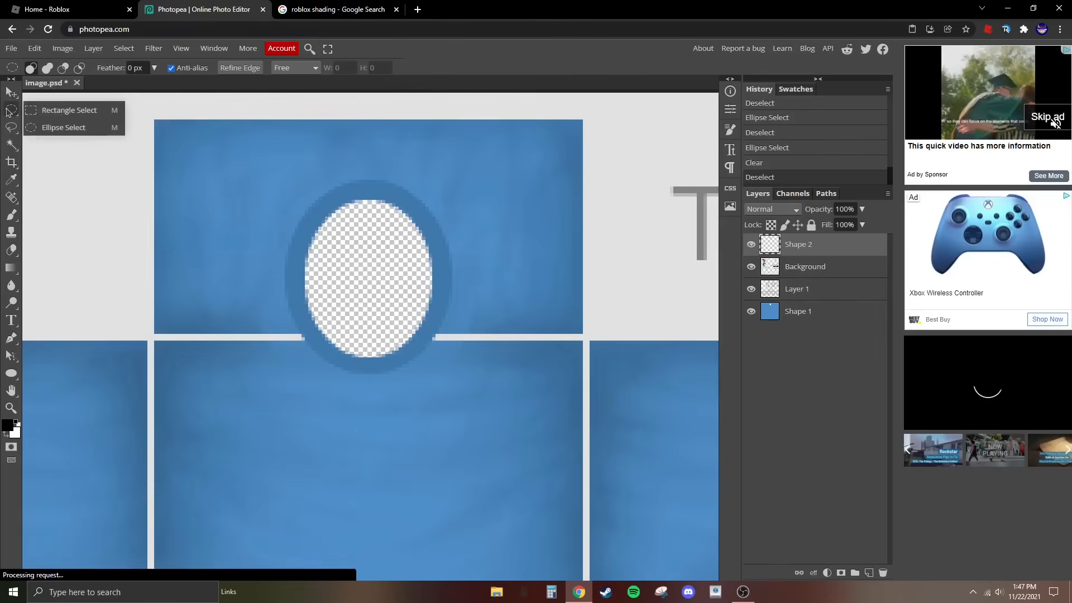
{"action": "left_click", "coordinate": [61, 108]}
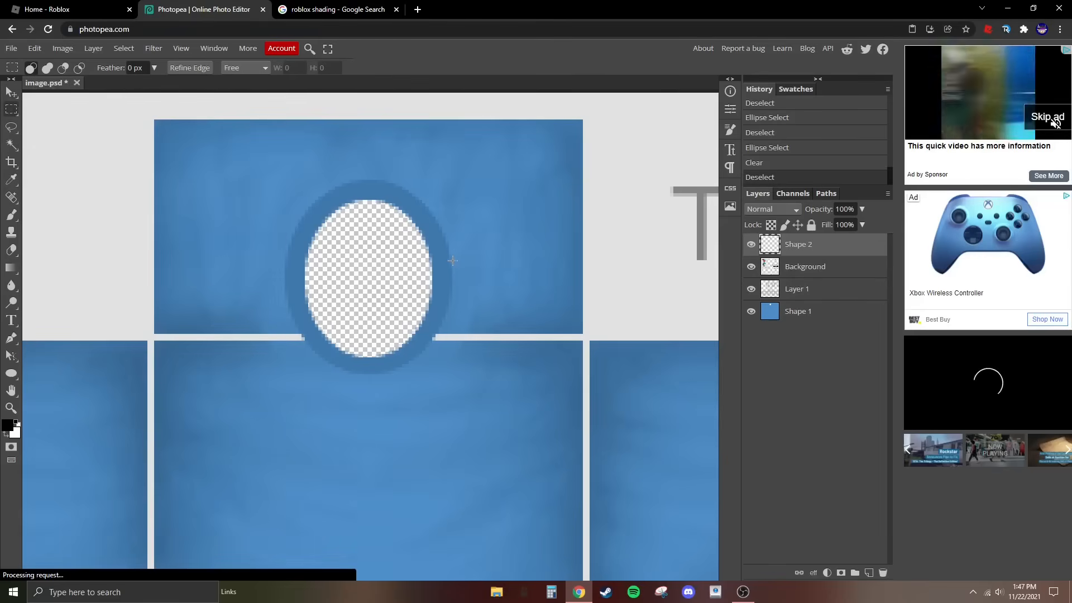
{"action": "left_click_drag", "start_coordinate": [454, 270], "coordinate": [582, 320]}
{"action": "key", "text": "ctrl+d"}
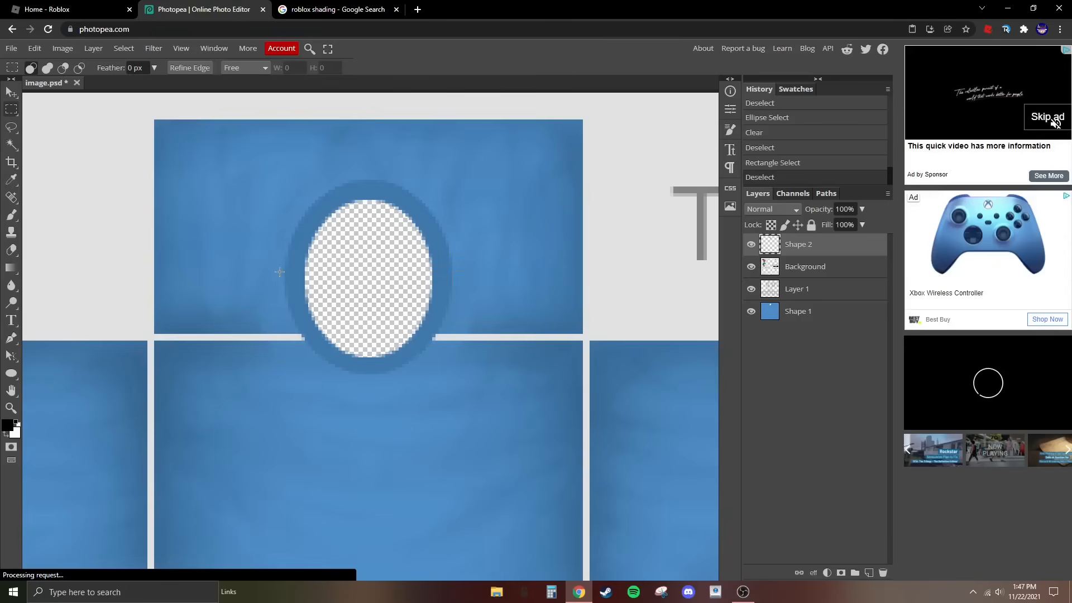
{"action": "left_click_drag", "start_coordinate": [282, 275], "coordinate": [181, 230]}
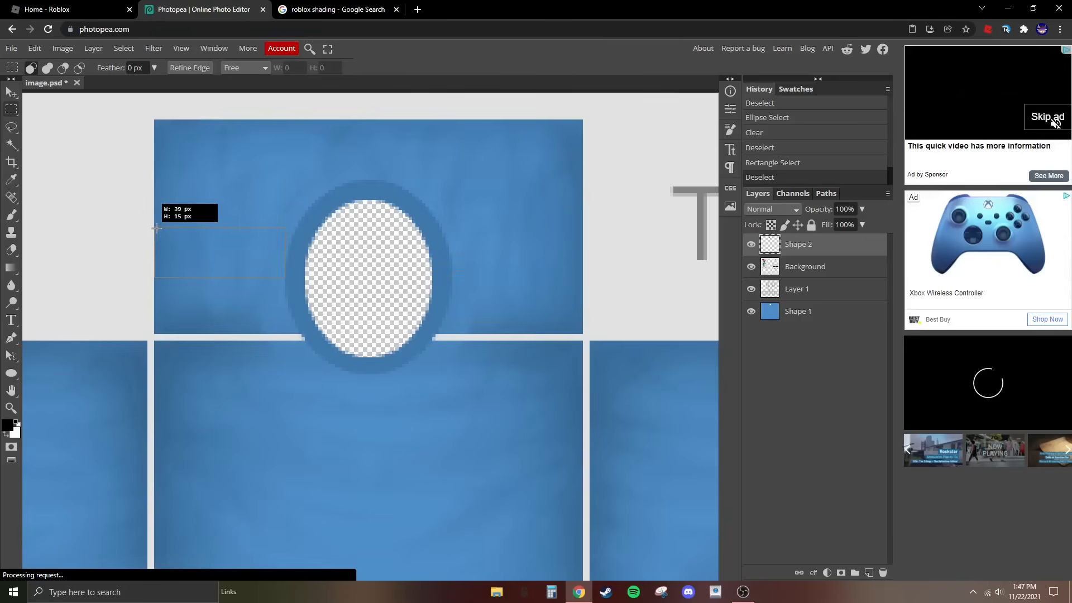
{"action": "left_click_drag", "start_coordinate": [155, 229], "coordinate": [154, 227]}
{"action": "left_click", "coordinate": [140, 210]}
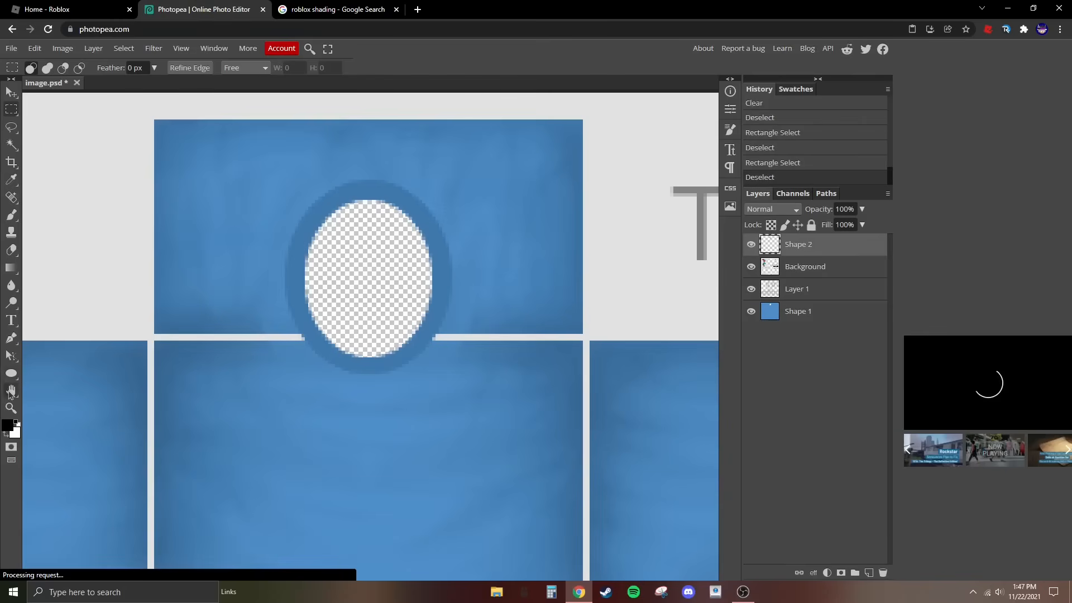
- Mark a rectangular selection across the lower part of both arms' sleeves, extending down to the template's lower edge
{"action": "left_click", "coordinate": [10, 408]}
{"action": "scroll", "coordinate": [143, 187], "scroll_direction": "down", "scroll_amount": 5}
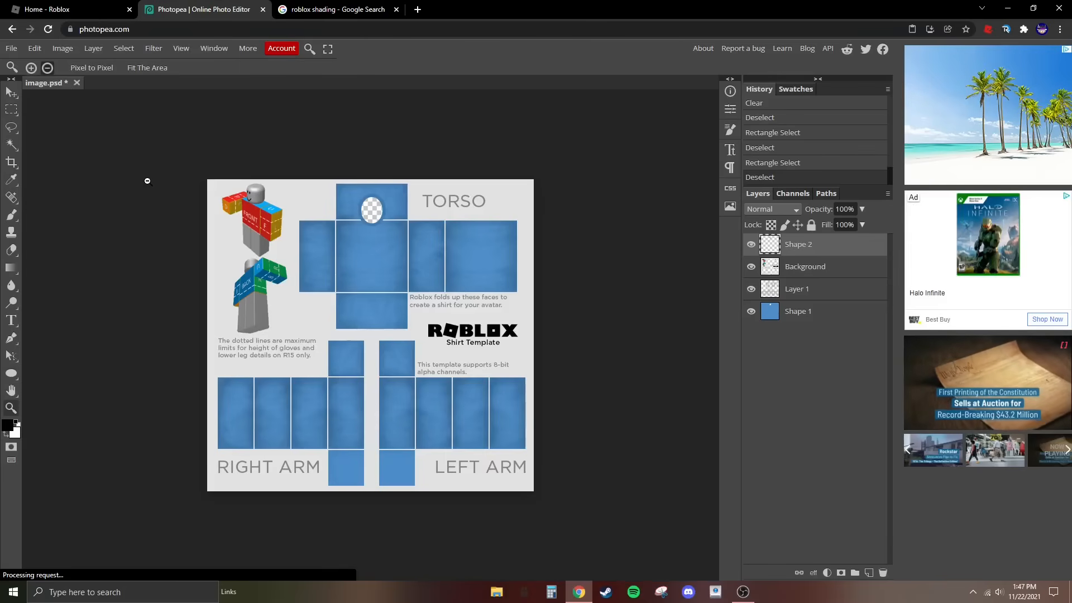
{"action": "left_click", "coordinate": [10, 109]}
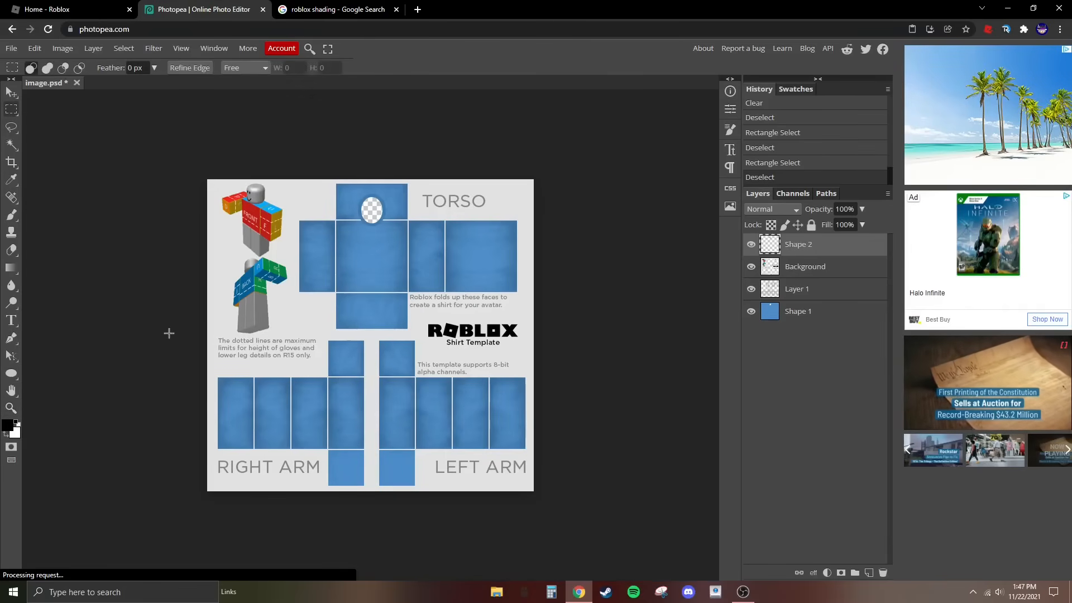
{"action": "left_click_drag", "start_coordinate": [211, 404], "coordinate": [563, 491]}
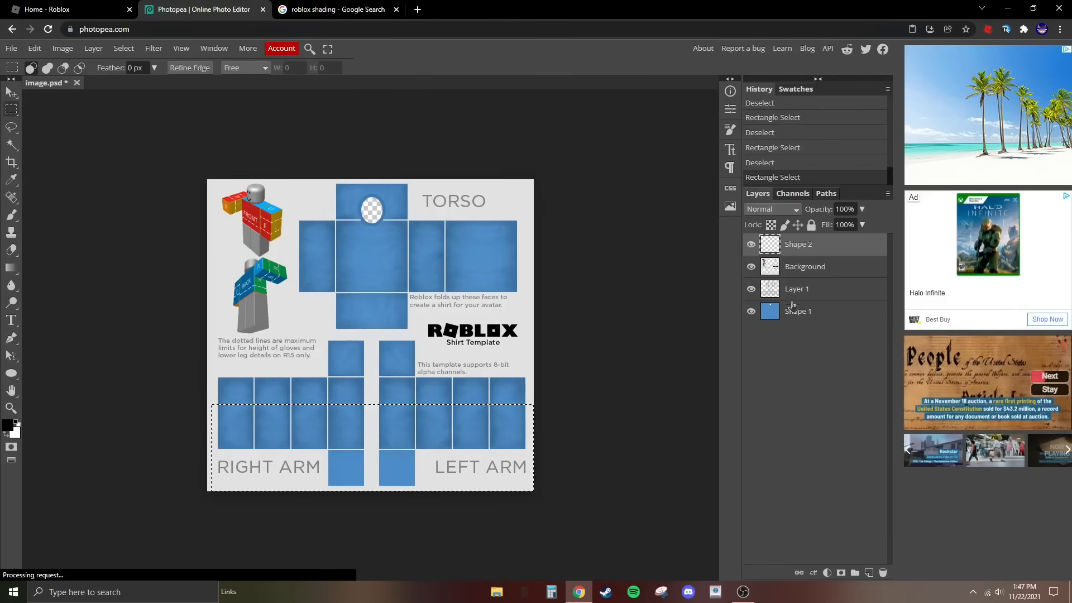
- Try to clear the selected lower-arm area from the Background layer, and undo that clearing
{"action": "key", "text": "ctrl+c"}
{"action": "left_click", "coordinate": [825, 275]}
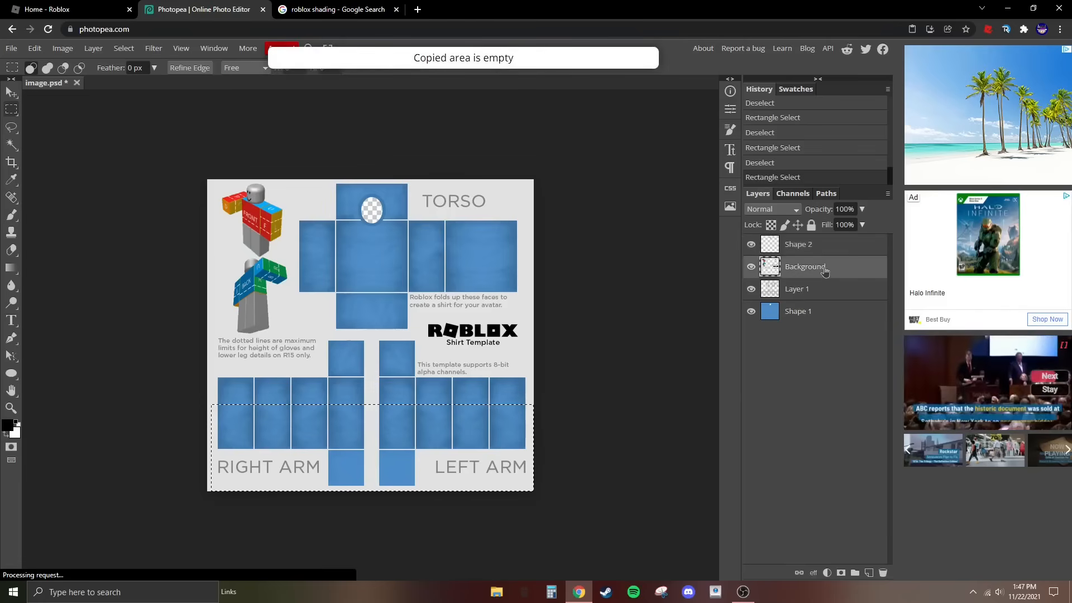
{"action": "key", "text": "Delete"}
{"action": "left_click", "coordinate": [834, 296]}
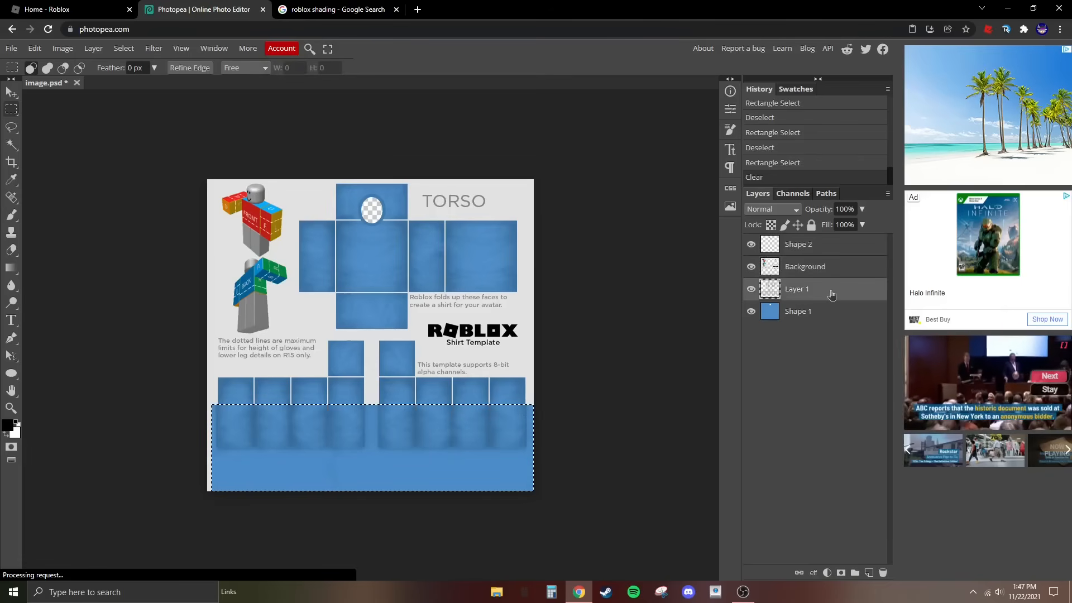
{"action": "left_click", "coordinate": [807, 163]}
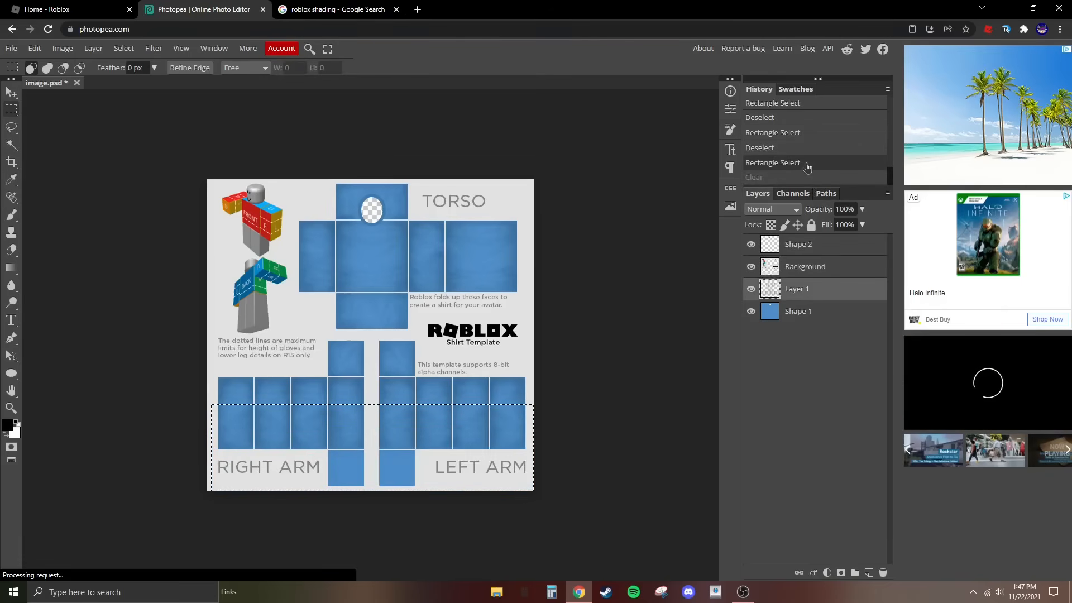
- Clear the selected lower-arm area from Layer 1 and from the blue Shape 1 layer, and remove the selection
{"action": "left_click", "coordinate": [830, 313]}
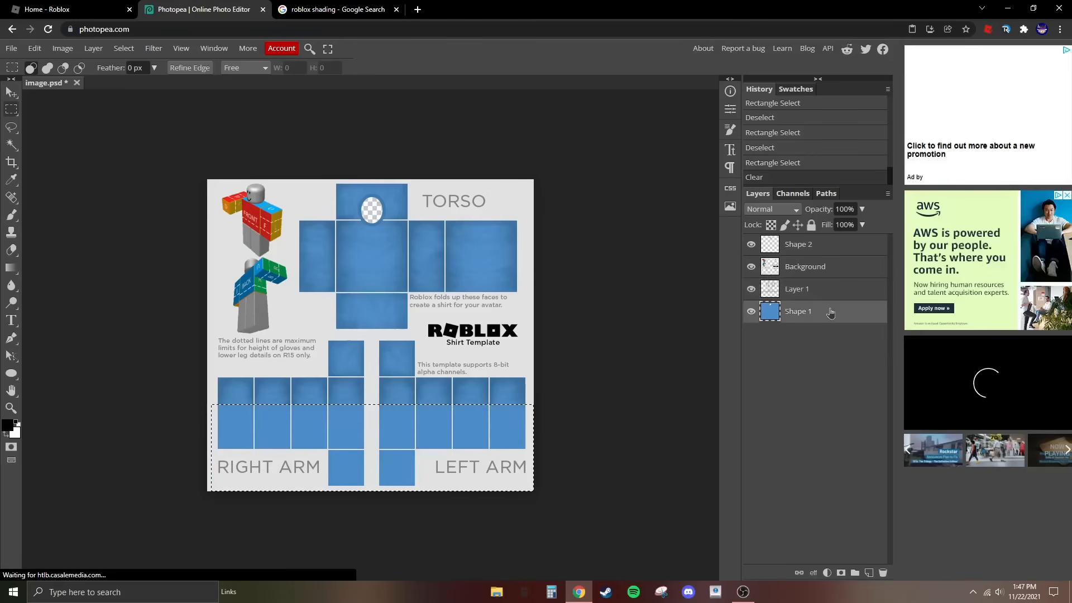
{"action": "key", "text": "Delete"}
{"action": "key", "text": "ctrl+d"}
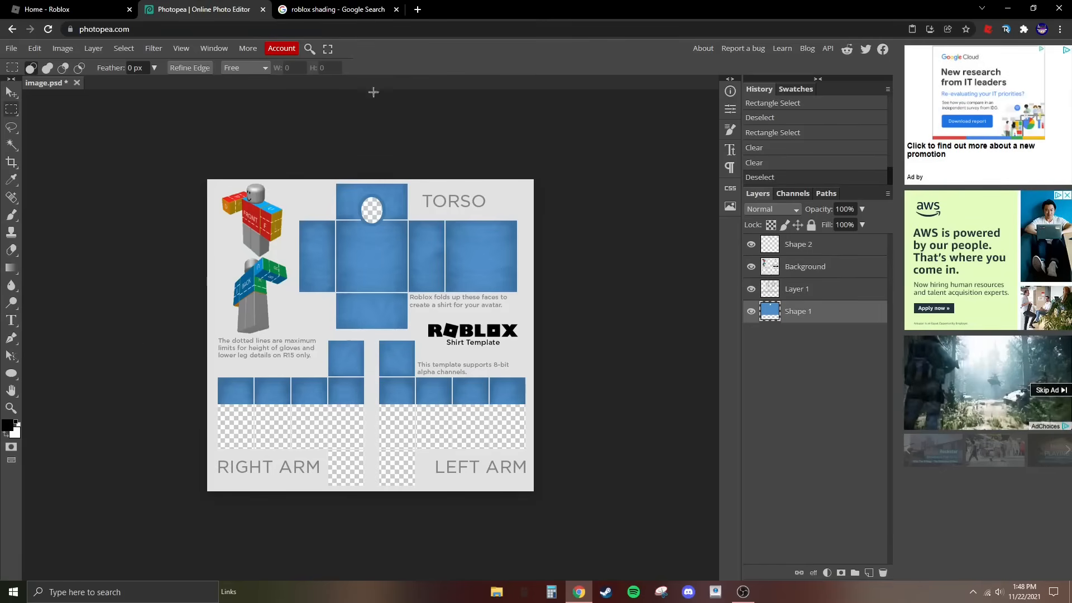
- Switch to Google Images, search for "vlone logo" and copy the picture of the yellow-orange V on a black background
{"action": "left_click", "coordinate": [335, 9]}
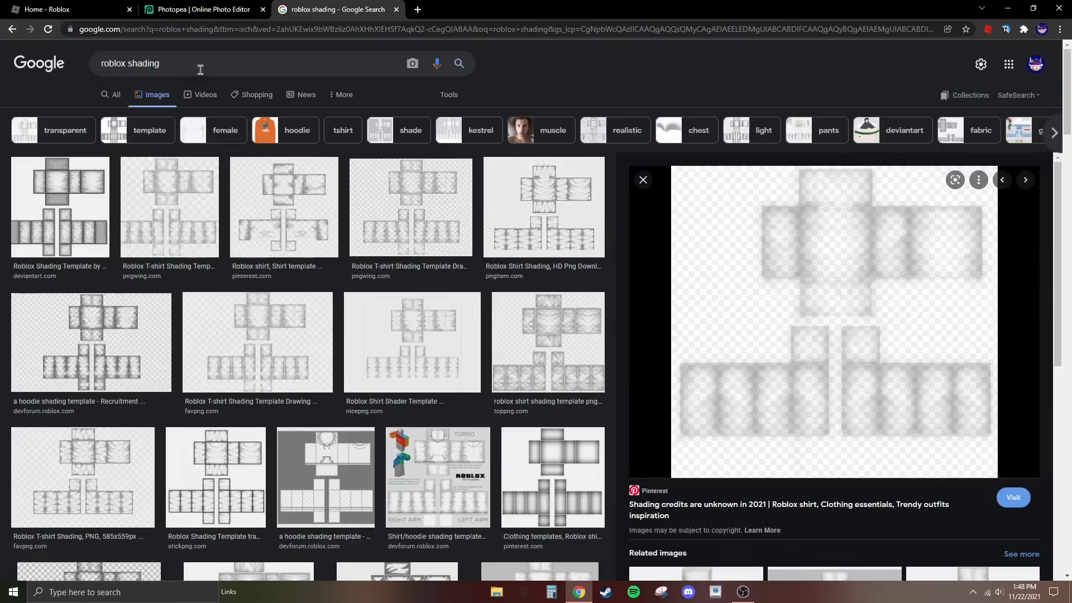
{"action": "mouse_move", "coordinate": [202, 68]}
{"action": "left_mouse_down"}
{"action": "mouse_move", "coordinate": [174, 88]}
{"action": "mouse_move", "coordinate": [14, 119]}
{"action": "mouse_move", "coordinate": [22, 94]}
{"action": "left_mouse_up"}
{"action": "key", "text": "BackSpace"}
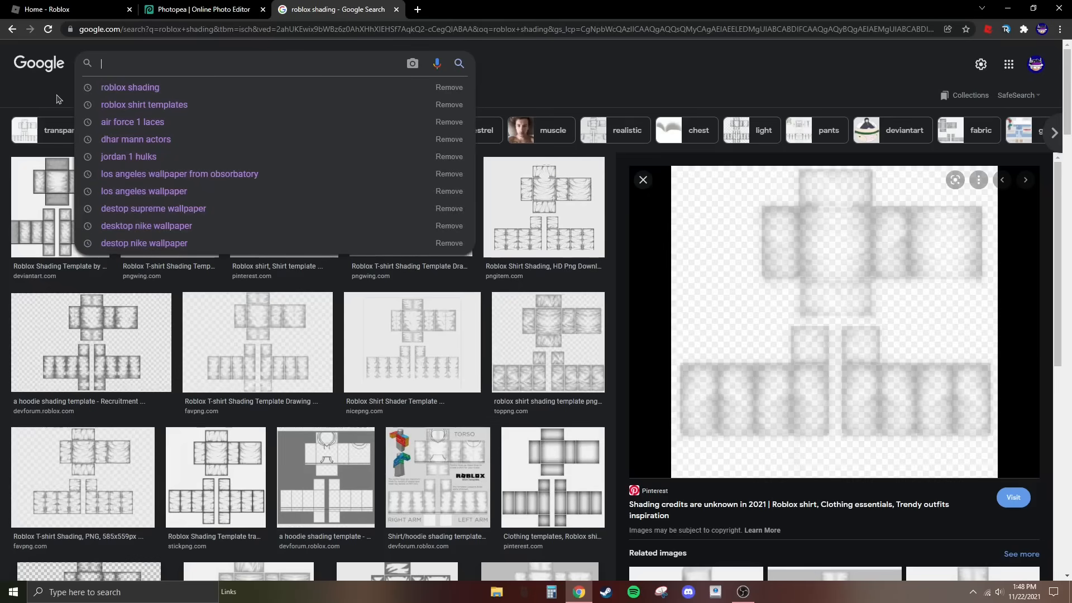
{"action": "left_click", "coordinate": [175, 7]}
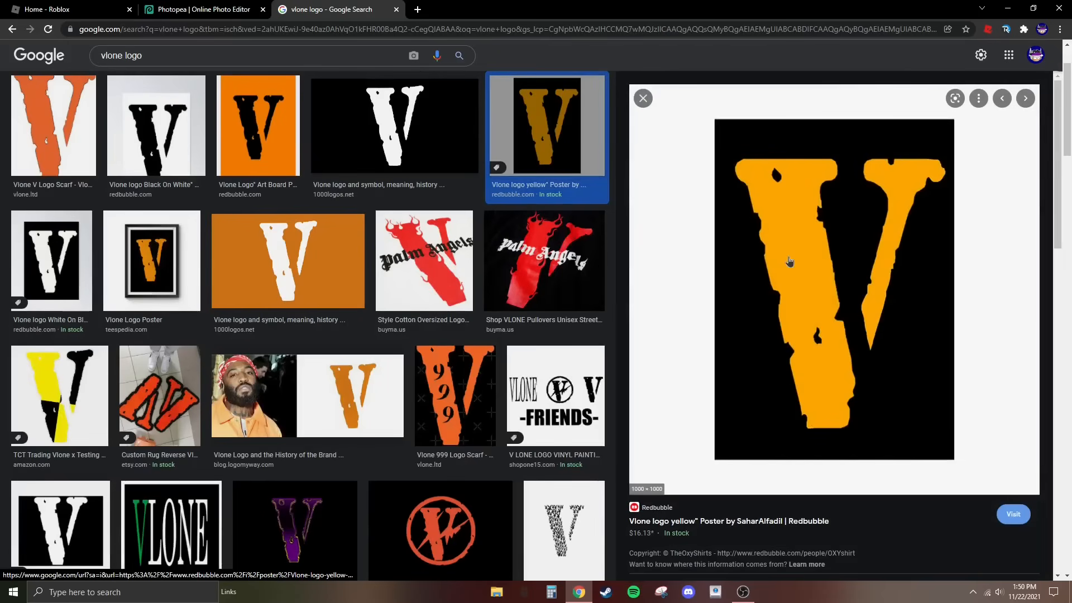
{"action": "right_click", "coordinate": [789, 261]}
{"action": "left_click", "coordinate": [834, 387]}
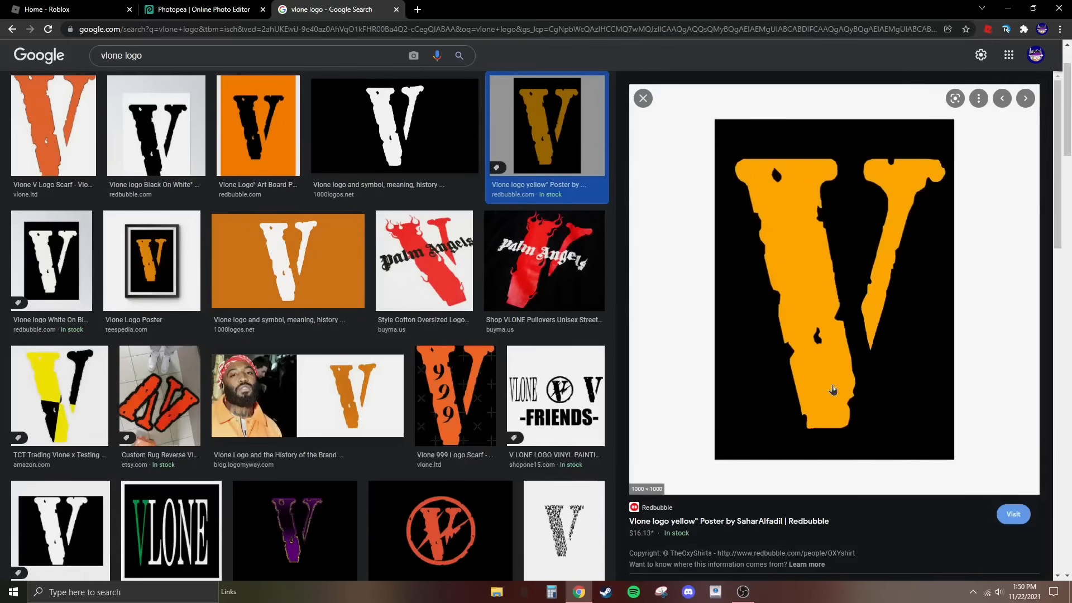
- Switch back to Photopea and paste the copied V logo as a new layer directly above Shape 2
{"action": "left_click", "coordinate": [232, 6]}
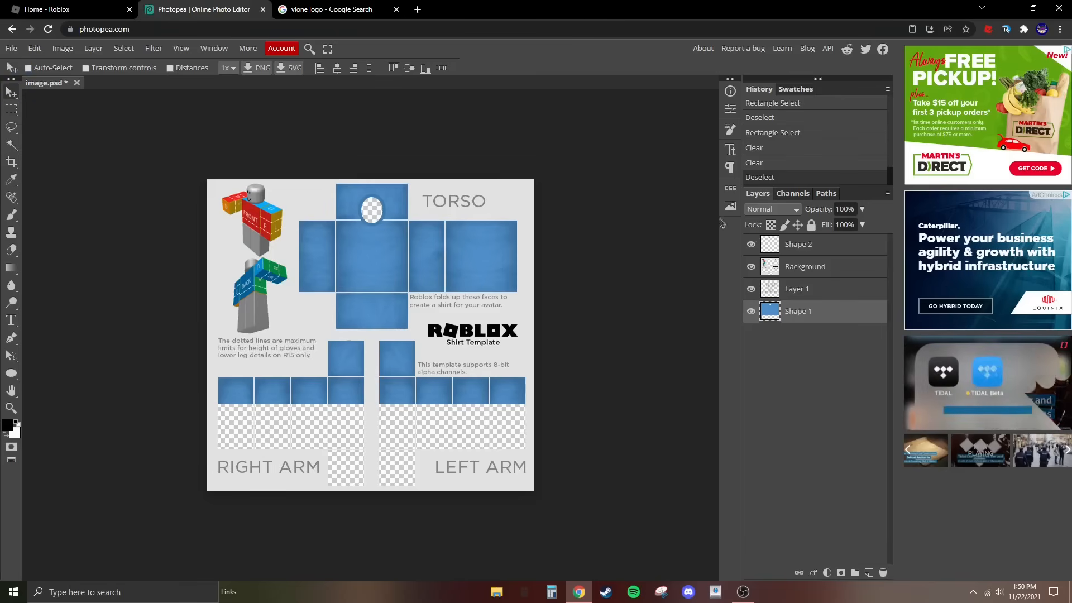
{"action": "left_click", "coordinate": [844, 253]}
{"action": "key", "text": "ctrl+v"}
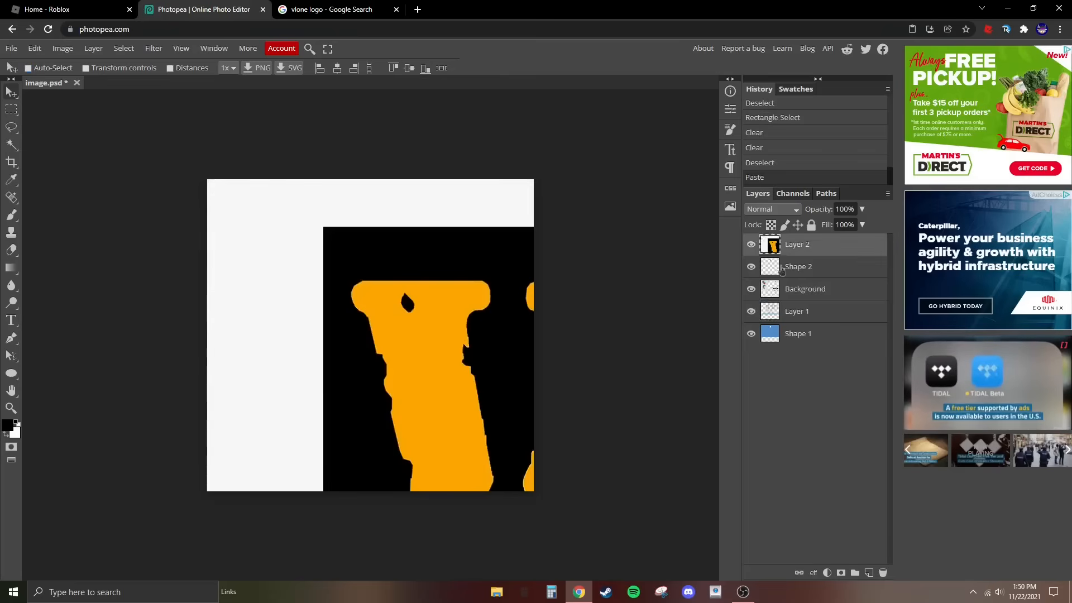
- Scale the pasted logo to about 43.5% width and 42% height and move it over the middle of the template
{"action": "left_click_drag", "start_coordinate": [410, 361], "coordinate": [266, 183]}
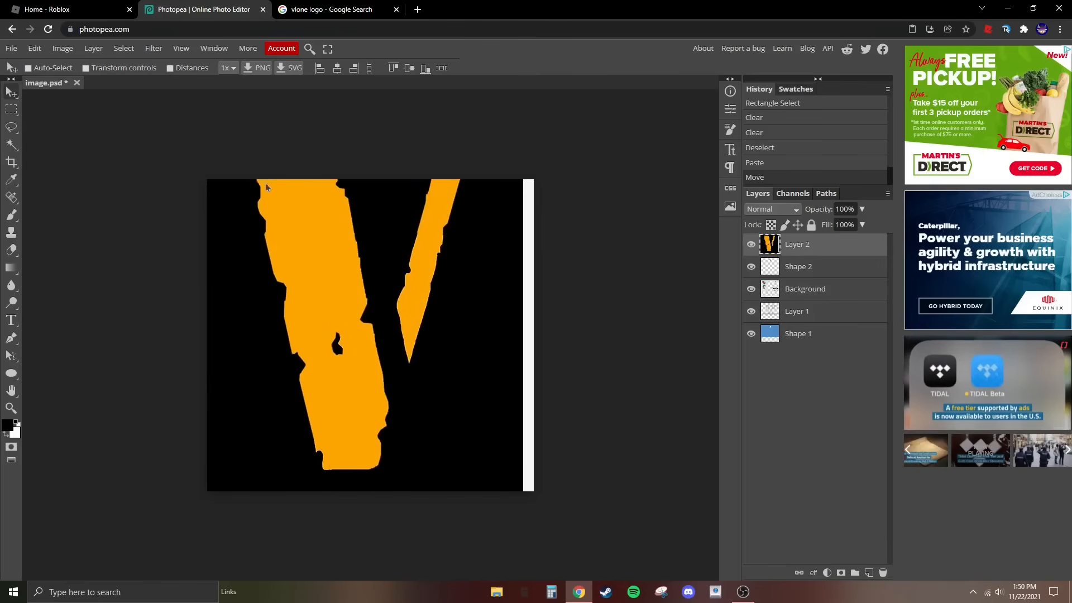
{"action": "left_click", "coordinate": [35, 48]}
{"action": "mouse_move", "coordinate": [128, 324]}
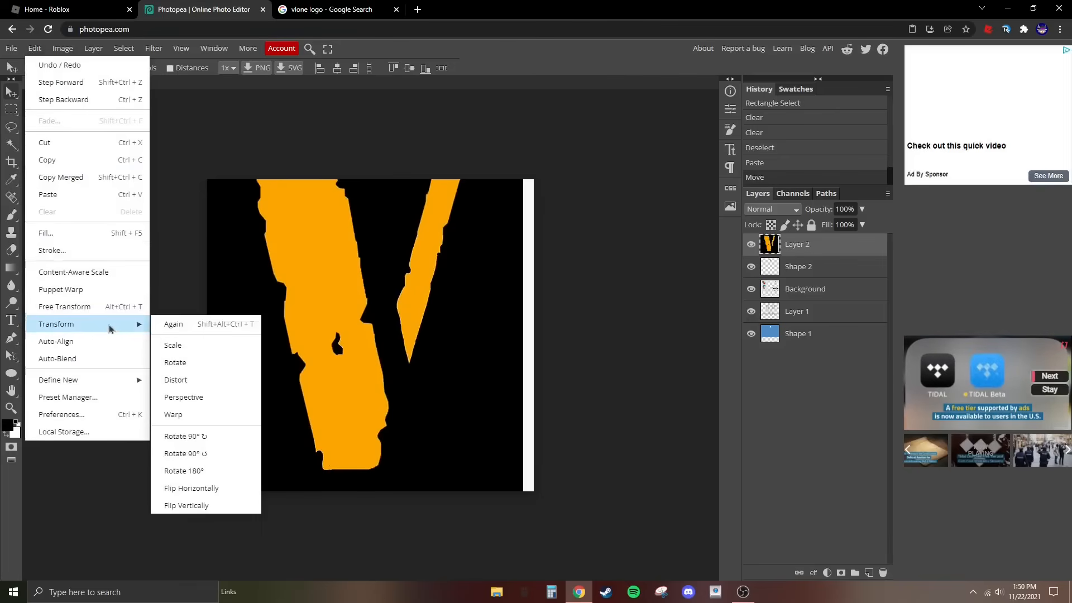
{"action": "left_click", "coordinate": [166, 347]}
{"action": "left_click_drag", "start_coordinate": [207, 305], "coordinate": [312, 512]}
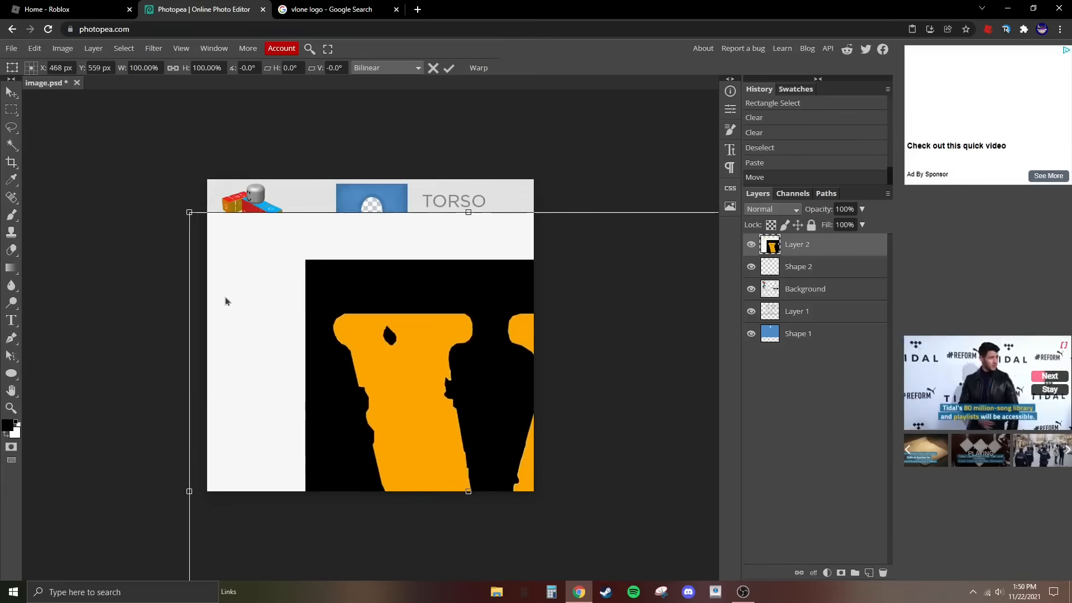
{"action": "left_click_drag", "start_coordinate": [192, 216], "coordinate": [270, 249]}
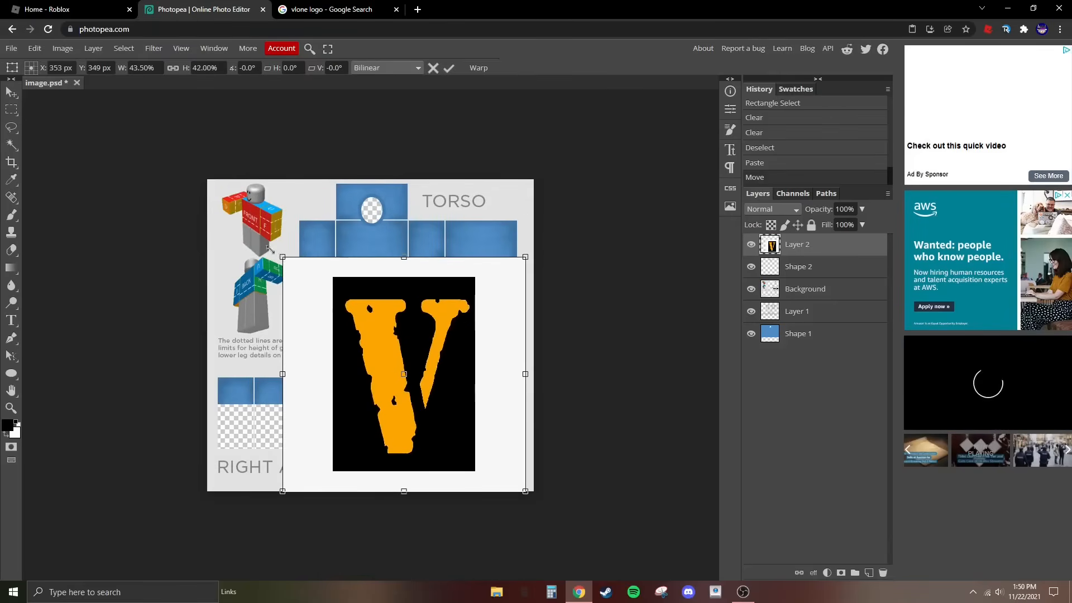
{"action": "left_click", "coordinate": [13, 96]}
{"action": "left_click_drag", "start_coordinate": [369, 340], "coordinate": [323, 314]}
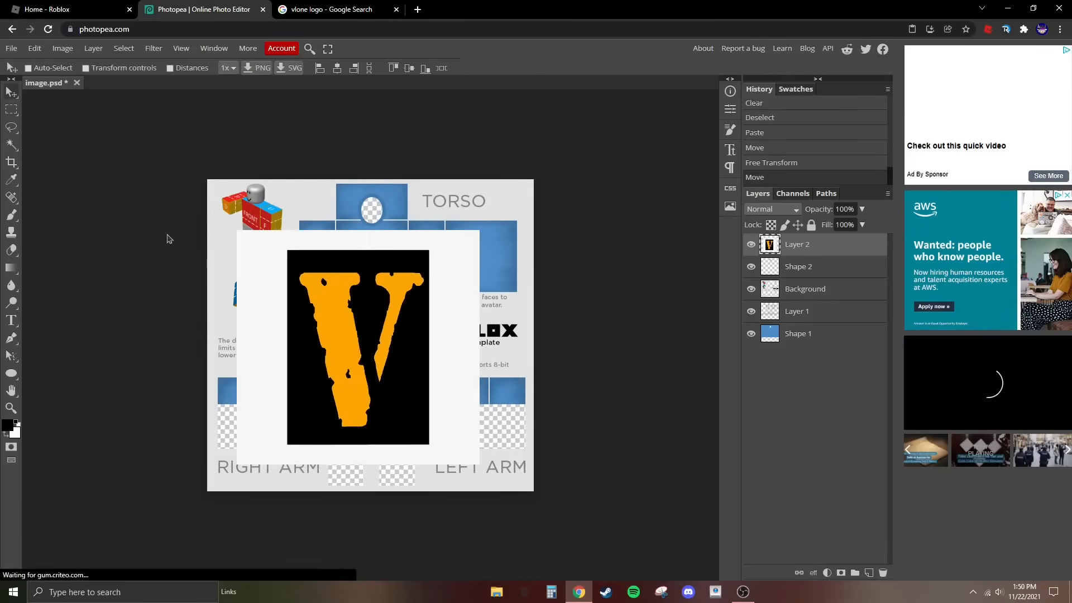
- Copy a rectangular area closely around the V into a new layer and delete the original pasted logo layer
{"action": "left_click", "coordinate": [18, 111]}
{"action": "left_click_drag", "start_coordinate": [295, 261], "coordinate": [426, 431]}
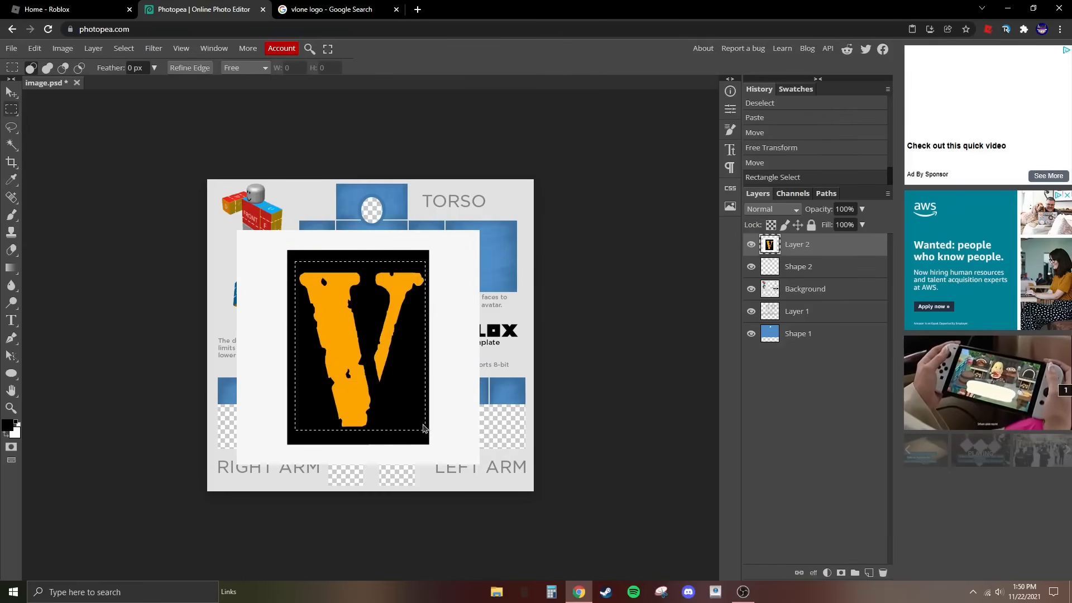
{"action": "key", "text": "ctrl+c"}
{"action": "key", "text": "ctrl+v"}
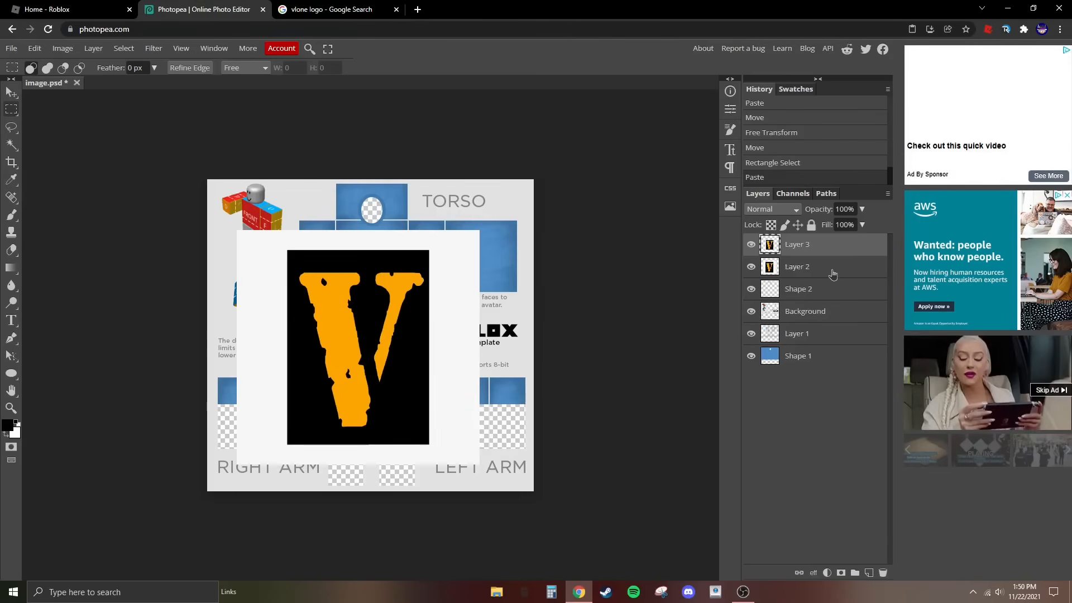
{"action": "left_click", "coordinate": [833, 272]}
{"action": "key", "text": "Delete"}
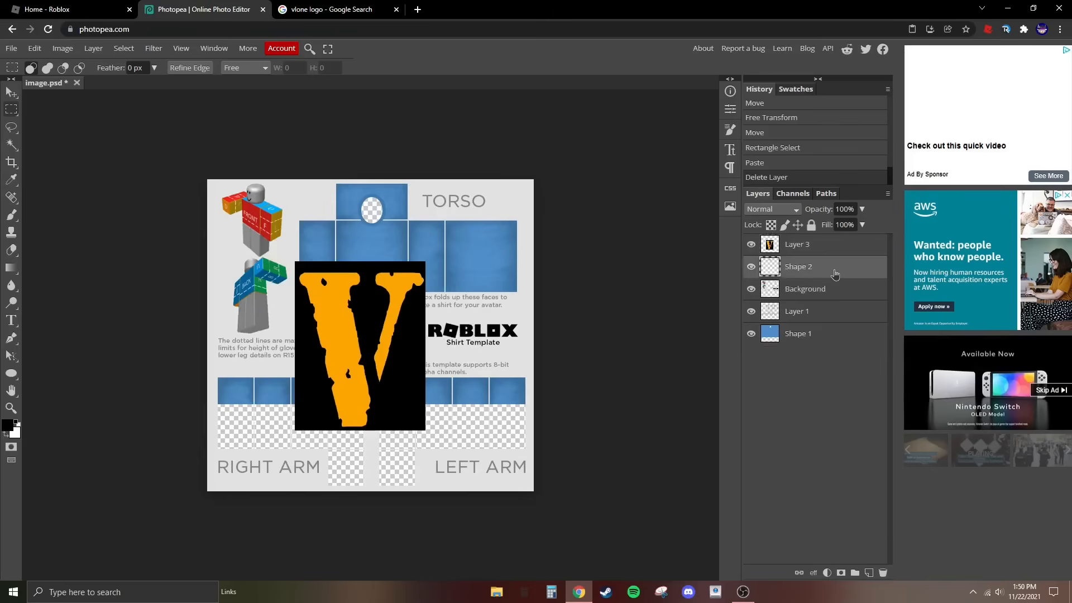
- Remove the black background from the V layer with a Color Range selection of black at fuzziness 200, and clear the selection
{"action": "left_click", "coordinate": [797, 247]}
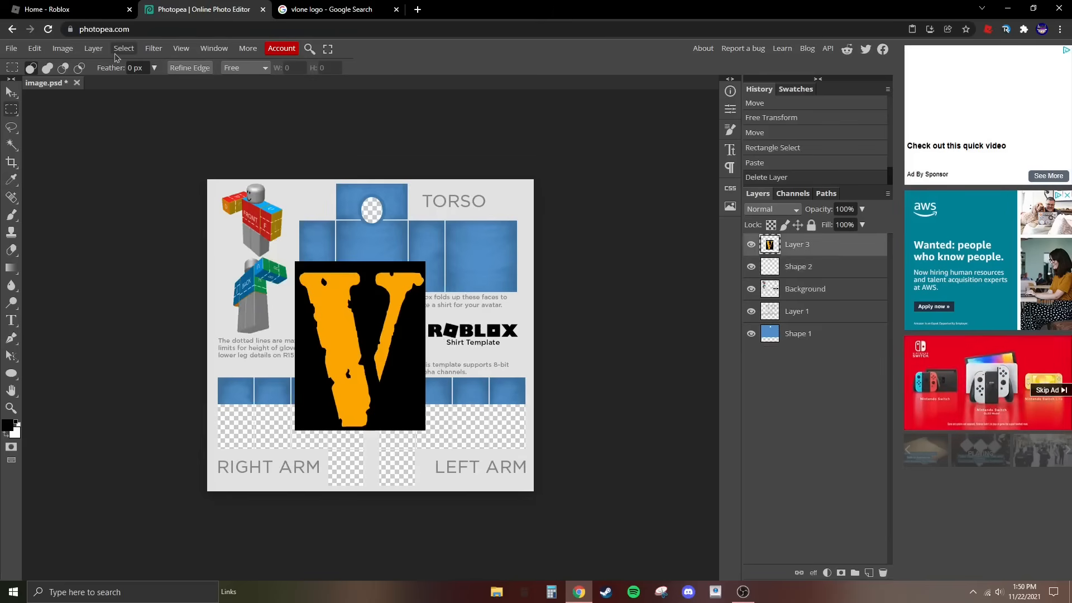
{"action": "left_click", "coordinate": [11, 93]}
{"action": "left_click", "coordinate": [123, 48]}
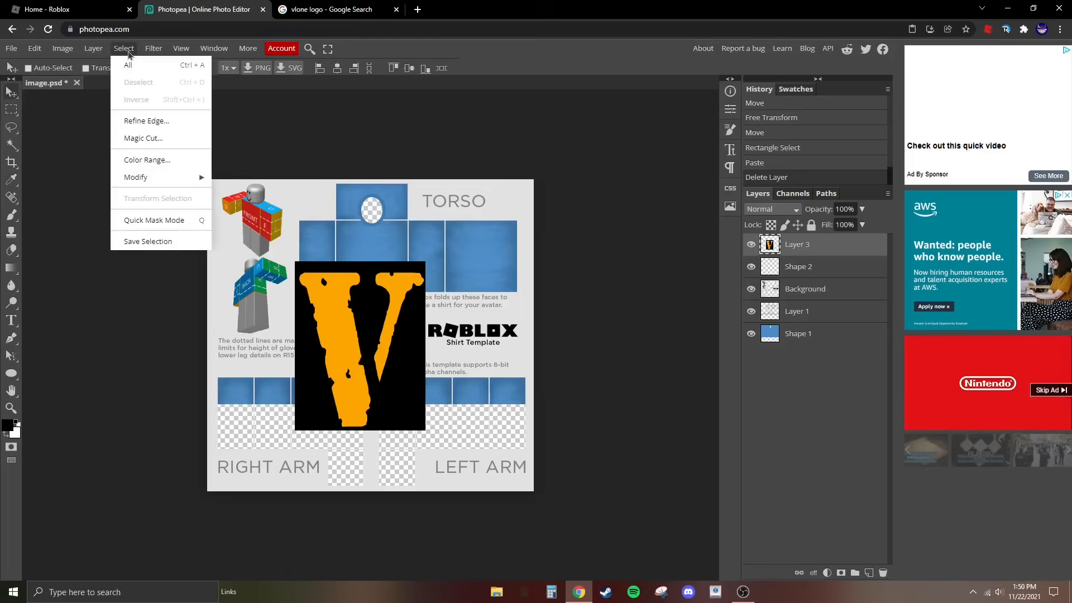
{"action": "left_click", "coordinate": [162, 160]}
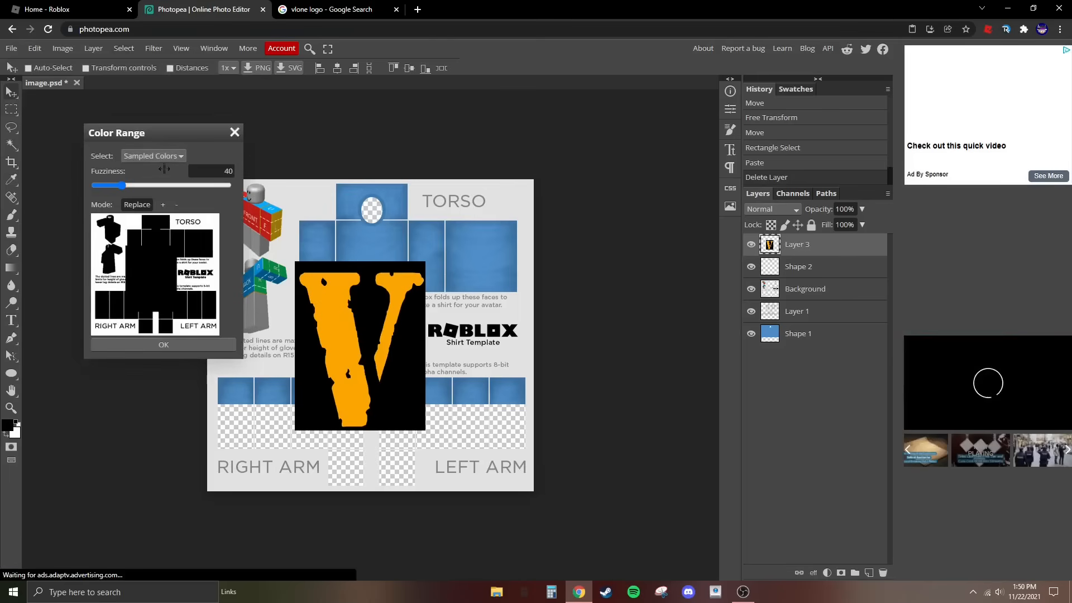
{"action": "left_click", "coordinate": [366, 322]}
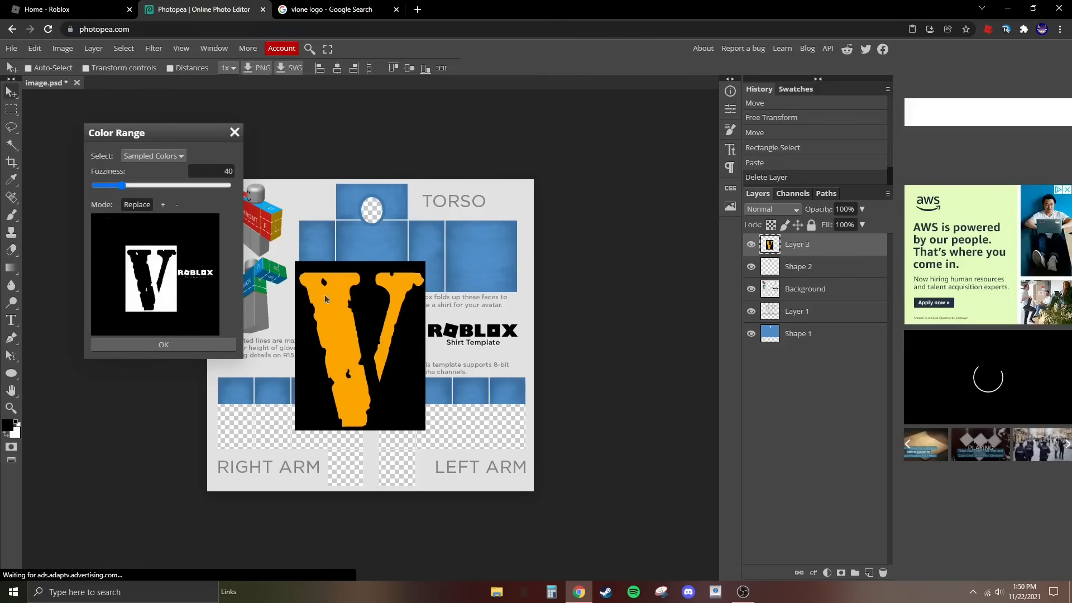
{"action": "left_click_drag", "start_coordinate": [121, 185], "coordinate": [316, 199]}
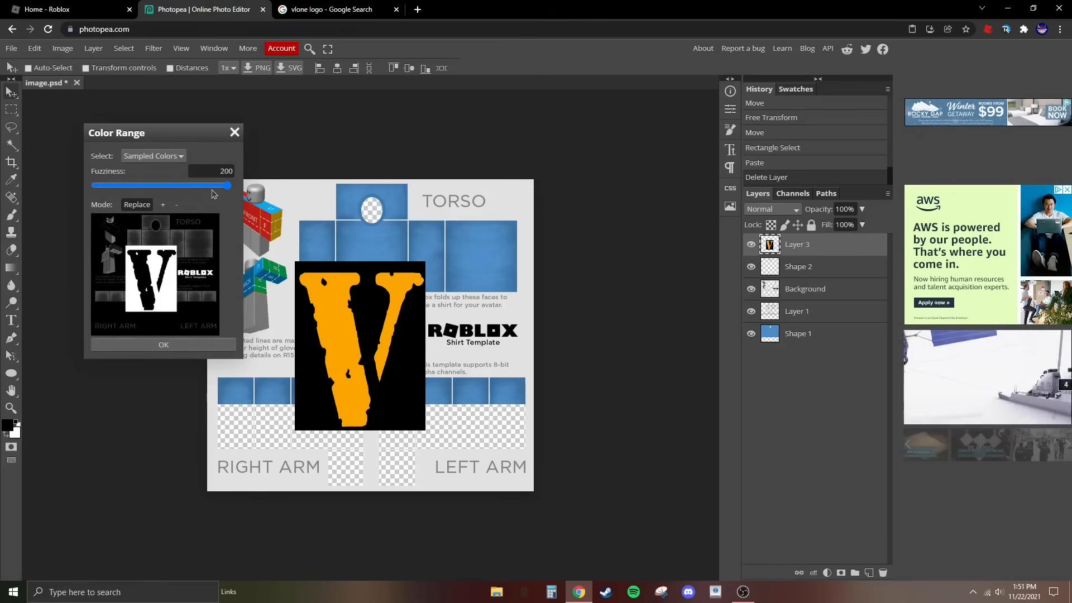
{"action": "mouse_move", "coordinate": [212, 192]}
{"action": "left_mouse_down"}
{"action": "mouse_move", "coordinate": [59, 201]}
{"action": "mouse_move", "coordinate": [217, 194]}
{"action": "left_mouse_up"}
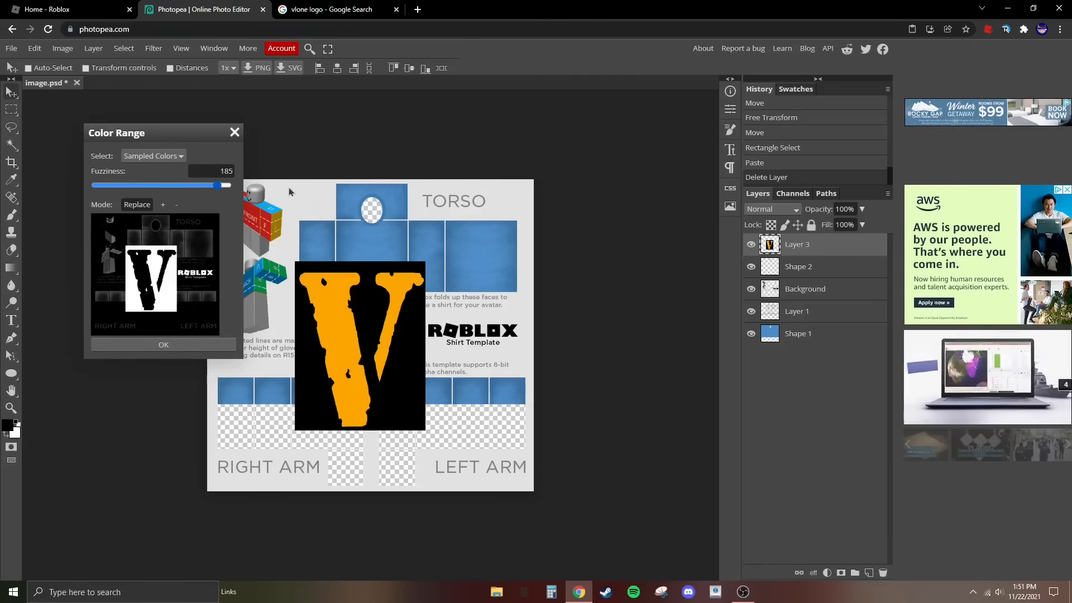
{"action": "left_click_drag", "start_coordinate": [290, 191], "coordinate": [335, 194]}
{"action": "left_click", "coordinate": [201, 344]}
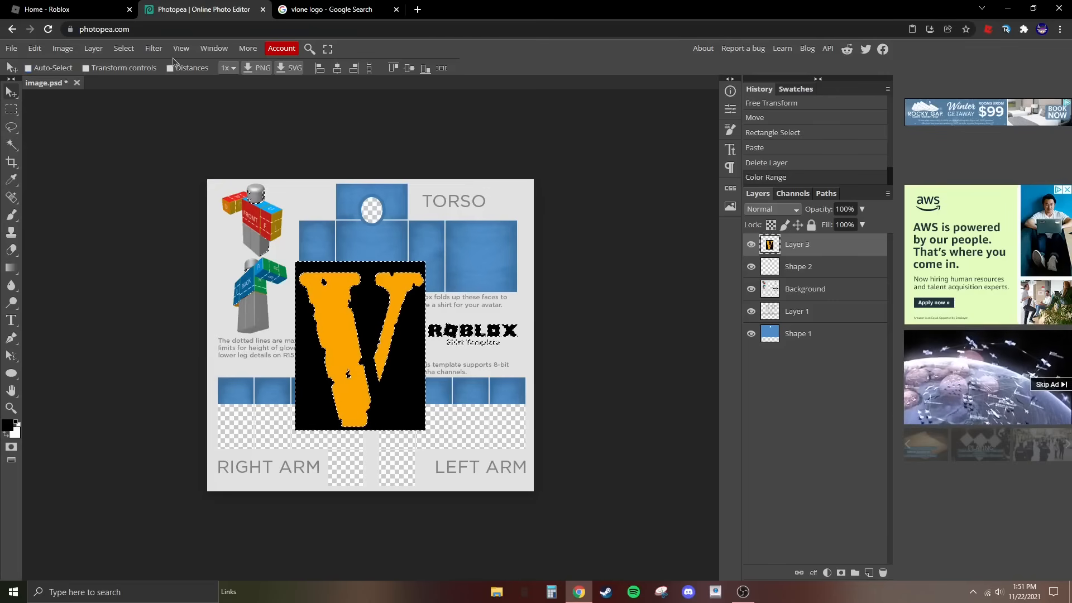
{"action": "key", "text": "Delete"}
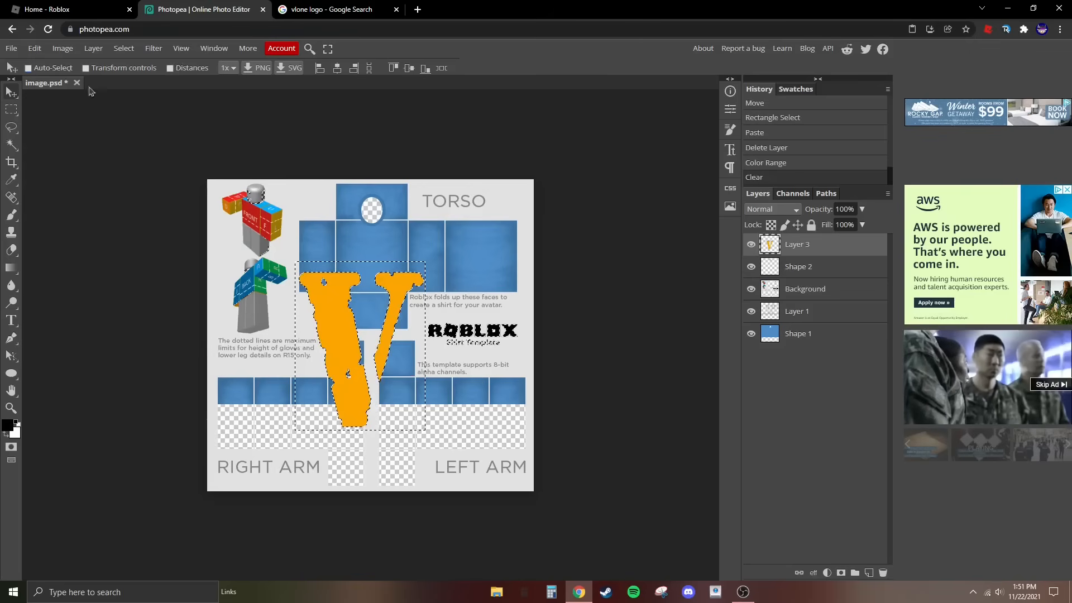
{"action": "left_click", "coordinate": [12, 112]}
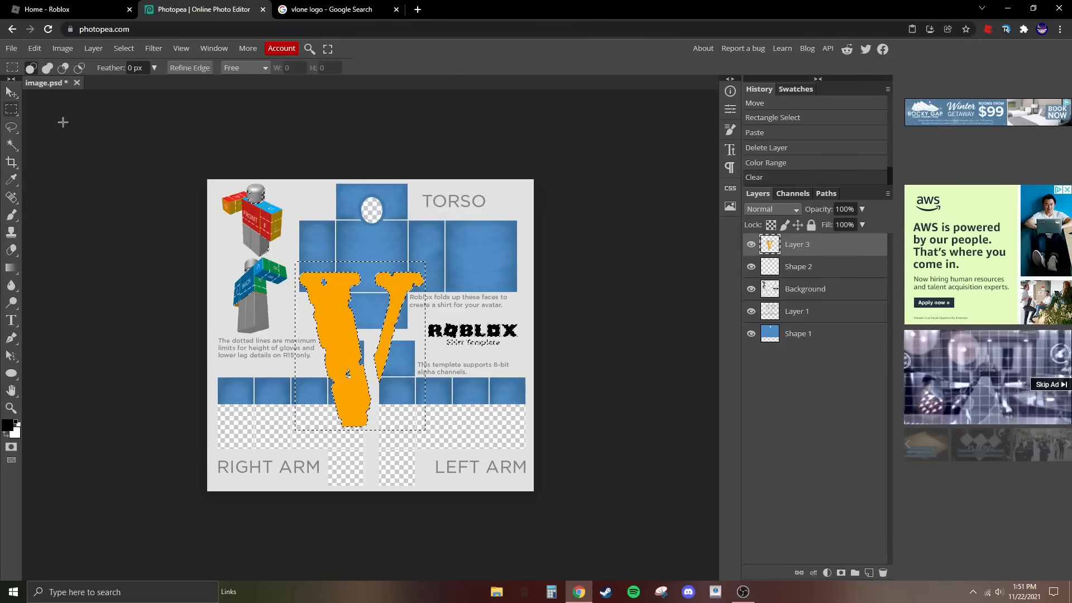
{"action": "left_click", "coordinate": [63, 122]}
- Move the V over the template's back torso panel and place its layer directly above Shape 1
{"action": "left_click", "coordinate": [12, 93]}
{"action": "left_click_drag", "start_coordinate": [292, 313], "coordinate": [398, 224]}
{"action": "left_click_drag", "start_coordinate": [827, 246], "coordinate": [839, 324]}
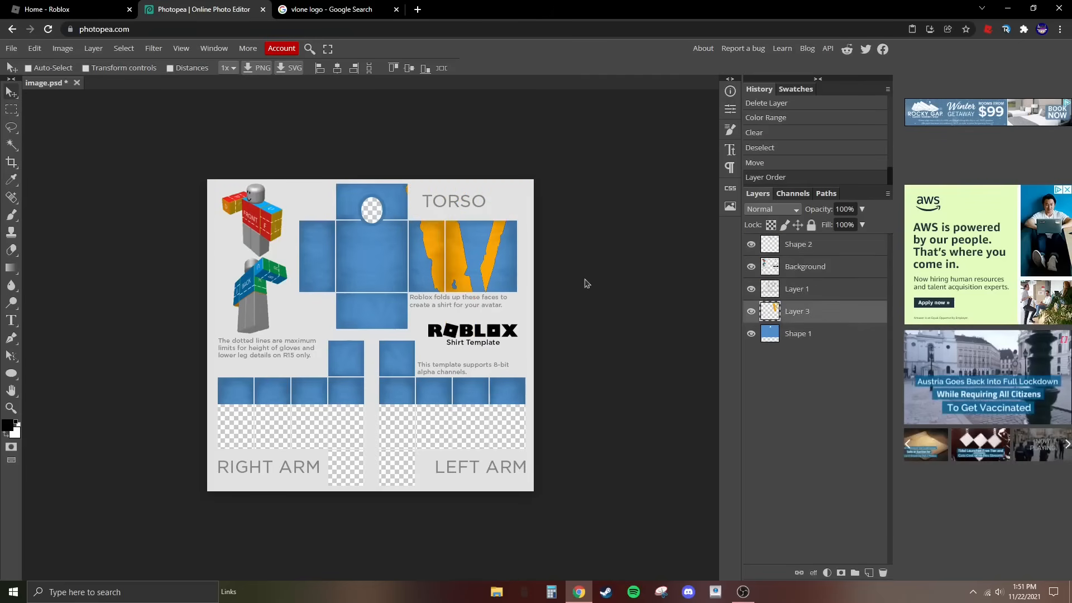
{"action": "left_click_drag", "start_coordinate": [422, 281], "coordinate": [445, 282]}
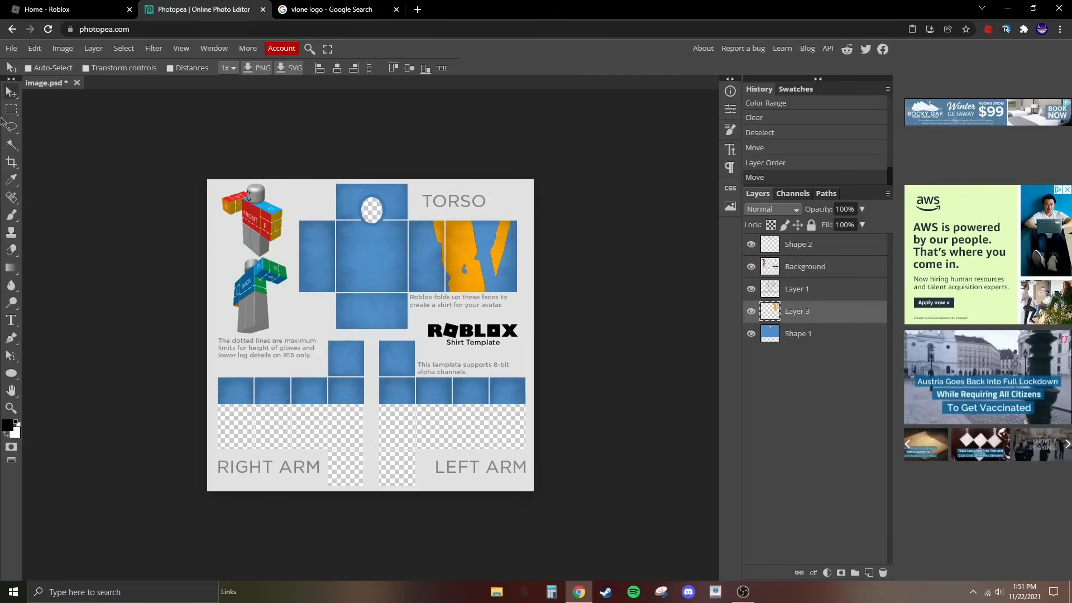
- Shrink the V to about 44% of its height, narrow it, and position it inside the back torso panel
{"action": "left_click", "coordinate": [34, 49]}
{"action": "left_click", "coordinate": [56, 303]}
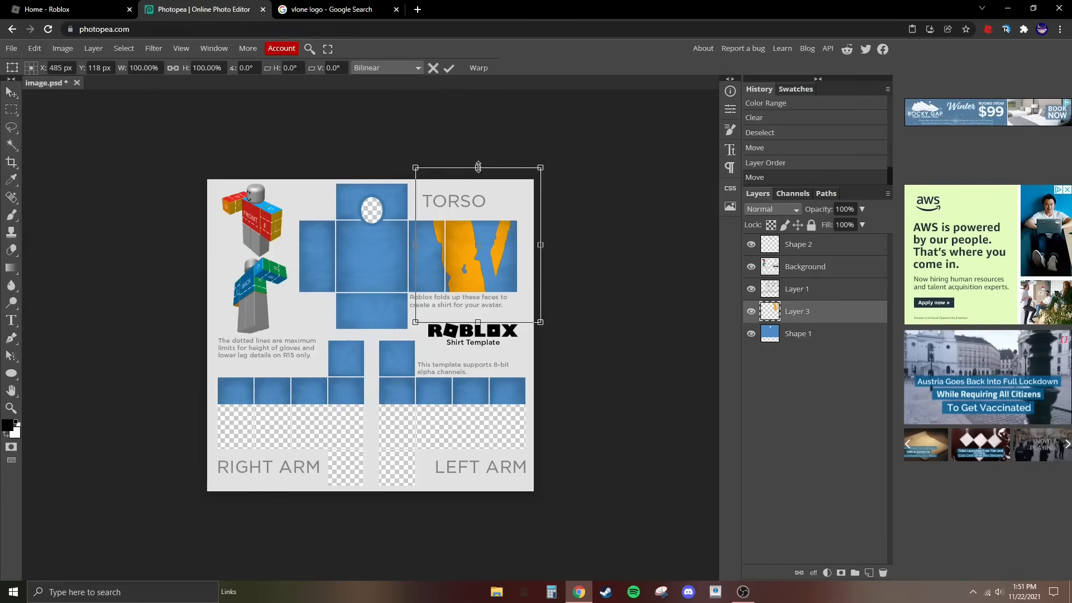
{"action": "left_click_drag", "start_coordinate": [477, 167], "coordinate": [478, 254]}
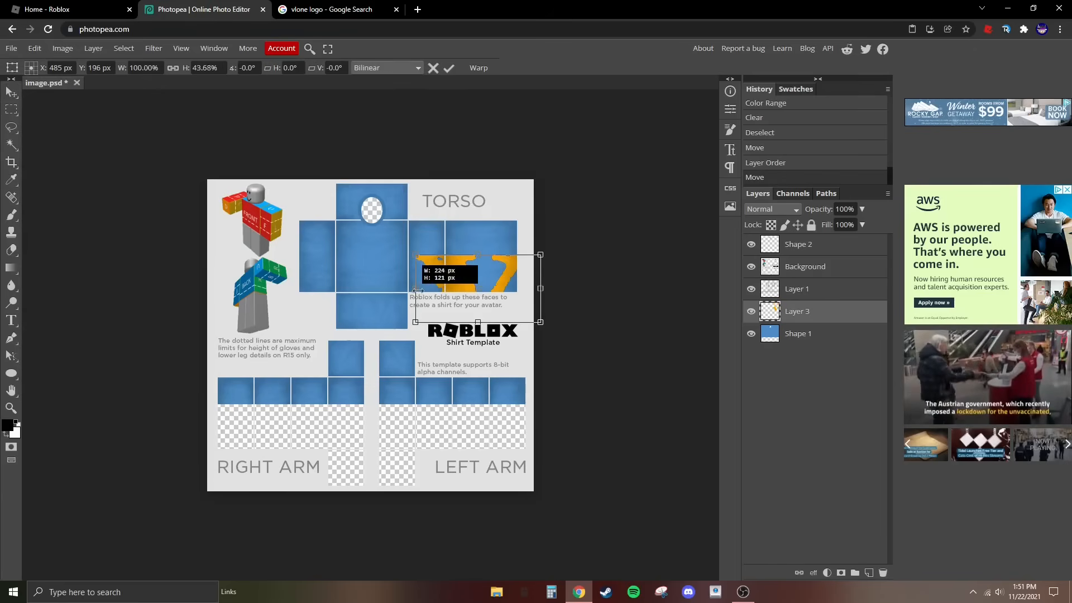
{"action": "left_click_drag", "start_coordinate": [418, 291], "coordinate": [494, 296]}
{"action": "key", "text": "Return"}
{"action": "left_click_drag", "start_coordinate": [470, 276], "coordinate": [437, 244]}
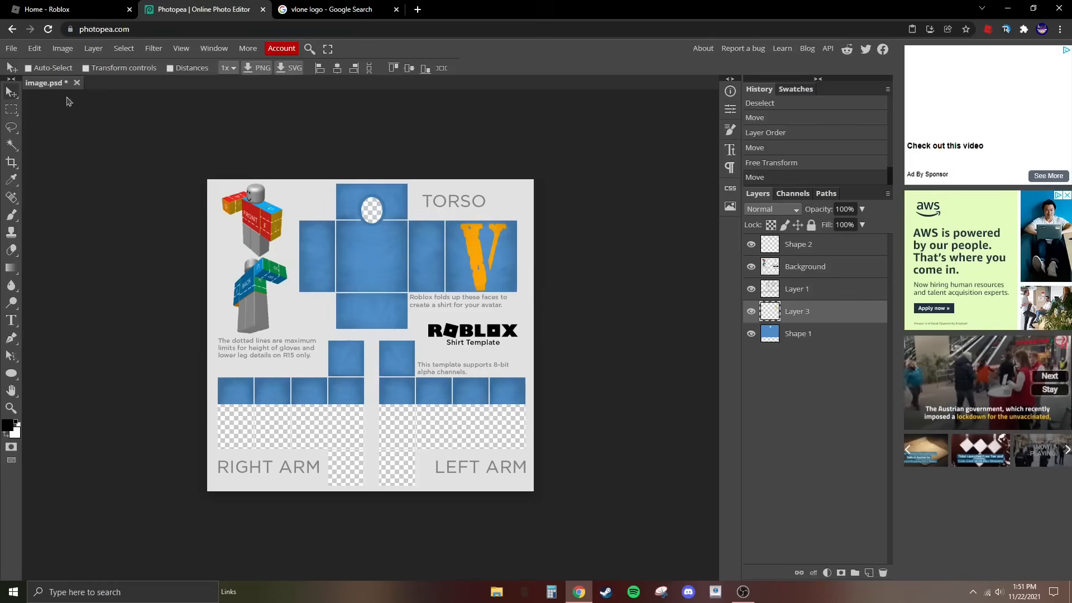
- Scale the V's height down to about 76% and center it in the upper part of the back torso panel
{"action": "left_click", "coordinate": [33, 49]}
{"action": "mouse_move", "coordinate": [84, 323]}
{"action": "left_click", "coordinate": [182, 346]}
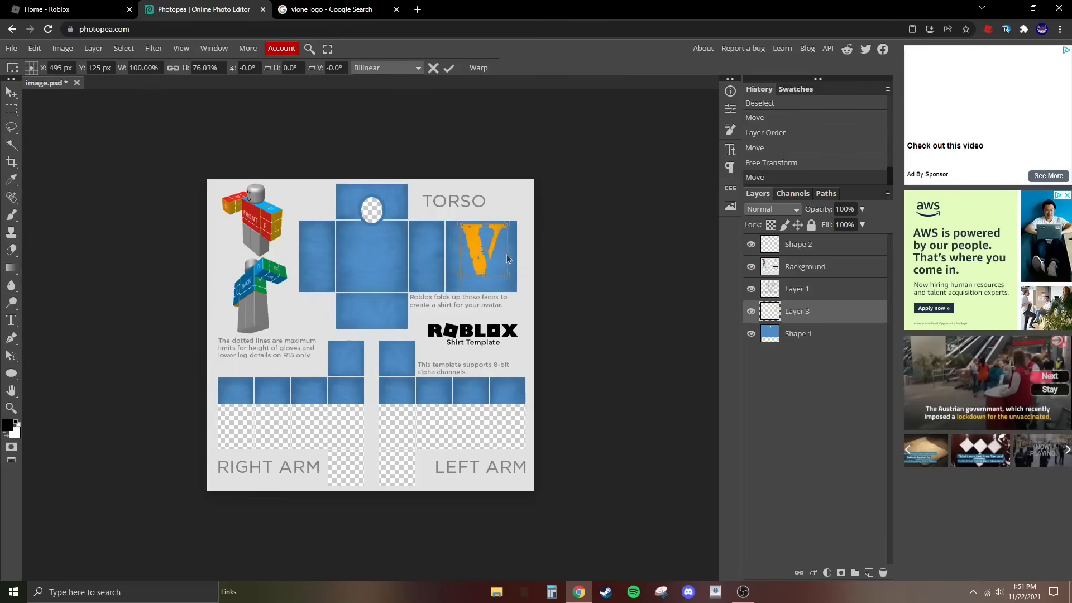
{"action": "left_click_drag", "start_coordinate": [506, 249], "coordinate": [484, 224]}
{"action": "key", "text": "Return"}
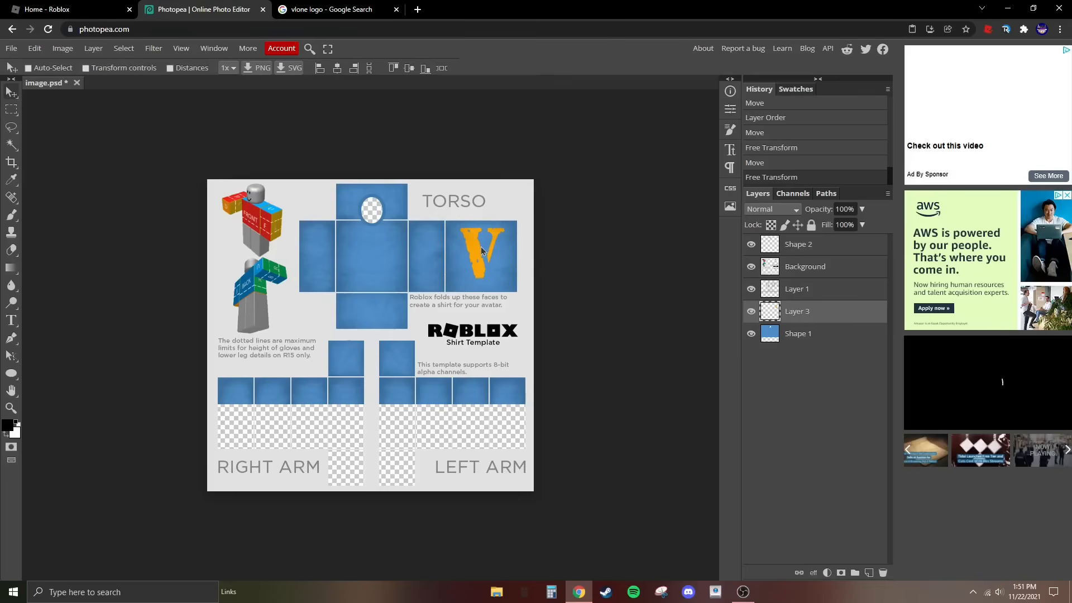
{"action": "left_click_drag", "start_coordinate": [481, 247], "coordinate": [481, 248]}
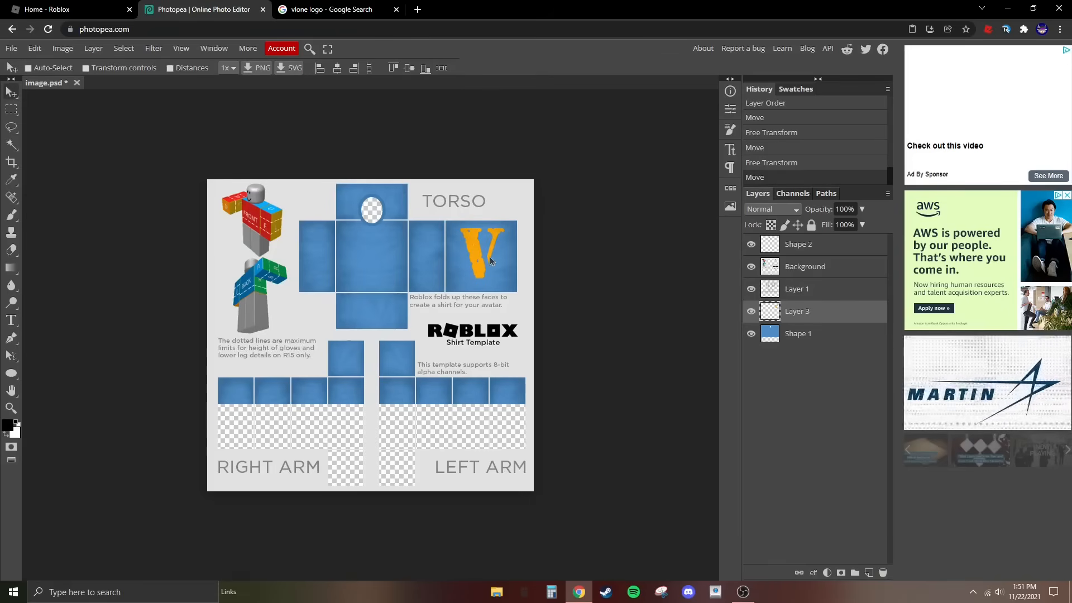
- Copy the orange "FRIENDS -" picture on black from Google Images and paste it into Photopea as a new layer above Shape 2
{"action": "key", "text": "ctrl+Tab"}
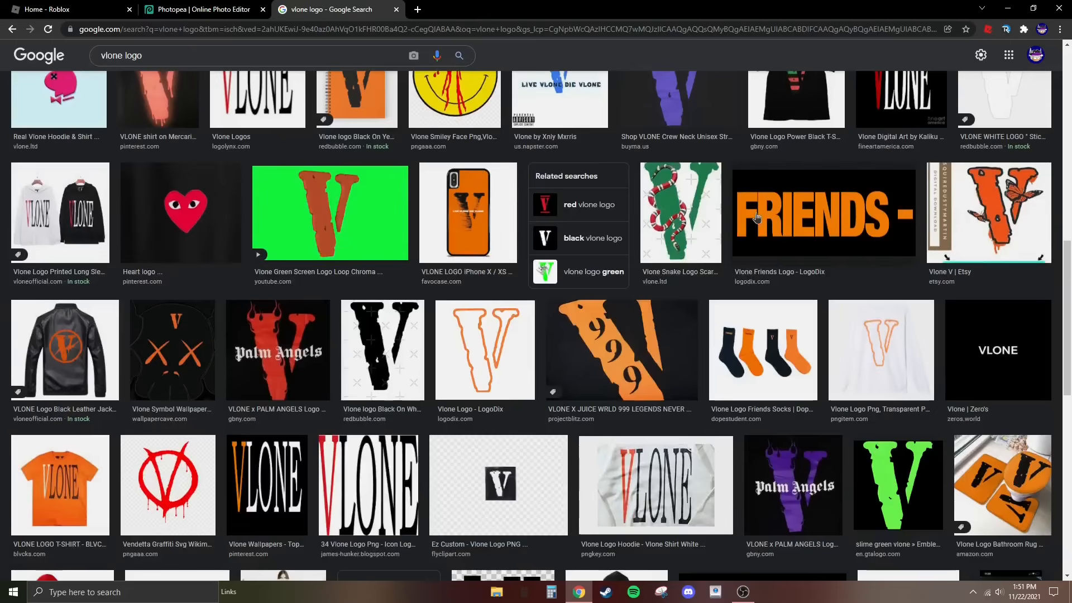
{"action": "left_click", "coordinate": [757, 217]}
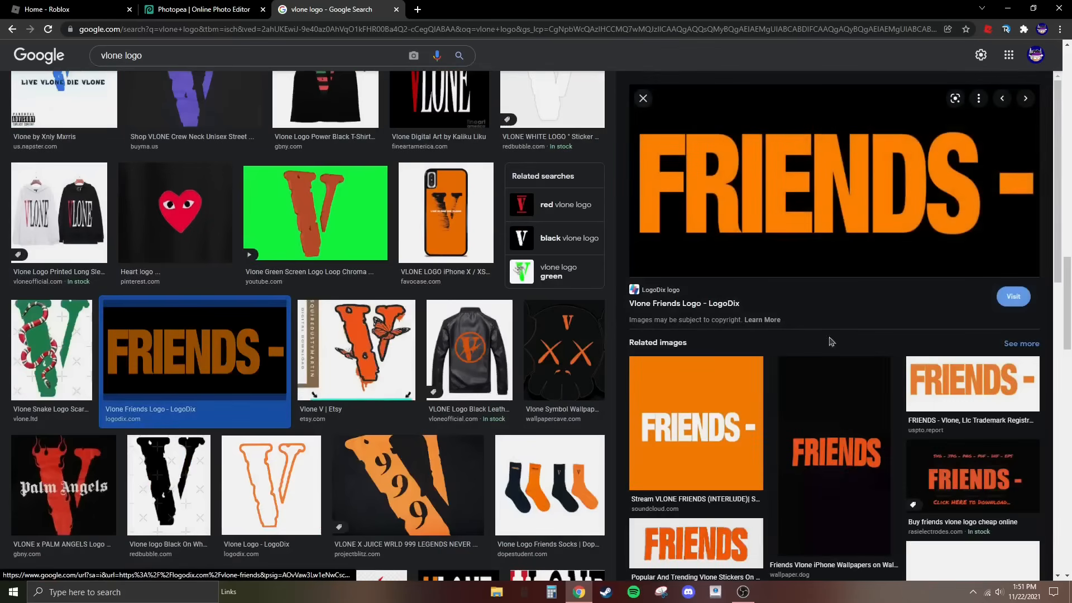
{"action": "right_click", "coordinate": [846, 178]}
{"action": "left_click", "coordinate": [905, 306]}
{"action": "left_click", "coordinate": [195, 5]}
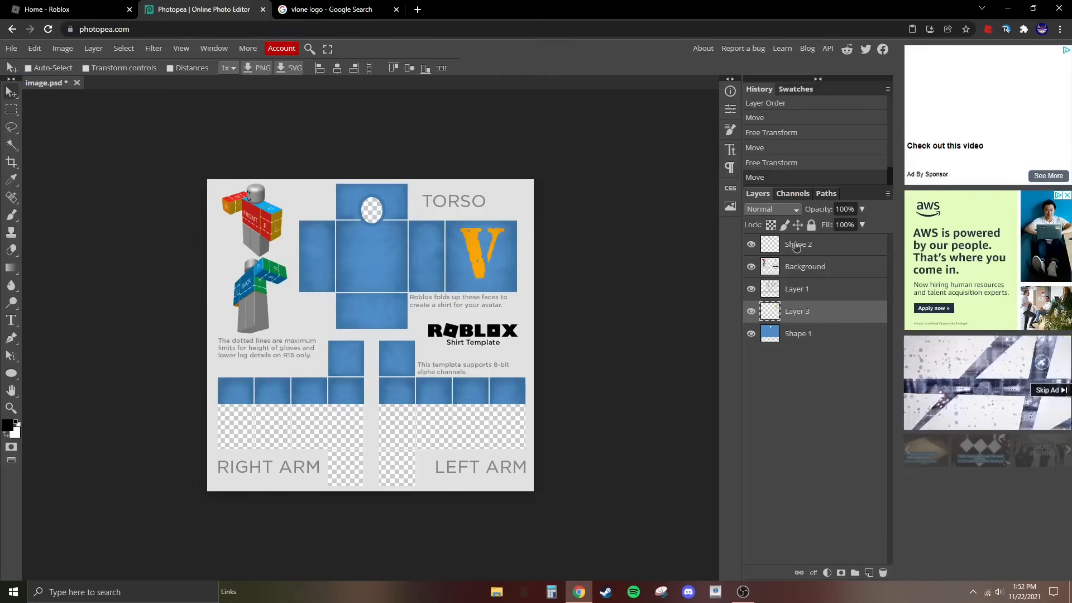
{"action": "key", "text": "ctrl+v"}
- Scale down the pasted FRIENDS picture so that the whole lettering fits across the middle of the template
{"action": "left_click", "coordinate": [35, 48]}
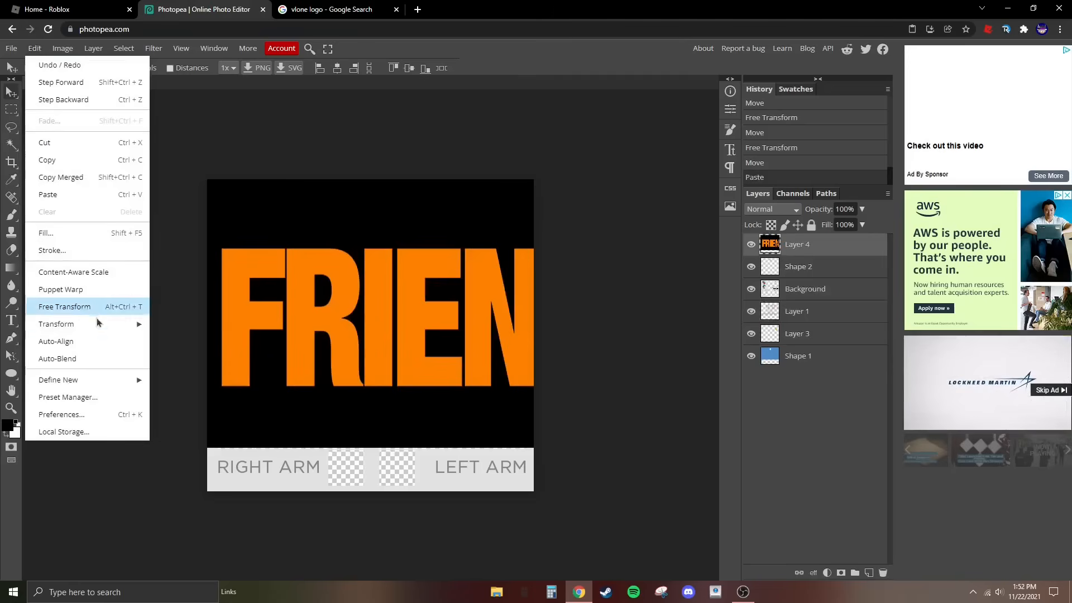
{"action": "left_click", "coordinate": [61, 304]}
{"action": "left_click_drag", "start_coordinate": [208, 180], "coordinate": [267, 289]}
{"action": "left_click", "coordinate": [11, 93]}
- Delete the black background of the FRIENDS layer with a Color Range selection at fuzziness 200, and deselect
{"action": "left_click", "coordinate": [123, 48]}
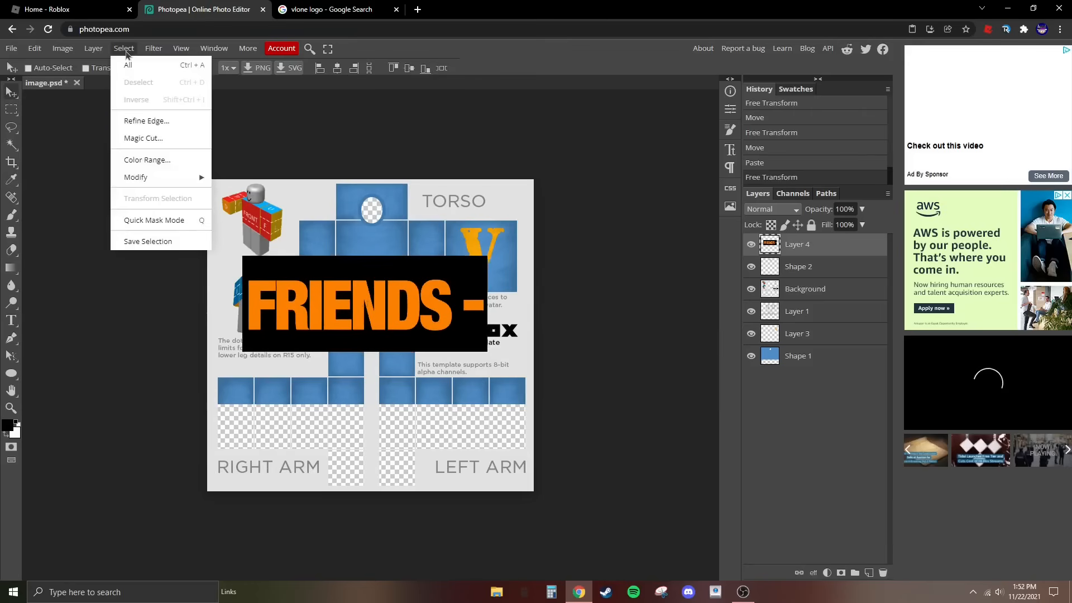
{"action": "left_click", "coordinate": [149, 161]}
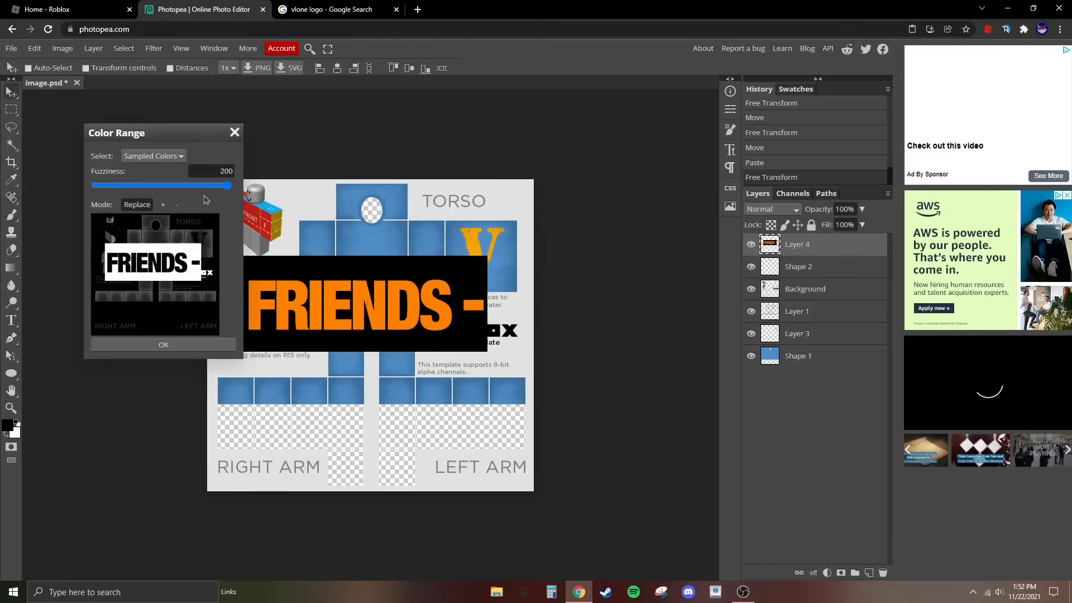
{"action": "left_click", "coordinate": [216, 345]}
{"action": "key", "text": "Delete"}
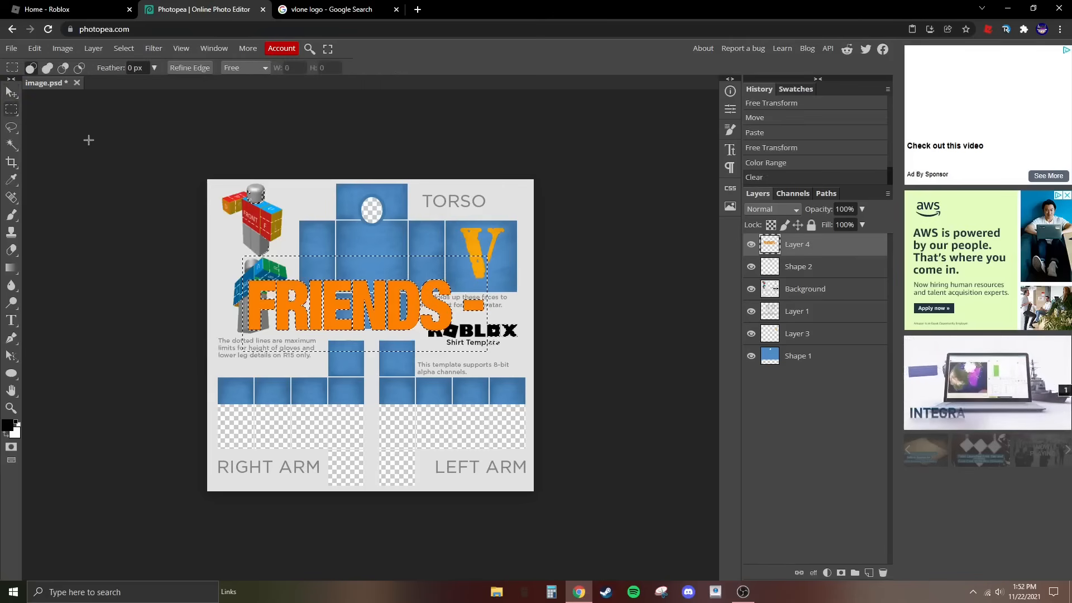
{"action": "key", "text": "ctrl+d"}
- Place the FRIENDS layer between Layer 1 and Layer 3 and shrink the lettering to fit on the front torso panel
{"action": "left_click_drag", "start_coordinate": [805, 246], "coordinate": [821, 328]}
{"action": "left_click_drag", "start_coordinate": [323, 206], "coordinate": [317, 223]}
{"action": "left_click", "coordinate": [35, 49]}
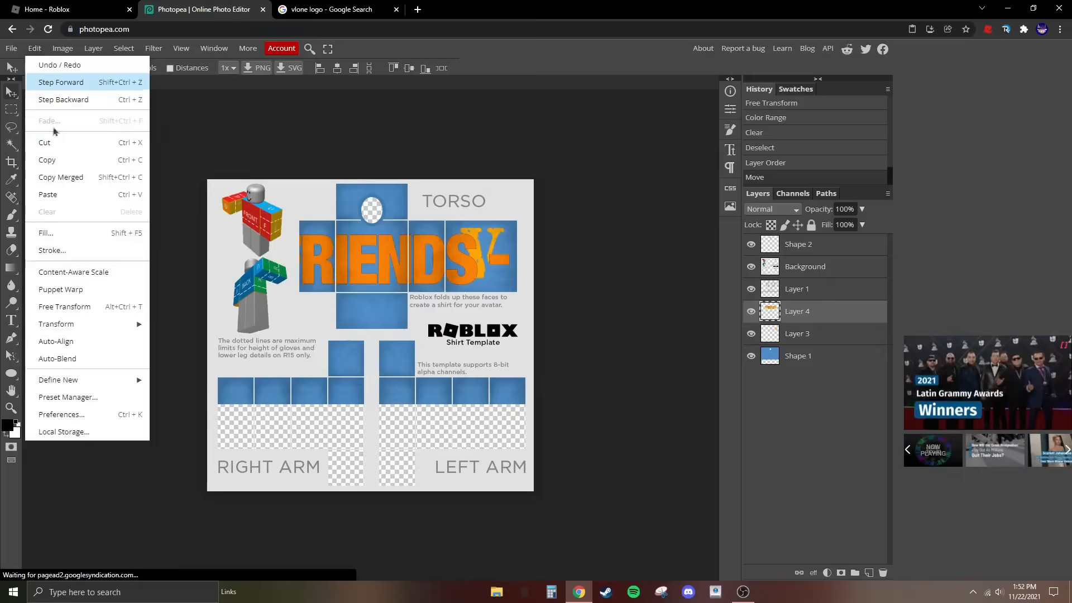
{"action": "left_click", "coordinate": [62, 306]}
{"action": "left_click_drag", "start_coordinate": [275, 260], "coordinate": [415, 260]}
{"action": "left_click_drag", "start_coordinate": [463, 236], "coordinate": [354, 244]}
{"action": "key", "text": "Return"}
- Scale the FRIENDS lettering on the front torso panel to about 81.5% width and 89% height
{"action": "left_click", "coordinate": [35, 48]}
{"action": "mouse_move", "coordinate": [83, 323]}
{"action": "left_click", "coordinate": [179, 346]}
{"action": "left_click_drag", "start_coordinate": [378, 239], "coordinate": [378, 242]}
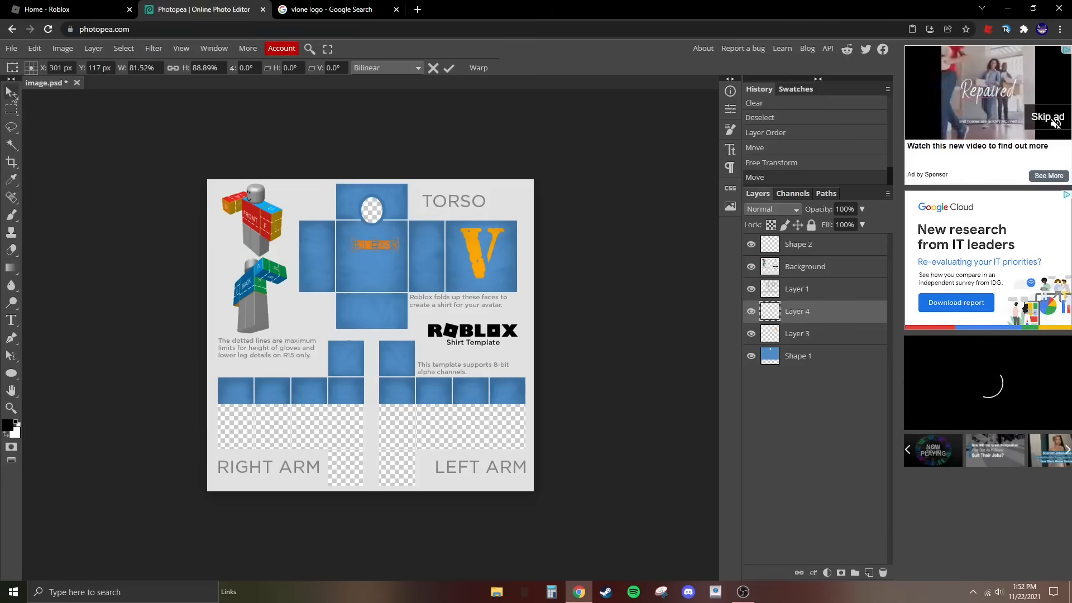
{"action": "key", "text": "Return"}
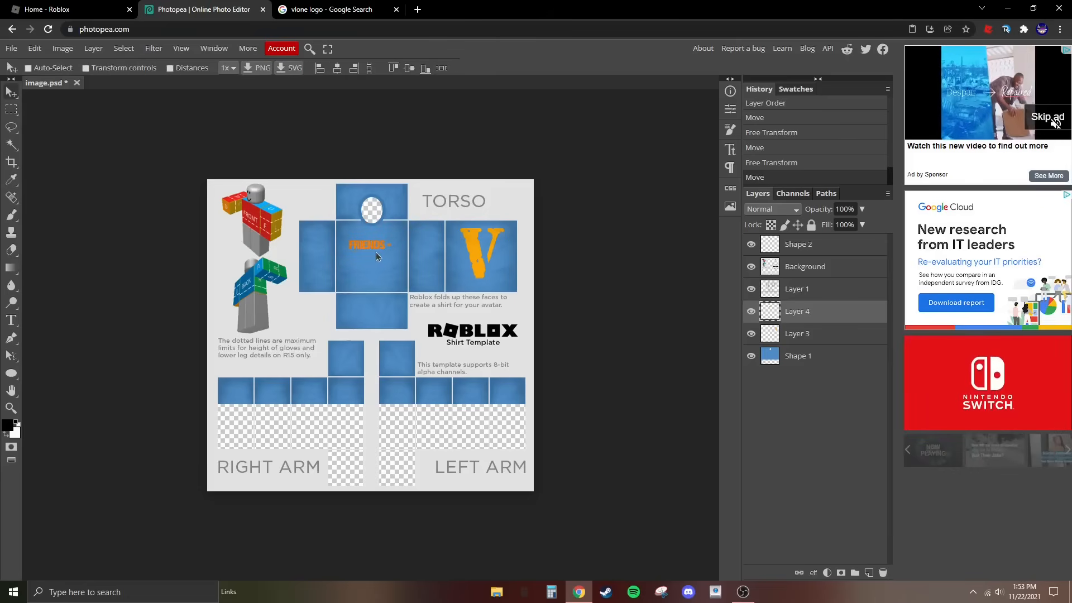
- Turn off snapping and position the FRIENDS lettering centrally below the collar on the front torso panel
{"action": "mouse_move", "coordinate": [377, 252]}
{"action": "left_mouse_down"}
{"action": "mouse_move", "coordinate": [360, 253]}
{"action": "mouse_move", "coordinate": [376, 254]}
{"action": "left_mouse_up"}
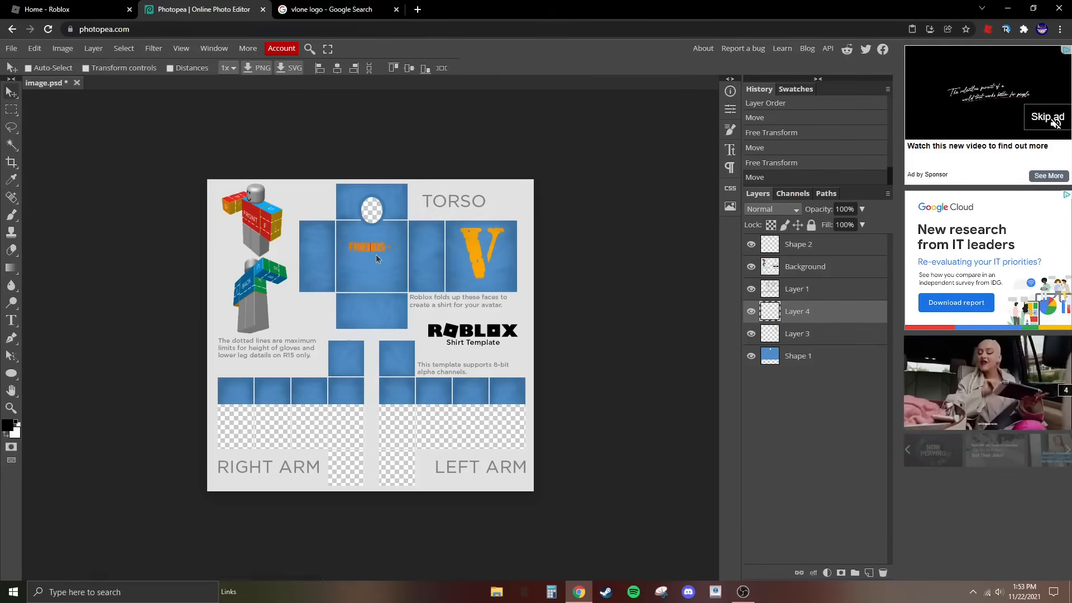
{"action": "left_click", "coordinate": [181, 48]}
{"action": "left_click", "coordinate": [3, 92]}
{"action": "mouse_move", "coordinate": [364, 237]}
{"action": "left_mouse_down"}
{"action": "mouse_move", "coordinate": [359, 223]}
{"action": "mouse_move", "coordinate": [350, 242]}
{"action": "left_mouse_up"}
{"action": "left_click", "coordinate": [181, 48]}
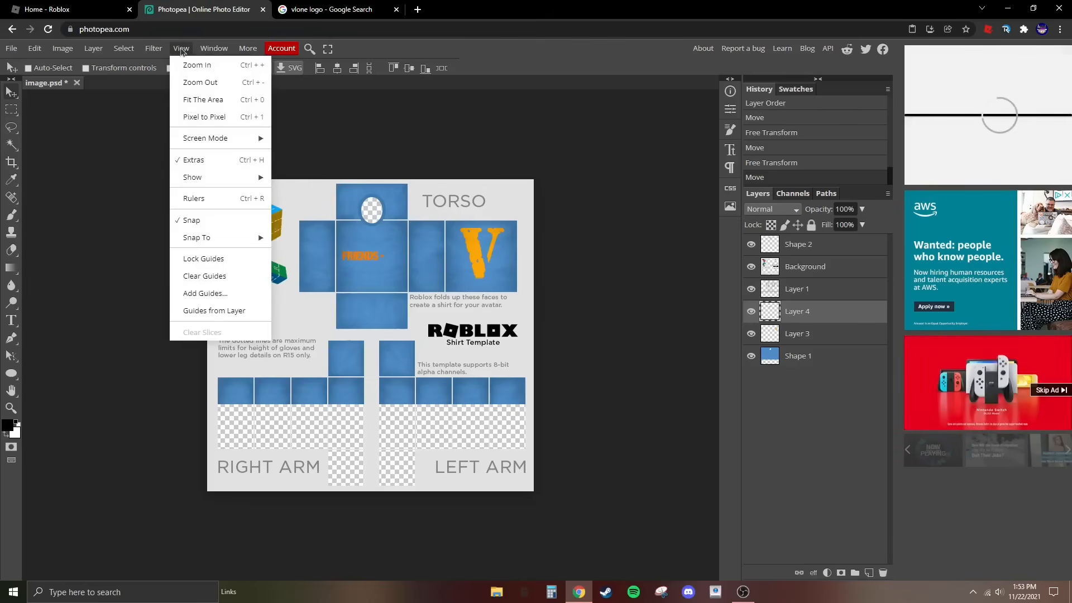
{"action": "left_click", "coordinate": [193, 220]}
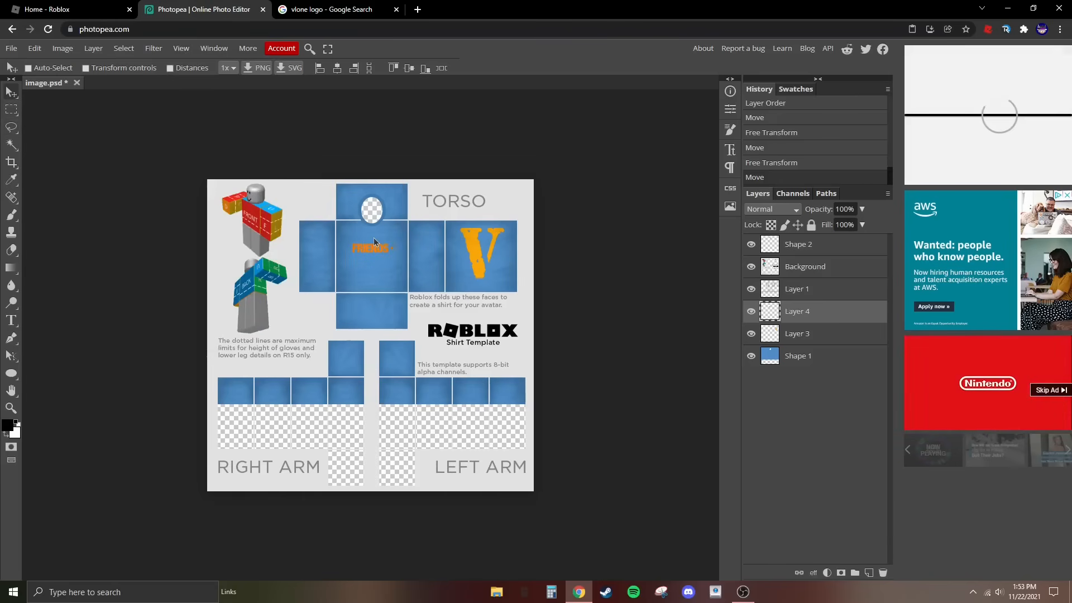
{"action": "left_click_drag", "start_coordinate": [374, 239], "coordinate": [373, 235]}
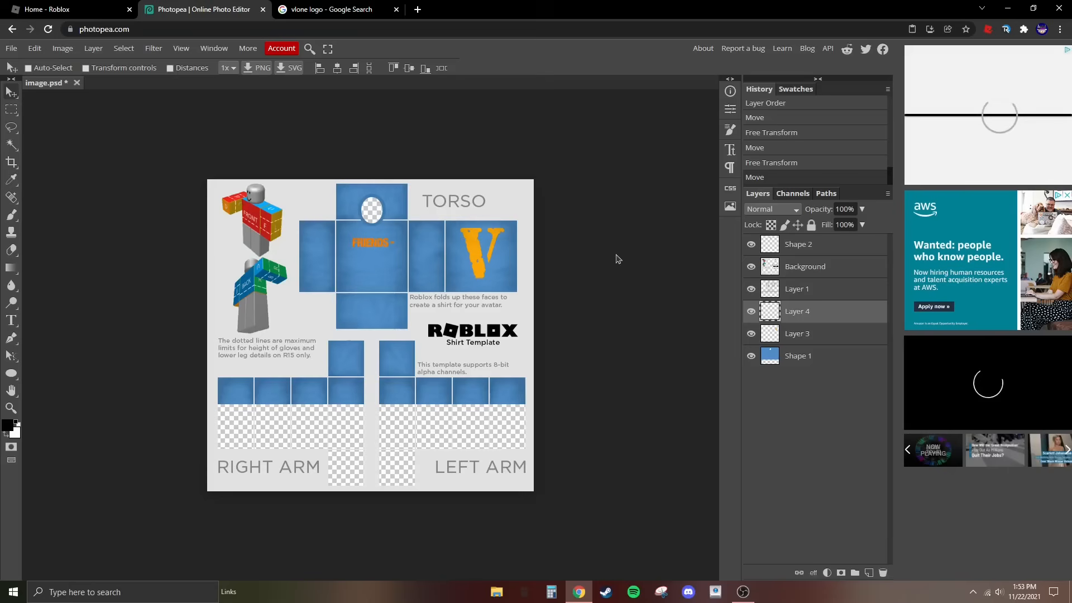
- Check the gap between the FRIENDS lettering and the front torso panel's right edge with a rectangular selection, then deselect
{"action": "left_click", "coordinate": [11, 407]}
{"action": "left_click", "coordinate": [362, 235]}
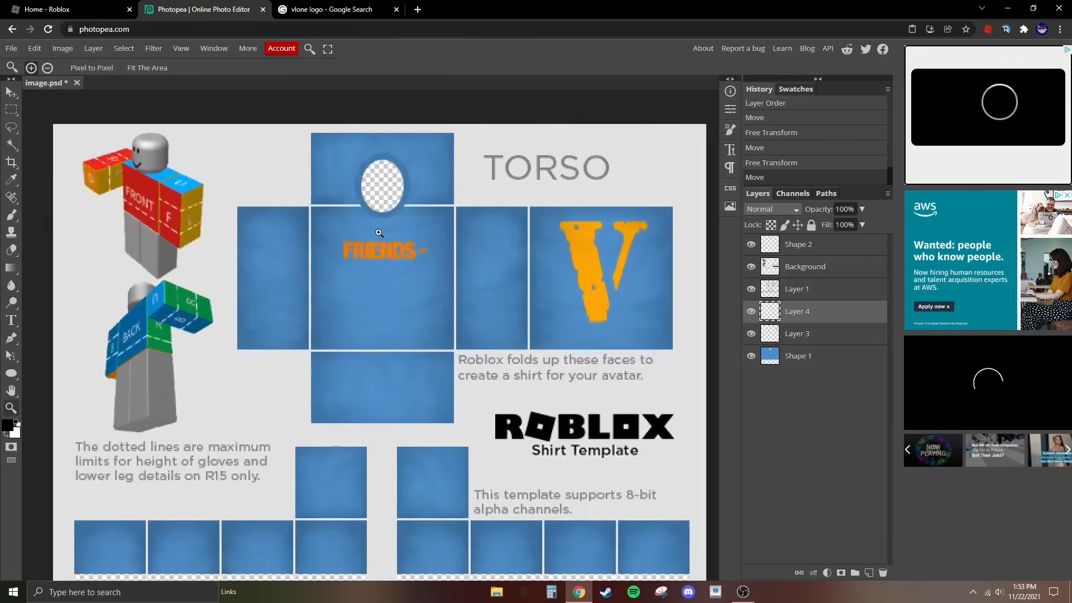
{"action": "left_click", "coordinate": [376, 232]}
{"action": "left_click", "coordinate": [401, 228]}
{"action": "left_click", "coordinate": [425, 231]}
{"action": "left_click", "coordinate": [383, 235]}
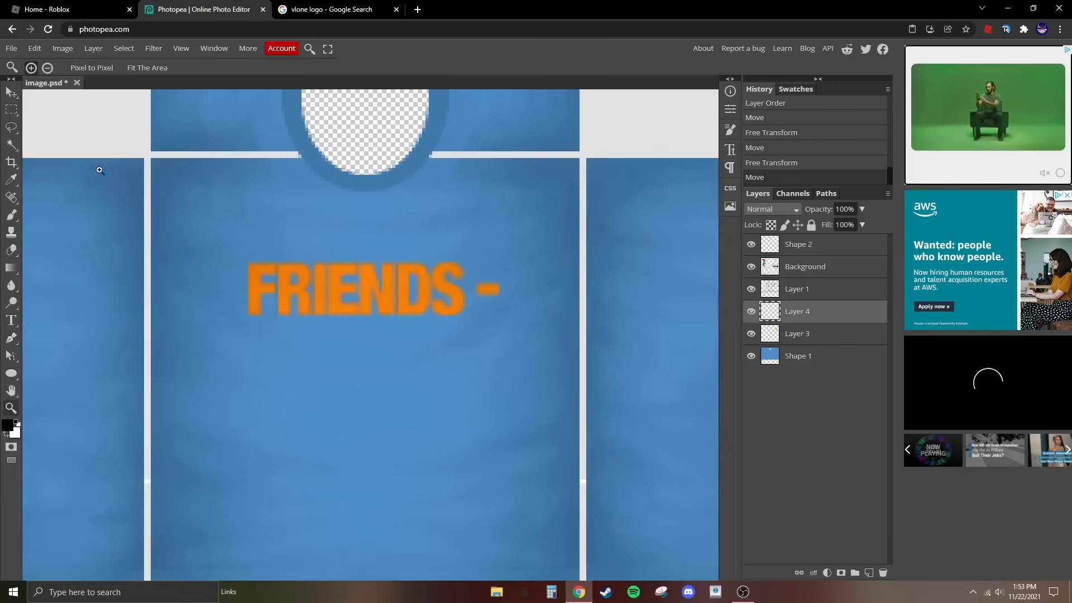
{"action": "left_click", "coordinate": [11, 111]}
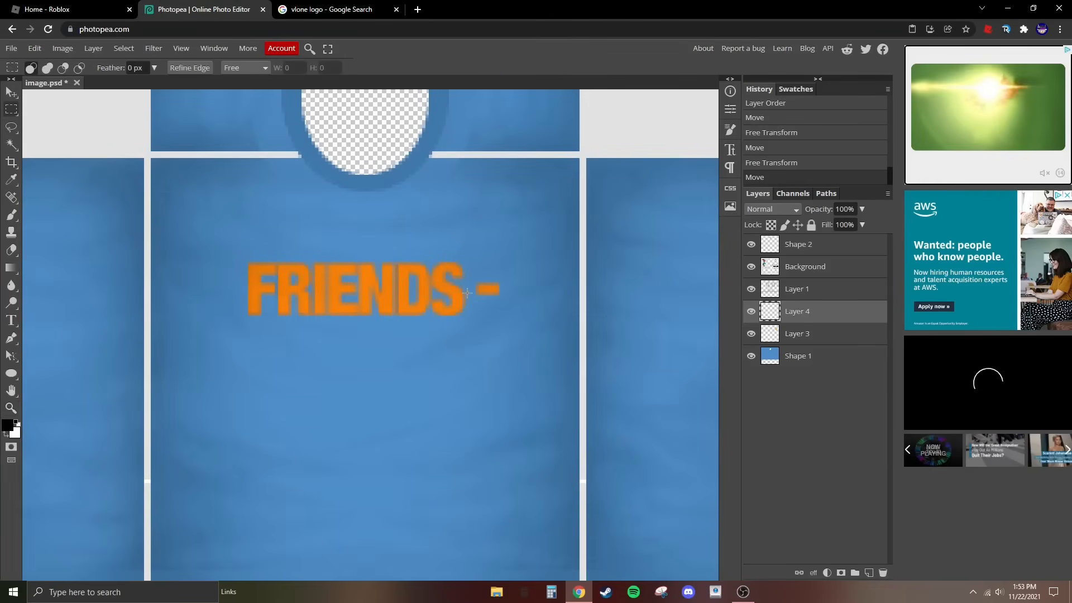
{"action": "left_click_drag", "start_coordinate": [466, 289], "coordinate": [582, 433]}
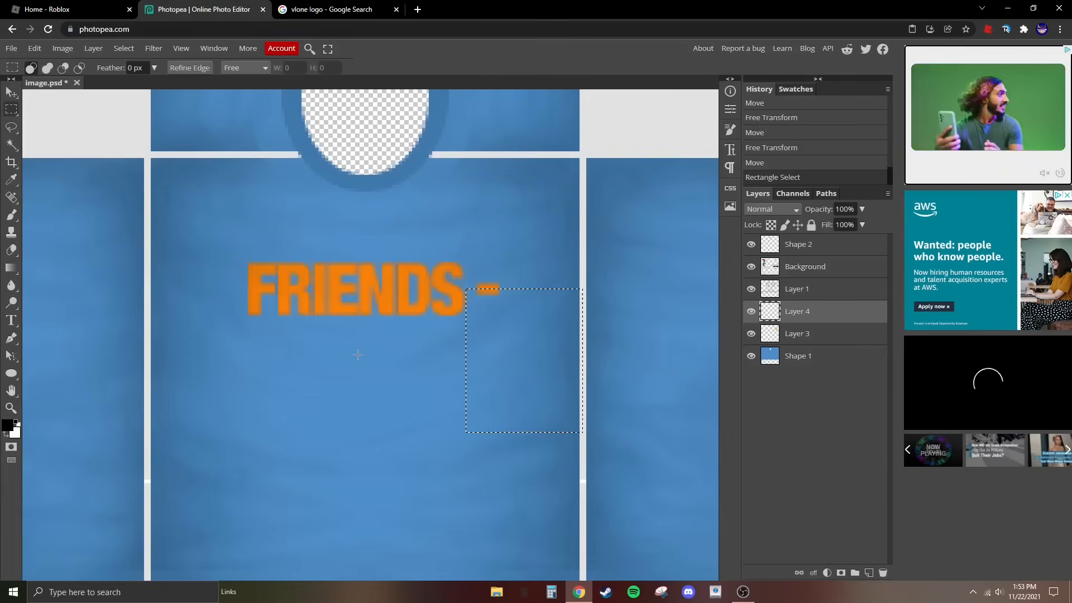
{"action": "left_click", "coordinate": [244, 259]}
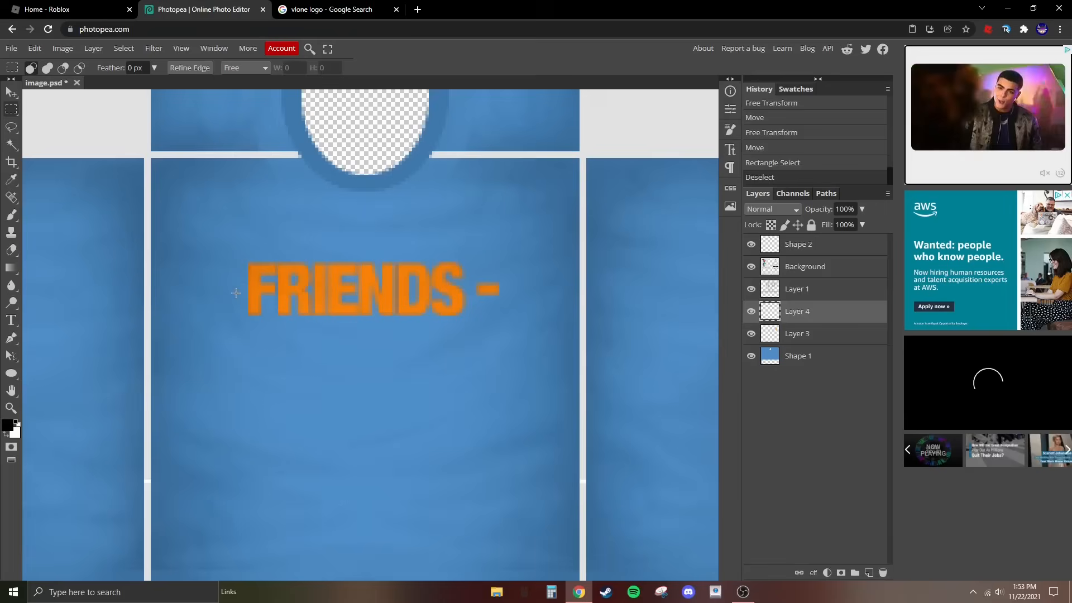
- Mark the gap left of the FRIENDS lettering with a rectangular selection, nudge the lettering slightly right to centre it, and deselect
{"action": "left_click_drag", "start_coordinate": [196, 337], "coordinate": [153, 349]}
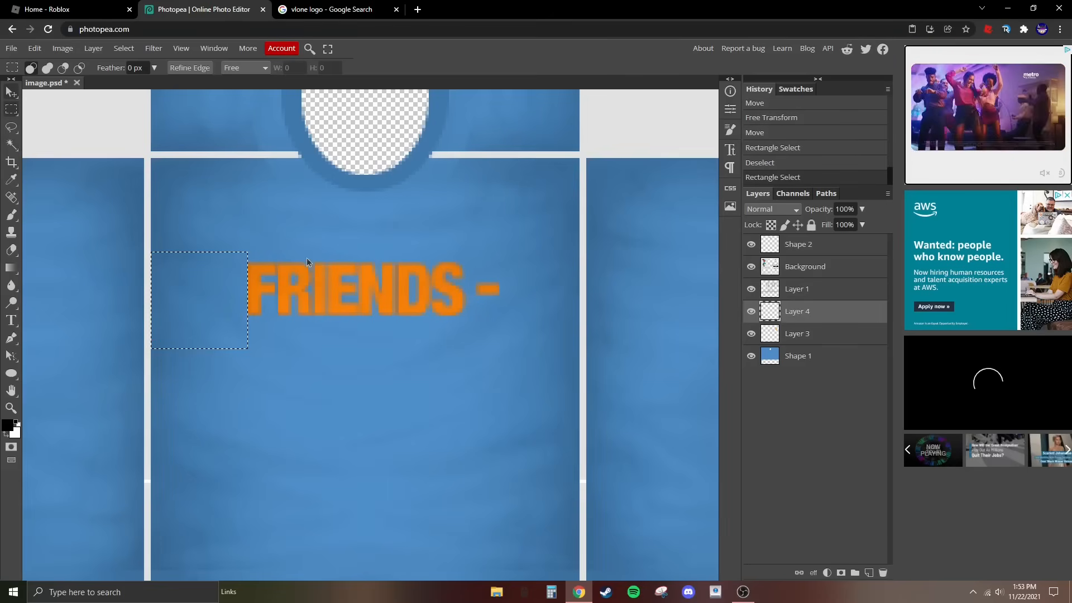
{"action": "key", "text": "v"}
{"action": "left_click_drag", "start_coordinate": [320, 270], "coordinate": [323, 270]}
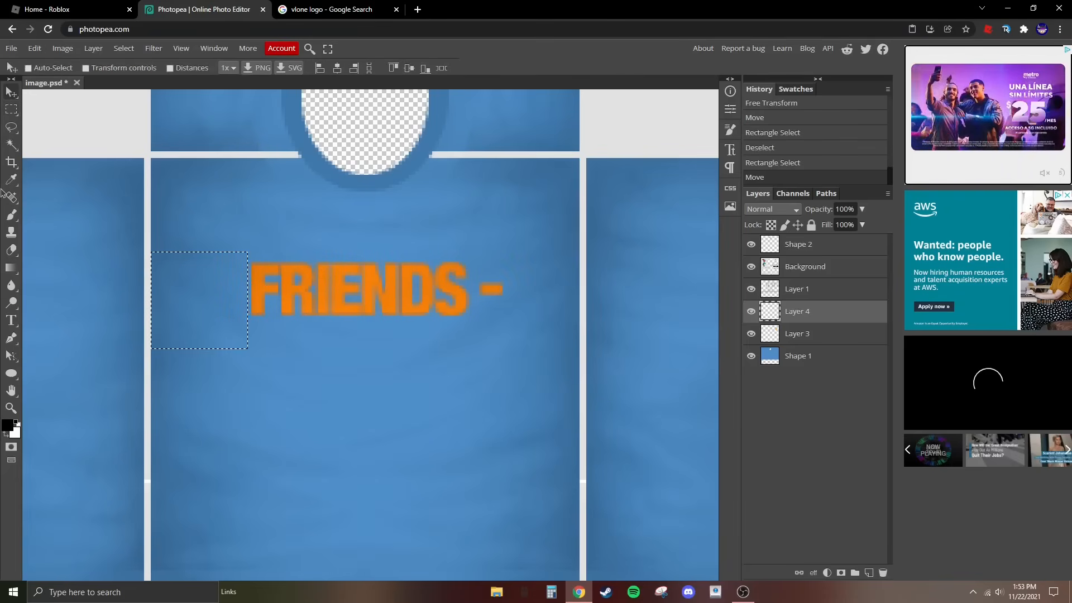
{"action": "left_click", "coordinate": [12, 109]}
{"action": "key", "text": "ctrl+d"}
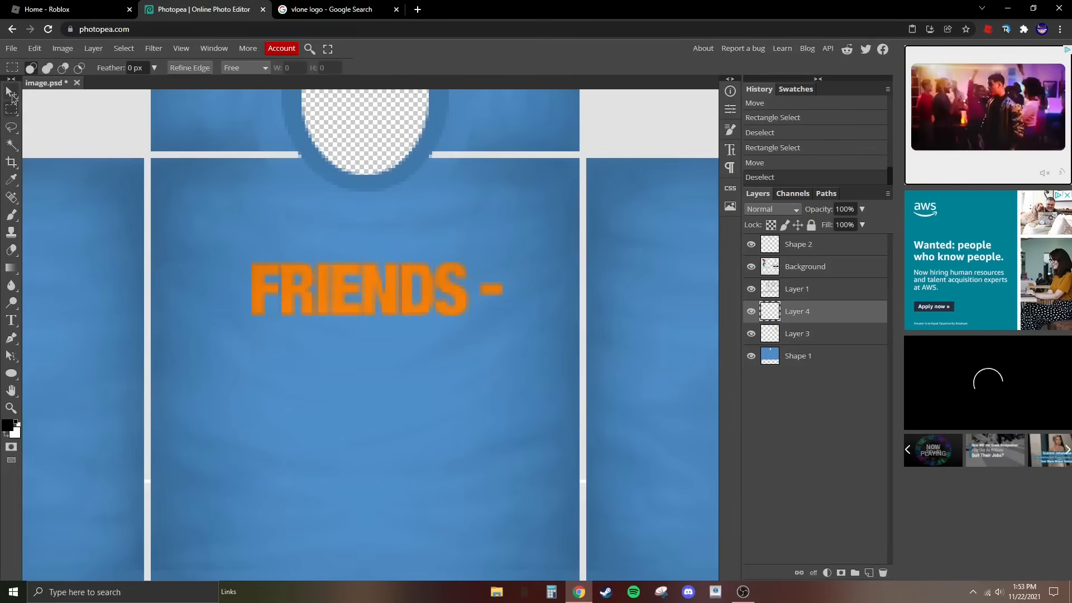
{"action": "key", "text": "v"}
{"action": "key", "text": "z"}
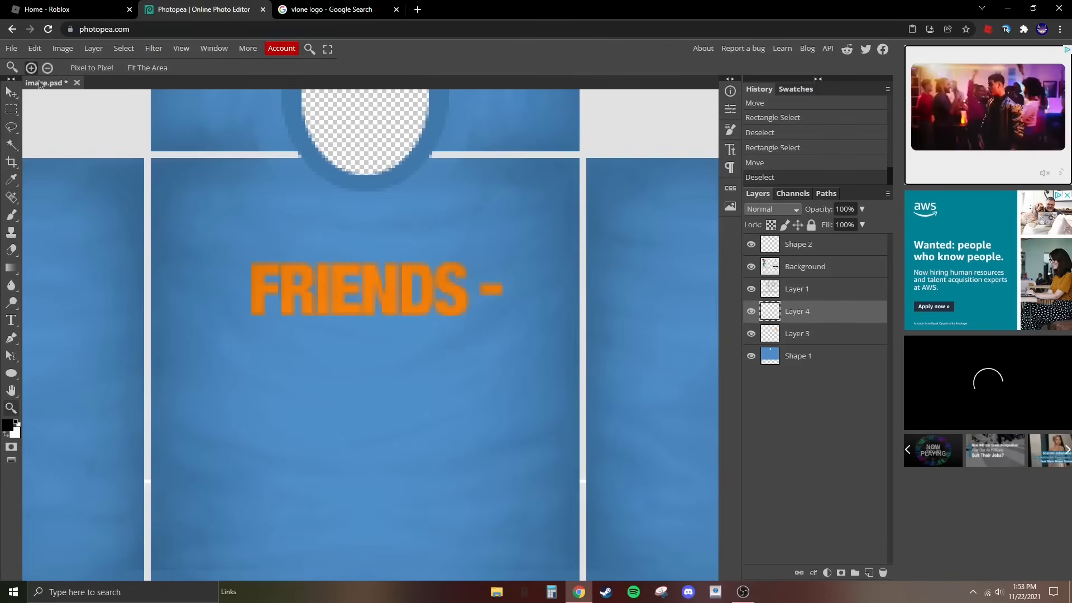
{"action": "scroll", "coordinate": [118, 273], "scroll_direction": "down", "scroll_amount": 5}
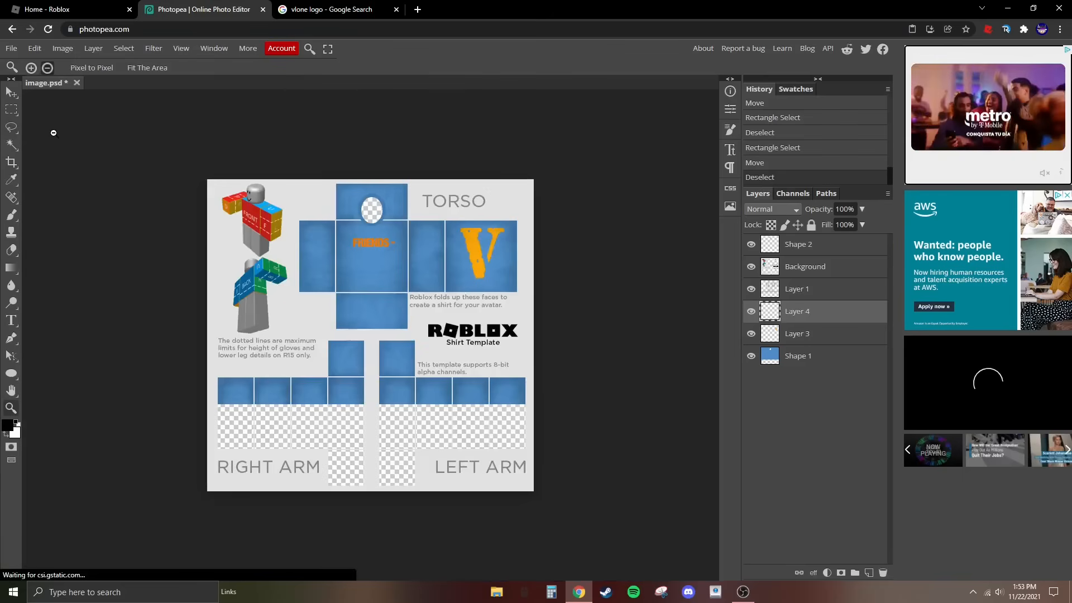
- Darken the orange V on Layer 3 slightly with a Hue/Saturation adjustment
{"action": "left_click", "coordinate": [11, 92]}
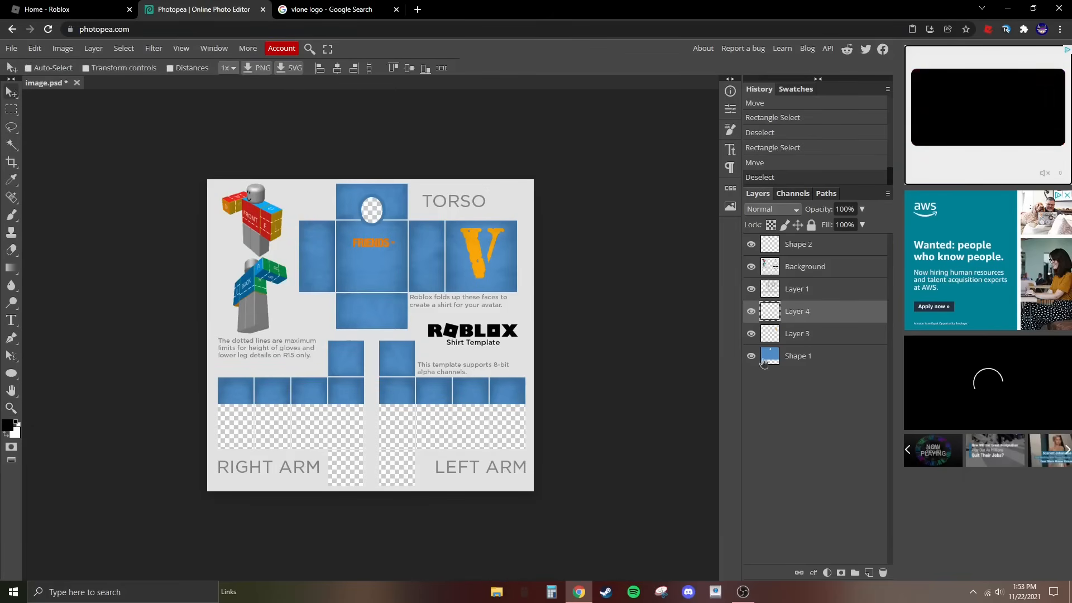
{"action": "left_click", "coordinate": [809, 331]}
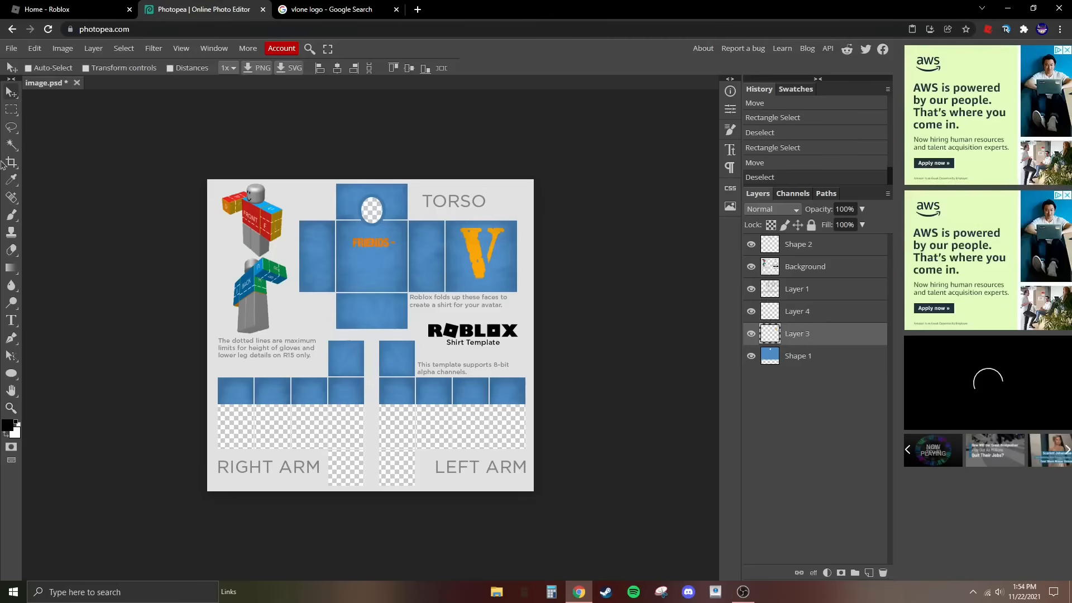
{"action": "left_click", "coordinate": [93, 48]}
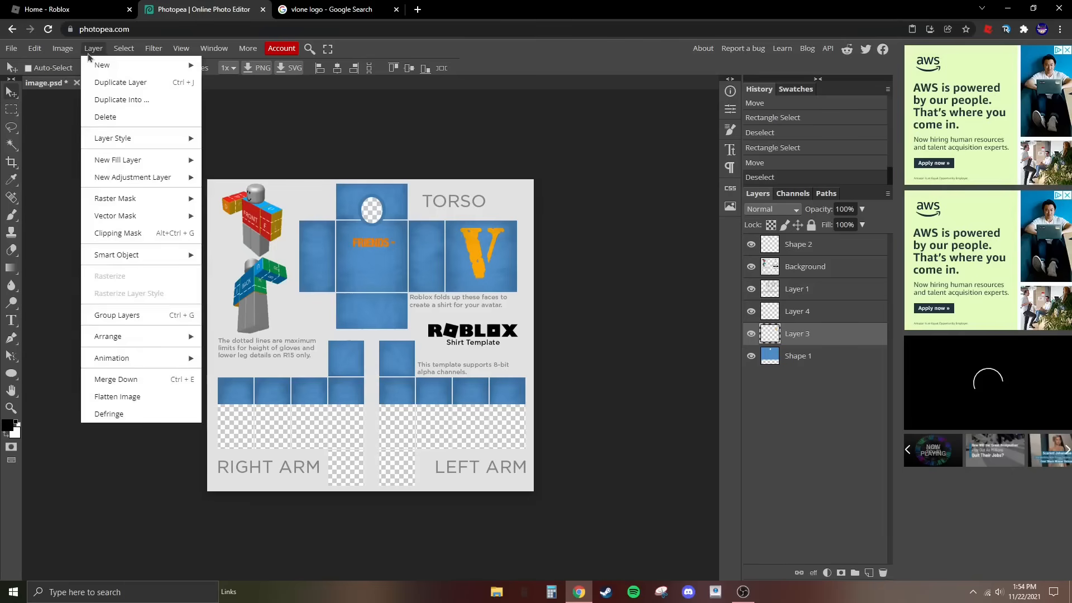
{"action": "left_click", "coordinate": [63, 48]}
{"action": "mouse_move", "coordinate": [89, 84]}
{"action": "left_click", "coordinate": [190, 220]}
{"action": "left_click_drag", "start_coordinate": [176, 256], "coordinate": [171, 260]}
{"action": "key", "text": "Return"}
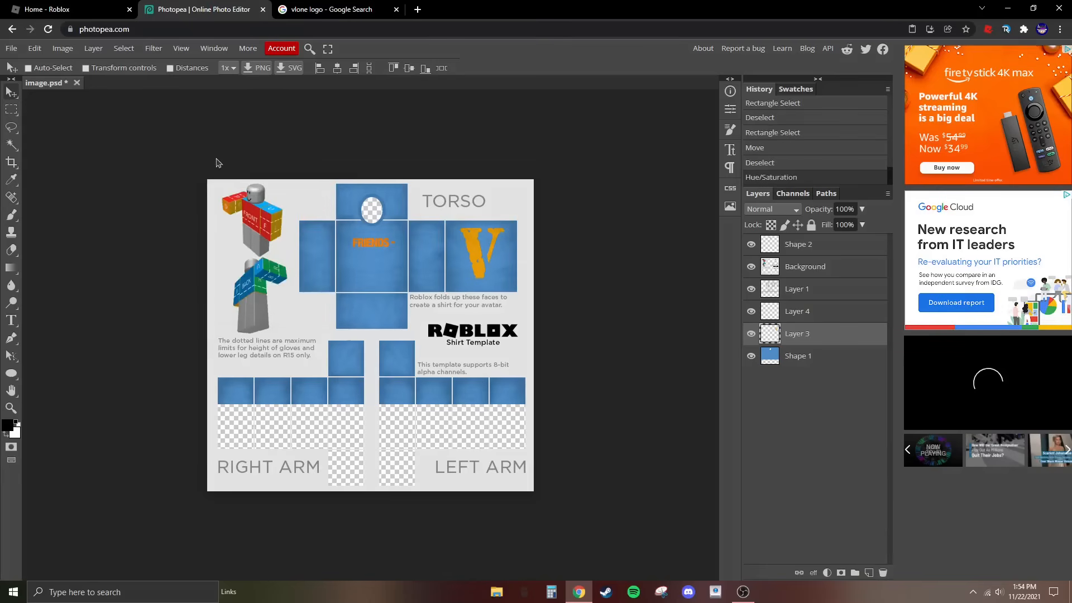
- Darken the blue shirt base on Shape 1 with a Hue/Saturation adjustment, setting Lightness to -31
{"action": "left_click", "coordinate": [802, 356]}
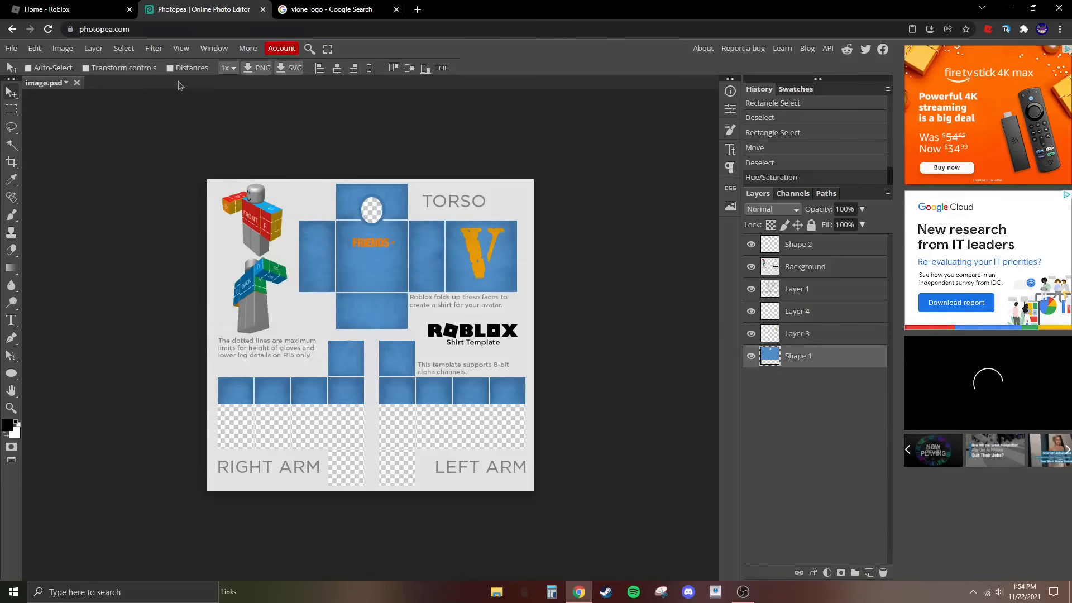
{"action": "left_click", "coordinate": [63, 48]}
{"action": "mouse_move", "coordinate": [83, 86]}
{"action": "left_click", "coordinate": [215, 174]}
{"action": "left_click_drag", "start_coordinate": [201, 134], "coordinate": [140, 117]}
{"action": "mouse_move", "coordinate": [120, 175]}
{"action": "left_mouse_down"}
{"action": "mouse_move", "coordinate": [143, 173]}
{"action": "mouse_move", "coordinate": [73, 173]}
{"action": "mouse_move", "coordinate": [114, 173]}
{"action": "left_mouse_up"}
{"action": "left_click_drag", "start_coordinate": [115, 238], "coordinate": [91, 240]}
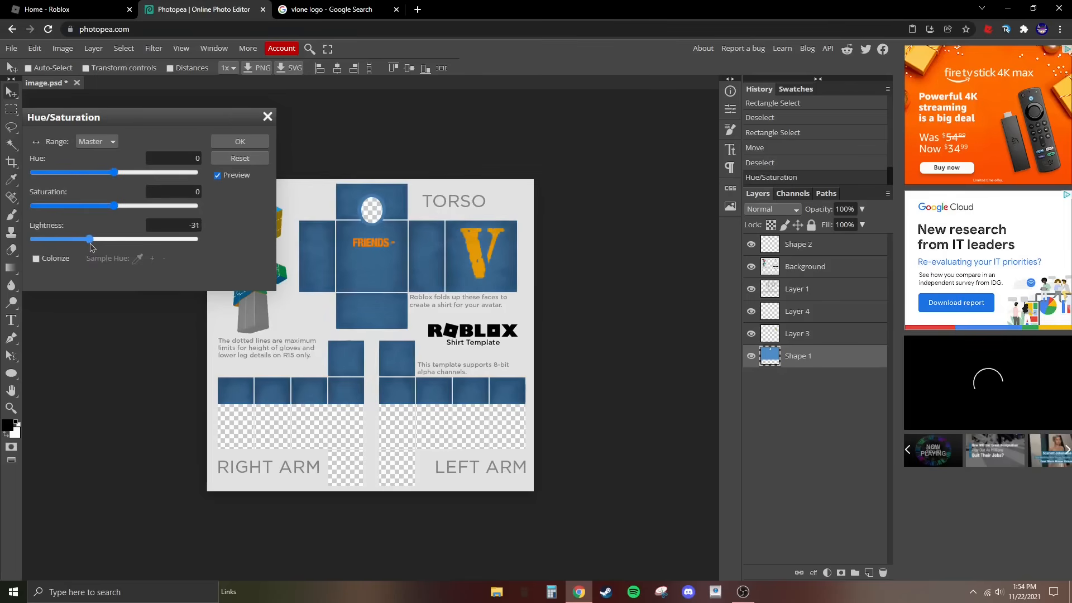
{"action": "left_click", "coordinate": [240, 141]}
- Darken the collar on Shape 2 with a Brightness/Contrast adjustment, setting Brightness to -53
{"action": "left_click", "coordinate": [798, 244]}
{"action": "left_click", "coordinate": [62, 48]}
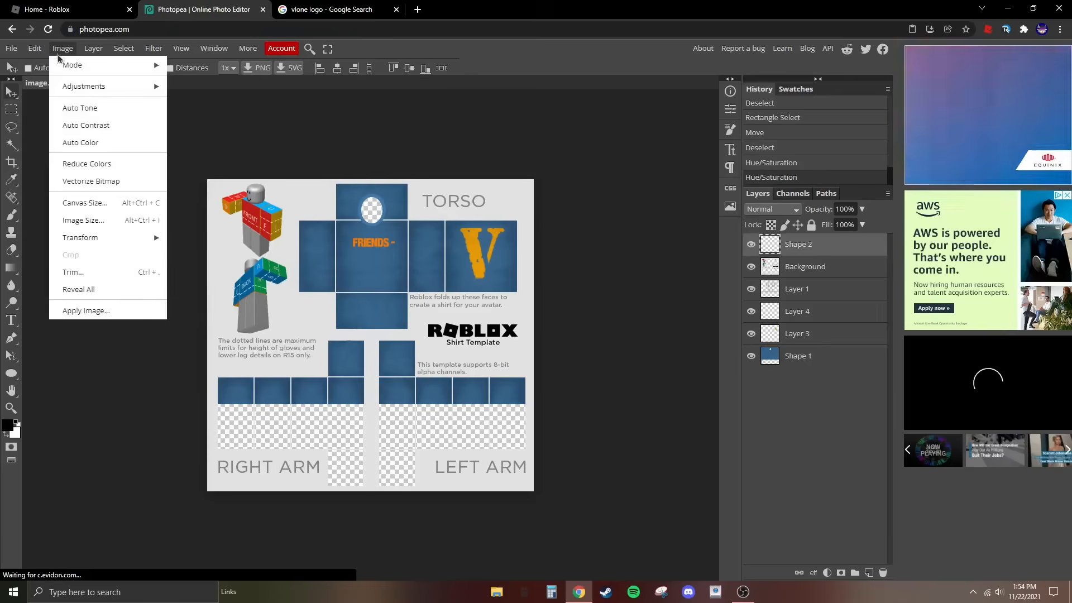
{"action": "left_click", "coordinate": [192, 86]}
{"action": "left_click_drag", "start_coordinate": [175, 170], "coordinate": [148, 177]}
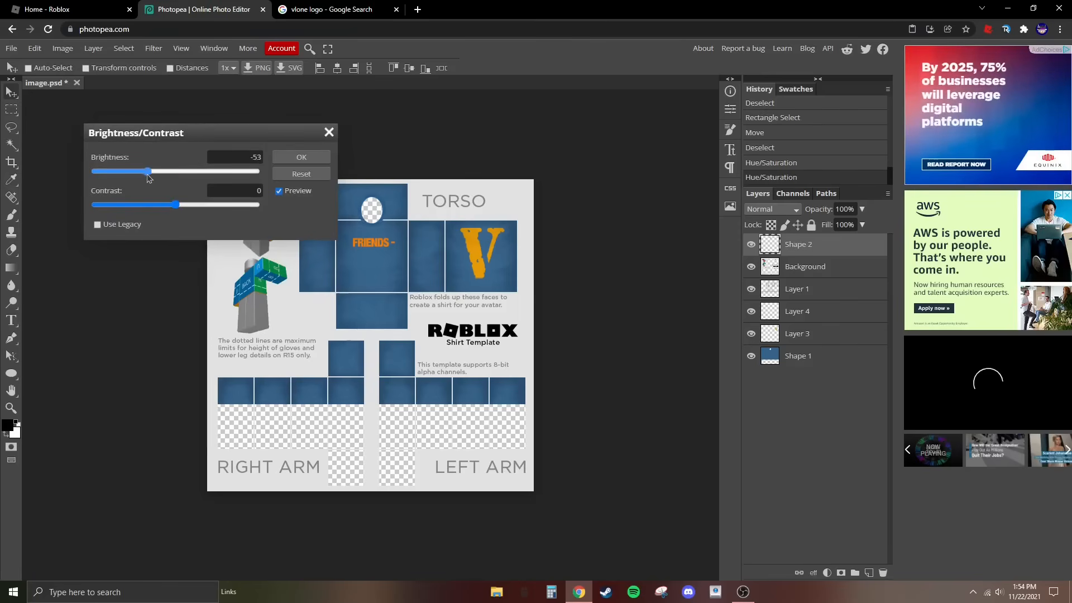
{"action": "left_click", "coordinate": [302, 157]}
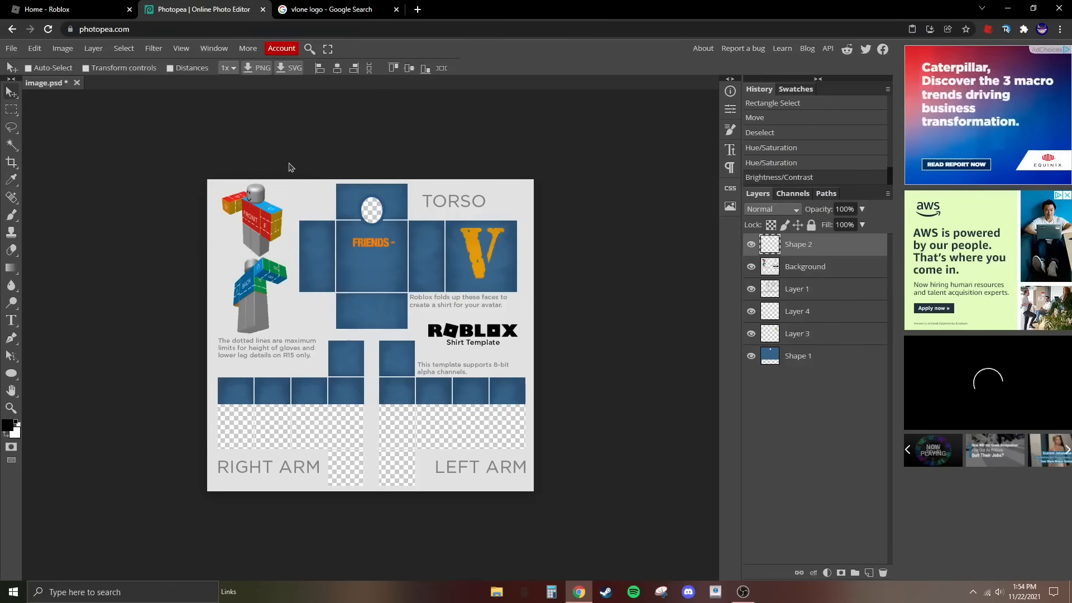
- Apply an Exposure adjustment to the shading on Layer 1 with an Offset of 0.020
{"action": "left_click", "coordinate": [821, 287]}
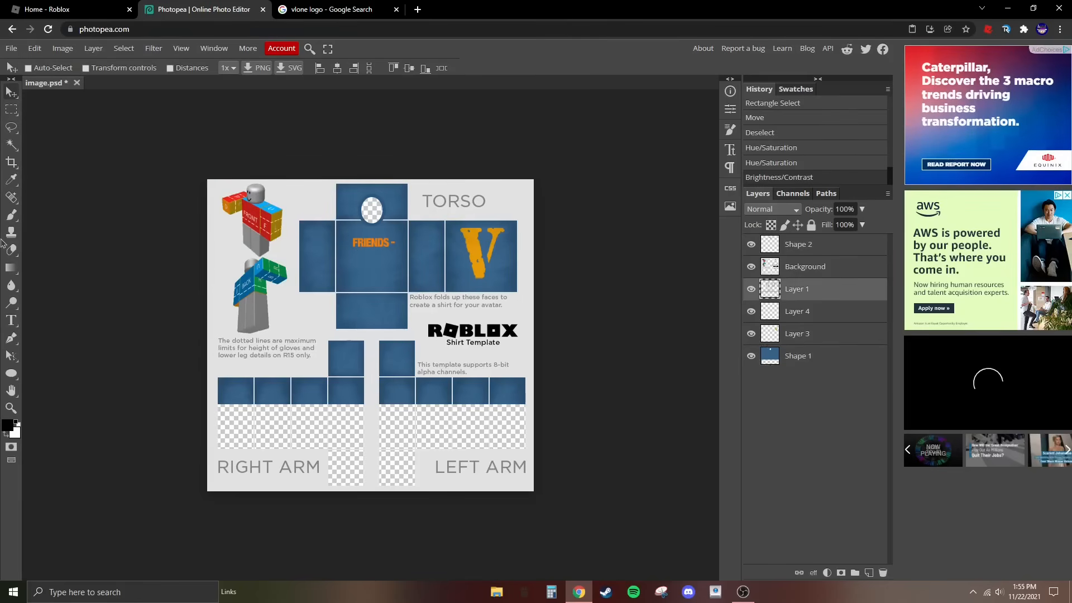
{"action": "left_click", "coordinate": [63, 48]}
{"action": "mouse_move", "coordinate": [84, 86]}
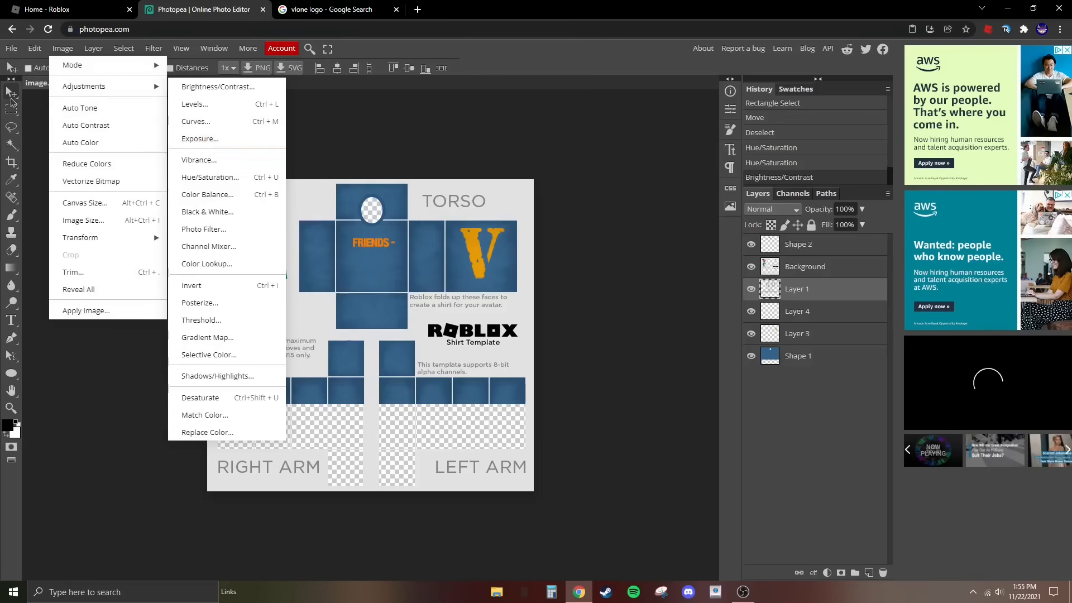
{"action": "key", "text": "Escape"}
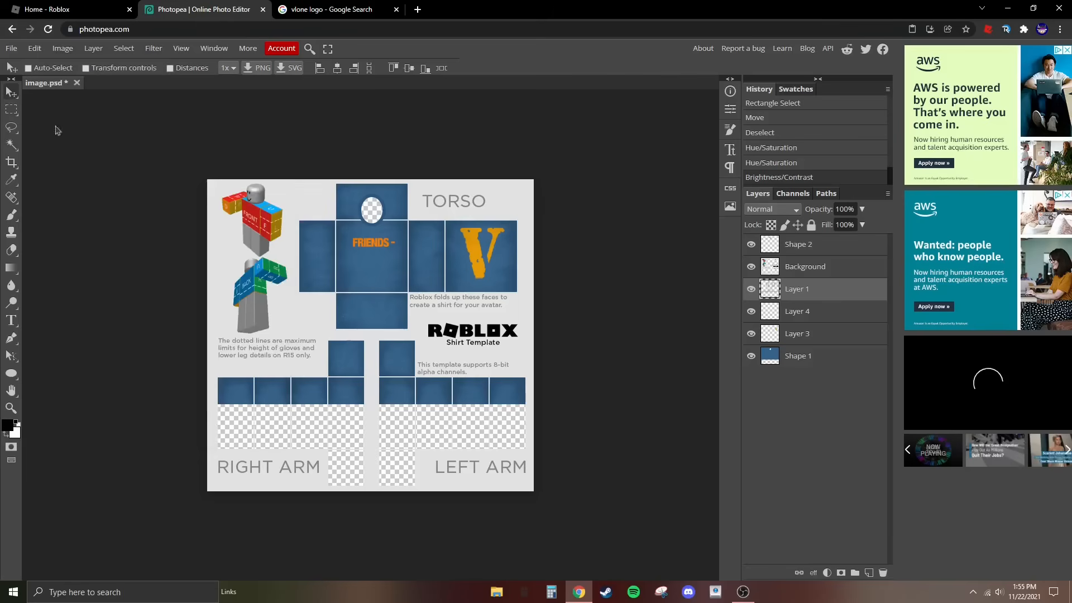
{"action": "left_click", "coordinate": [63, 48]}
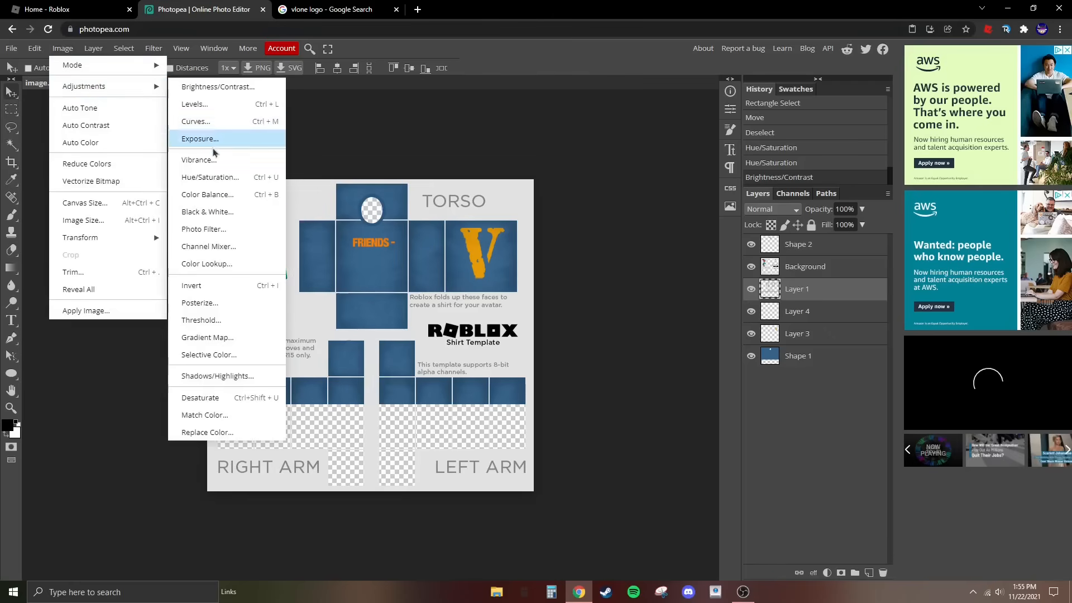
{"action": "left_click", "coordinate": [201, 139]}
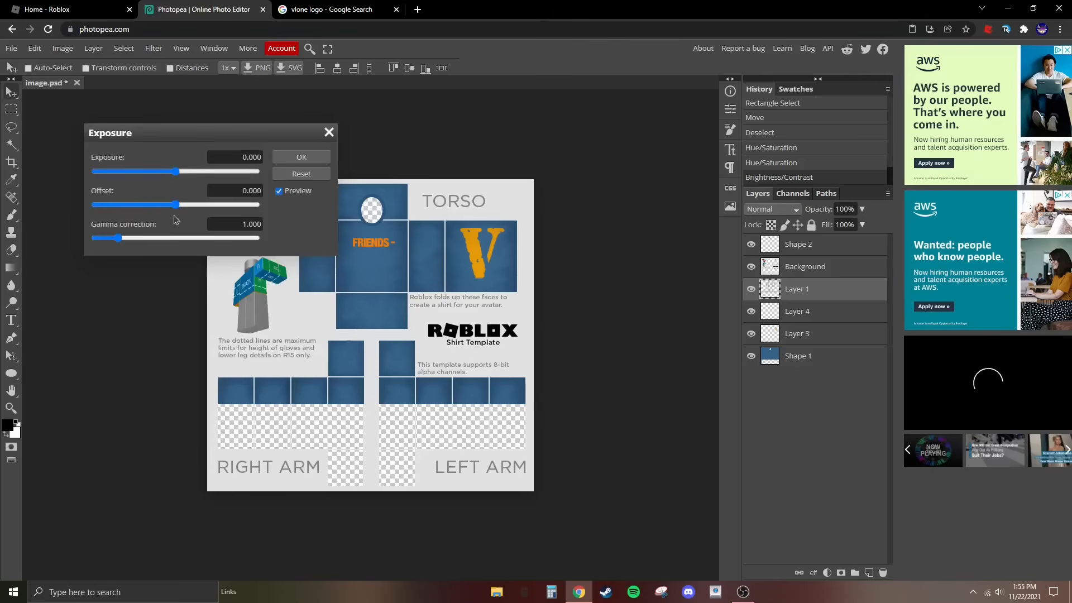
{"action": "left_click_drag", "start_coordinate": [175, 204], "coordinate": [278, 202]}
{"action": "left_click_drag", "start_coordinate": [211, 201], "coordinate": [122, 215]}
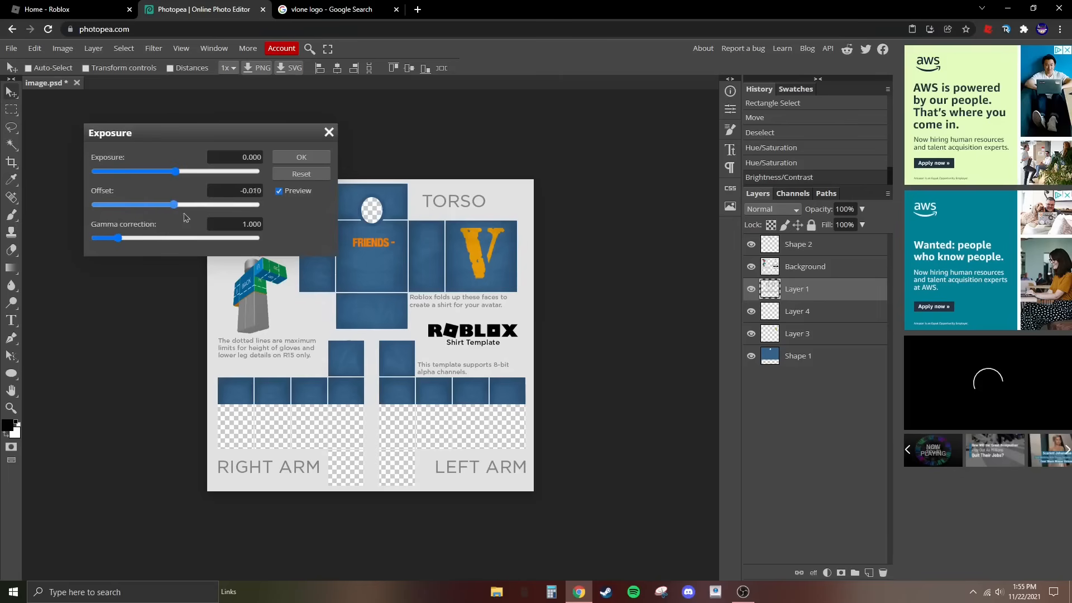
{"action": "mouse_move", "coordinate": [186, 217]}
{"action": "left_mouse_down"}
{"action": "mouse_move", "coordinate": [200, 215]}
{"action": "mouse_move", "coordinate": [184, 218]}
{"action": "left_mouse_up"}
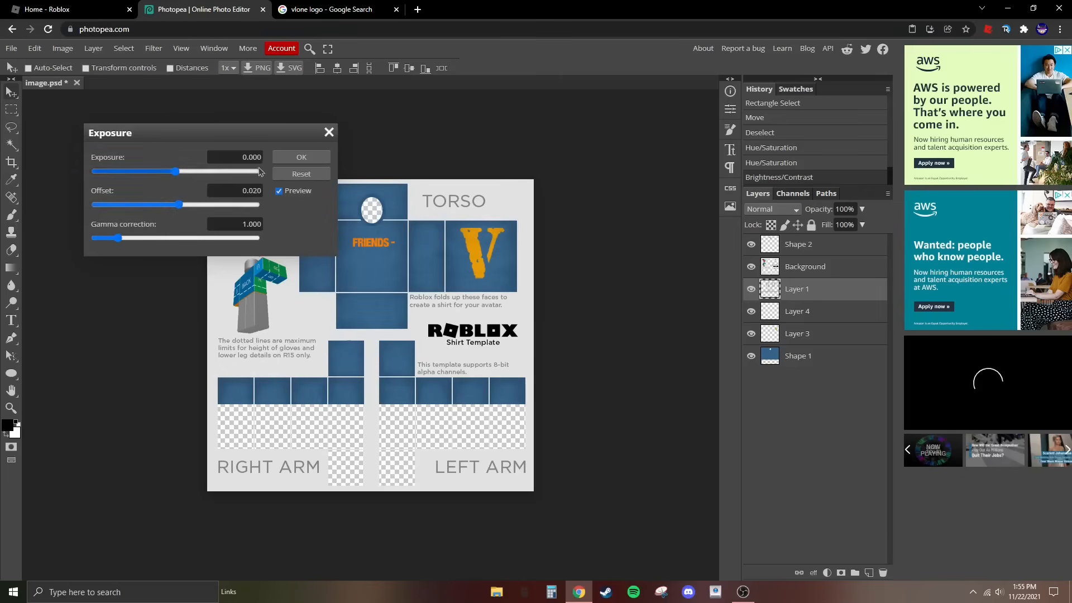
{"action": "left_click", "coordinate": [294, 157]}
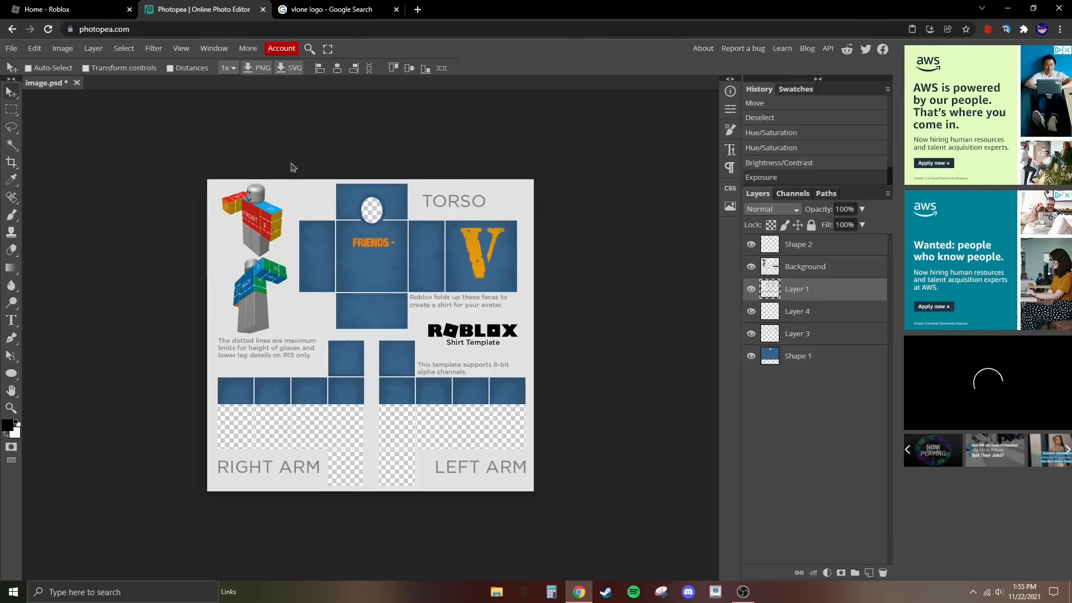
- Export the shirt design as a PNG named image at 585 × 559 px and 100% quality
{"action": "left_click", "coordinate": [11, 49]}
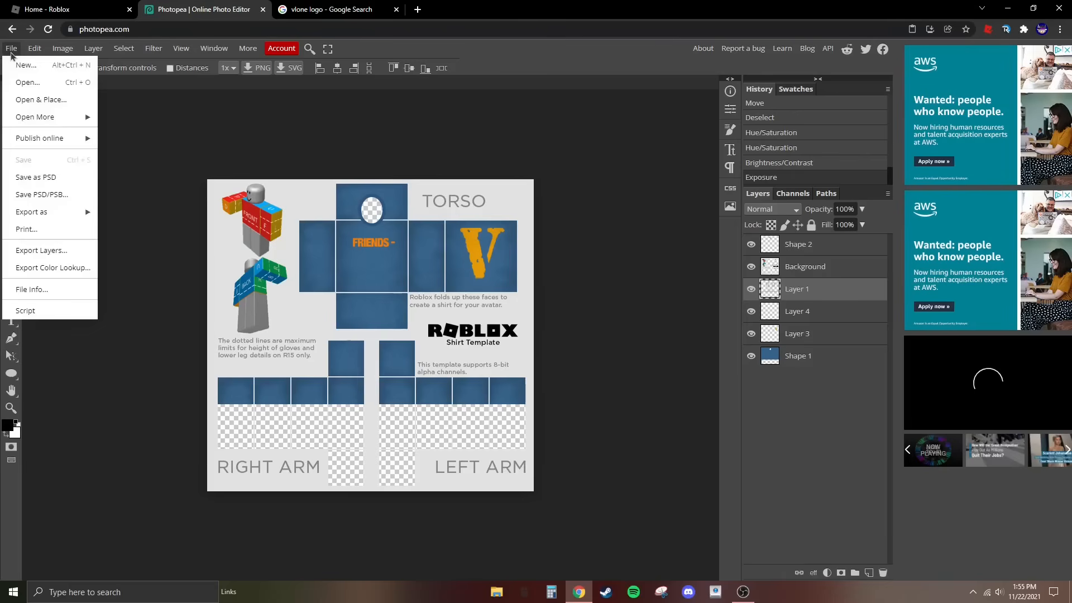
{"action": "mouse_move", "coordinate": [55, 215]}
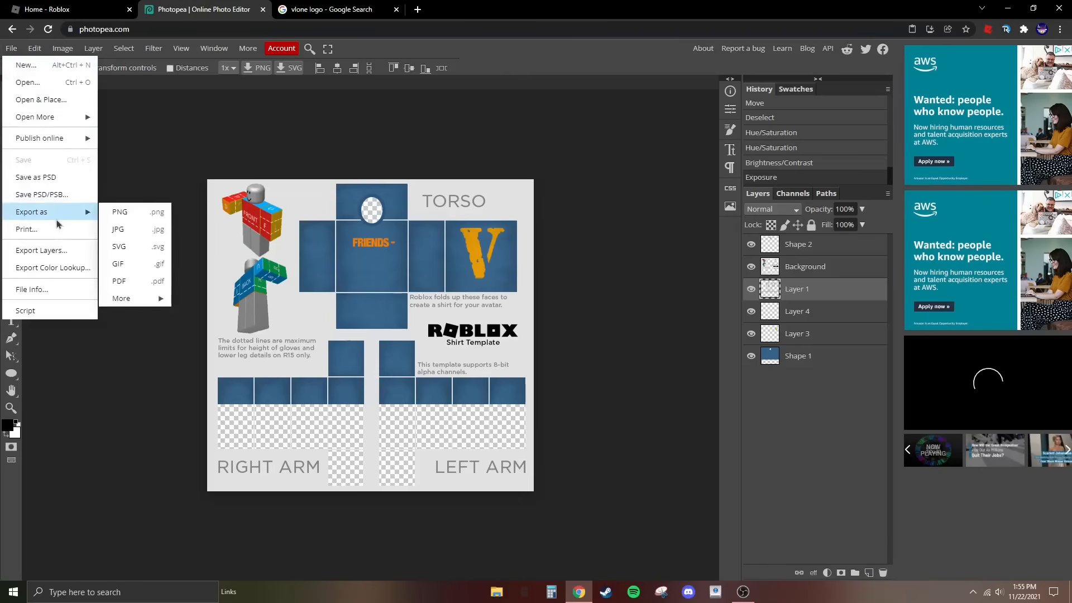
{"action": "left_click", "coordinate": [120, 211]}
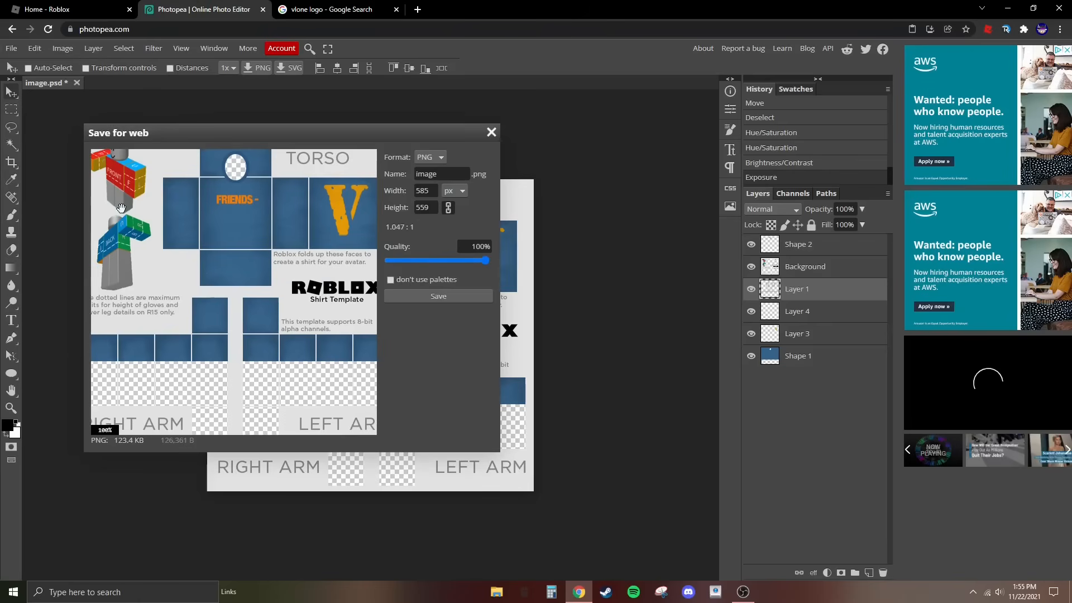
{"action": "left_click", "coordinate": [438, 296]}
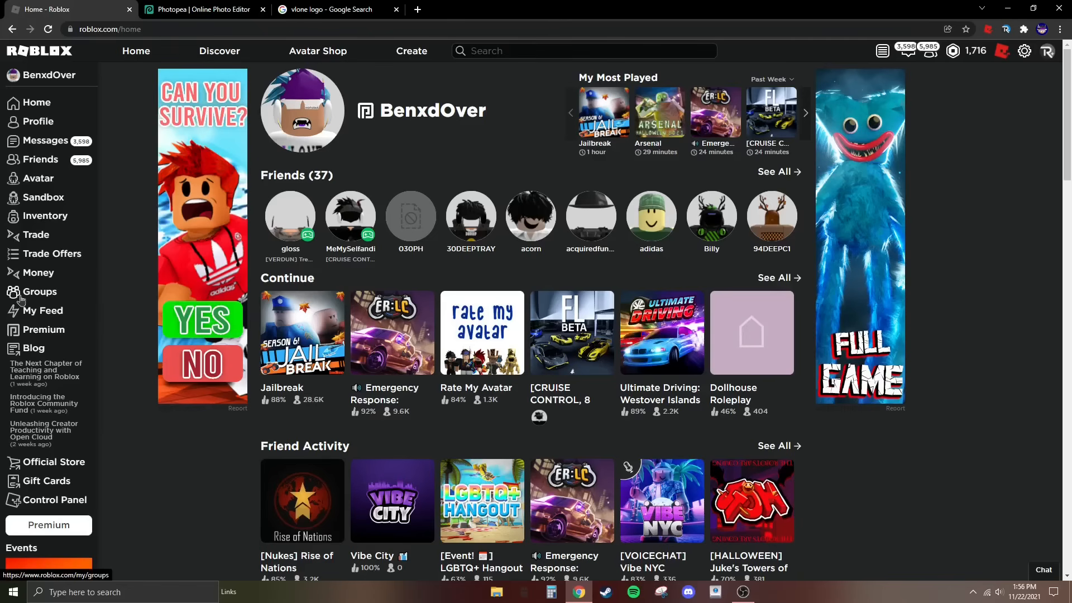
- Switch to Roblox, open the CCW Clothing group's shirt creation page and choose image (20).png as the shirt image
{"action": "left_click", "coordinate": [20, 300]}
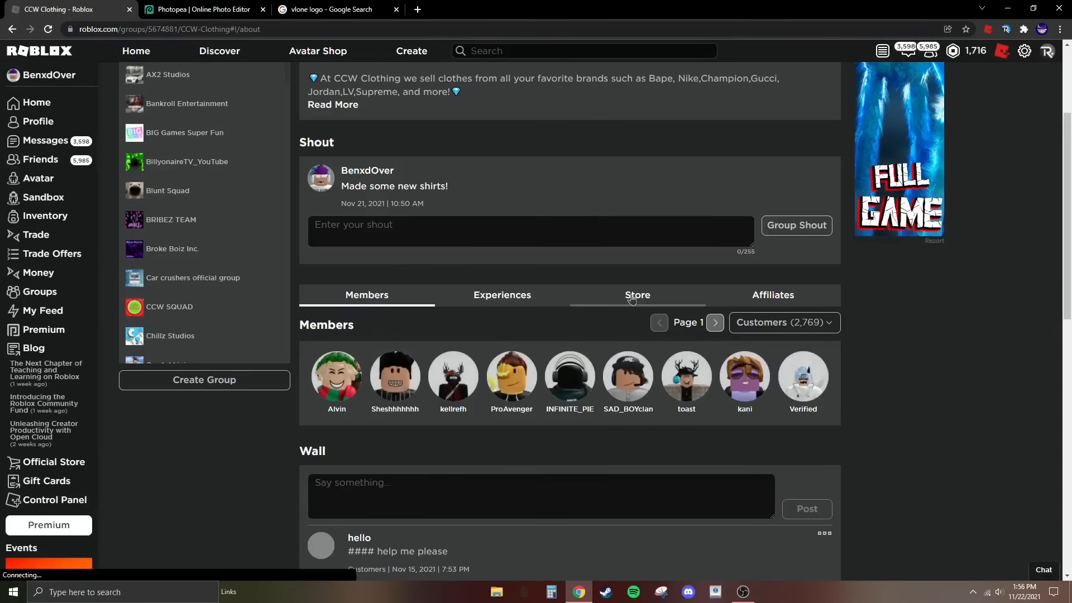
{"action": "left_click", "coordinate": [637, 291]}
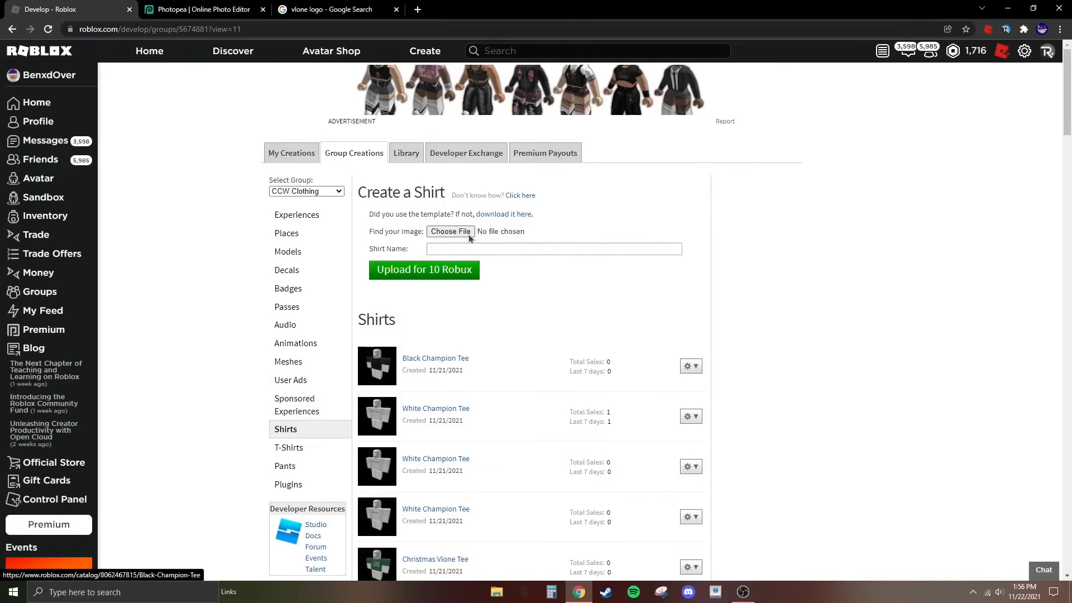
{"action": "left_click", "coordinate": [449, 232]}
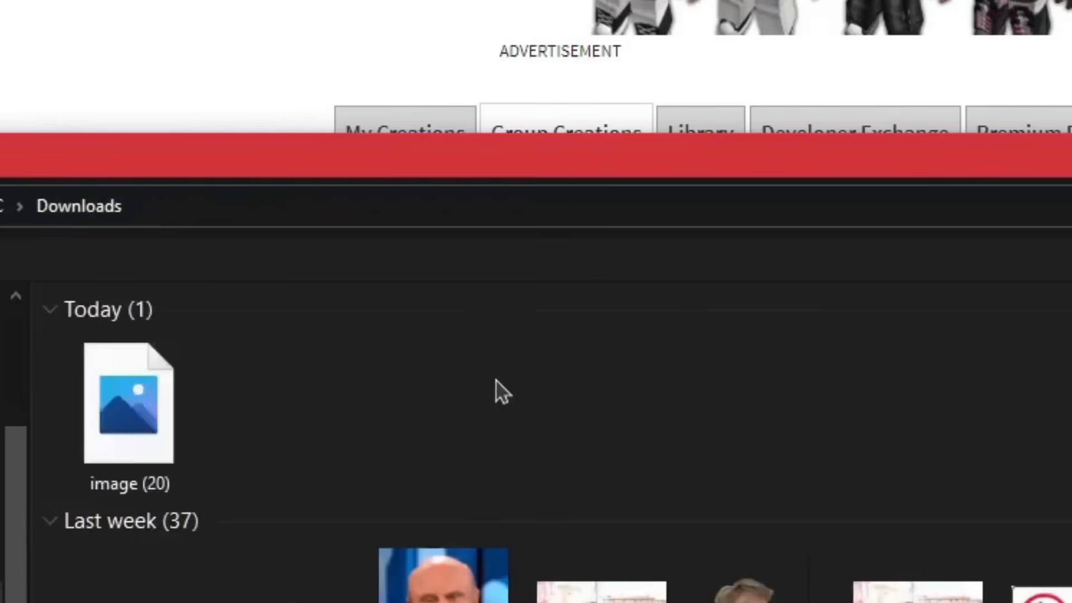
{"action": "left_click", "coordinate": [199, 288]}
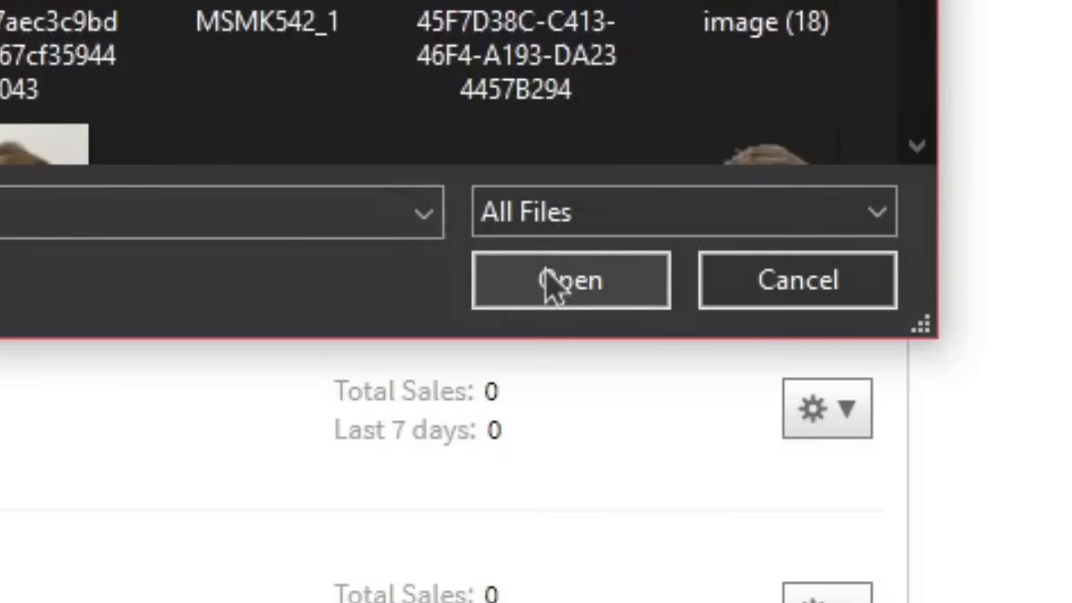
{"action": "left_click", "coordinate": [554, 282]}
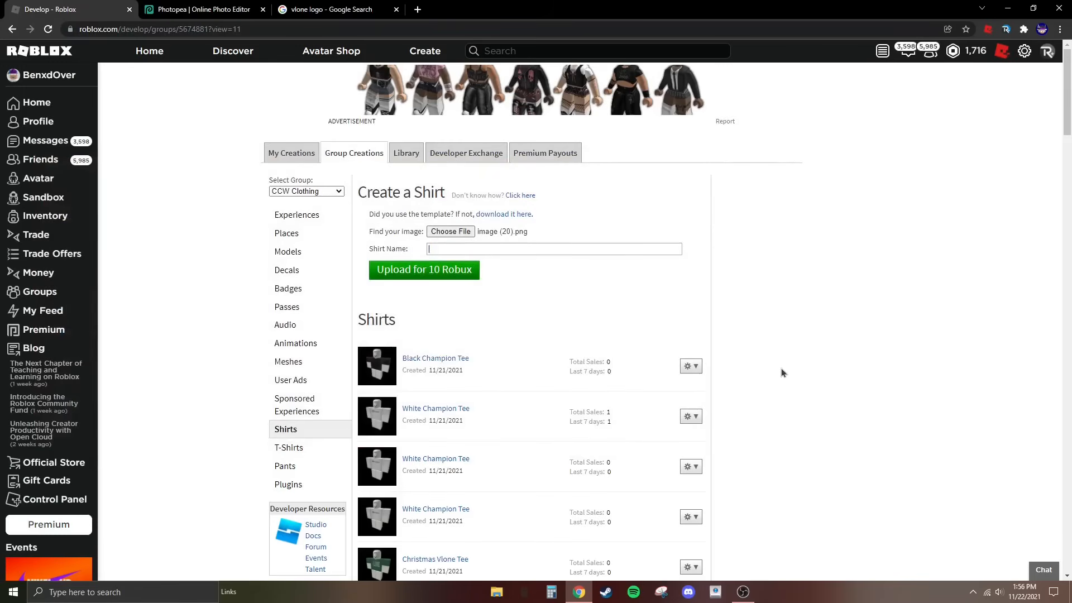
- Name the shirt Blue And Orange Vlone Tee and confirm its upload for 10 Robux
{"action": "type", "text": "Blue And Orange Vlone Tee"}
{"action": "left_click", "coordinate": [466, 272]}
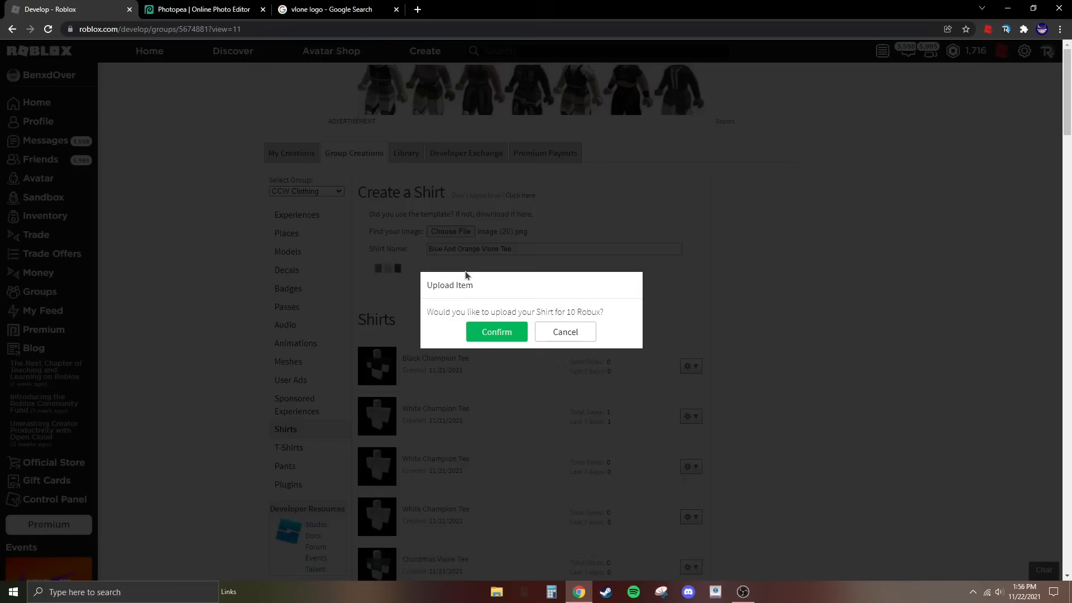
{"action": "left_click", "coordinate": [498, 335]}
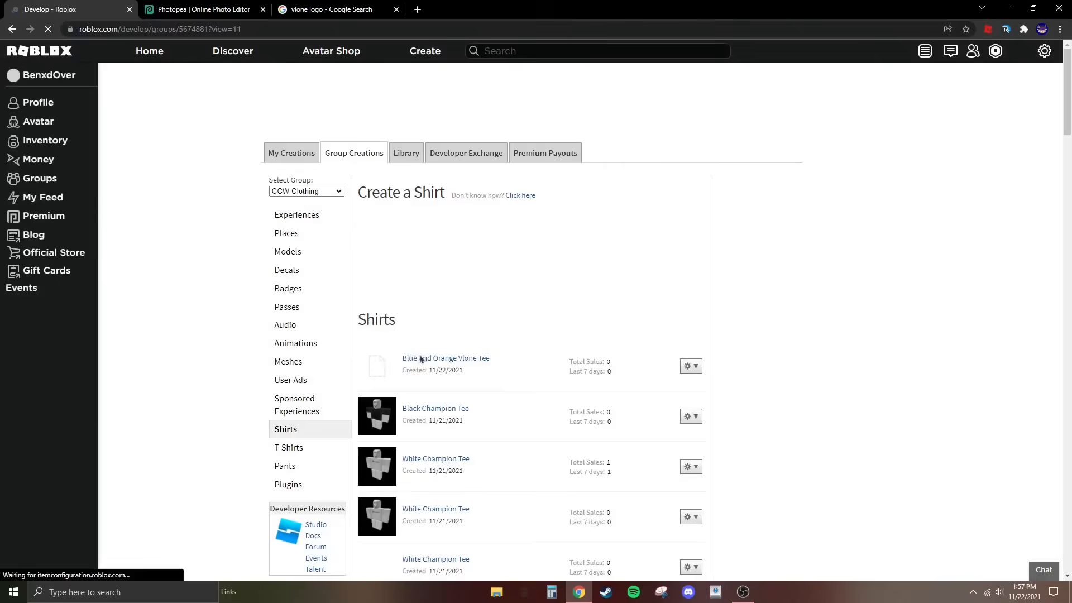
- Open the uploaded shirt's item page in a new tab, examine it on the R15 and R6 avatars, and close the page
{"action": "right_click", "coordinate": [463, 361]}
{"action": "left_click", "coordinate": [485, 371]}
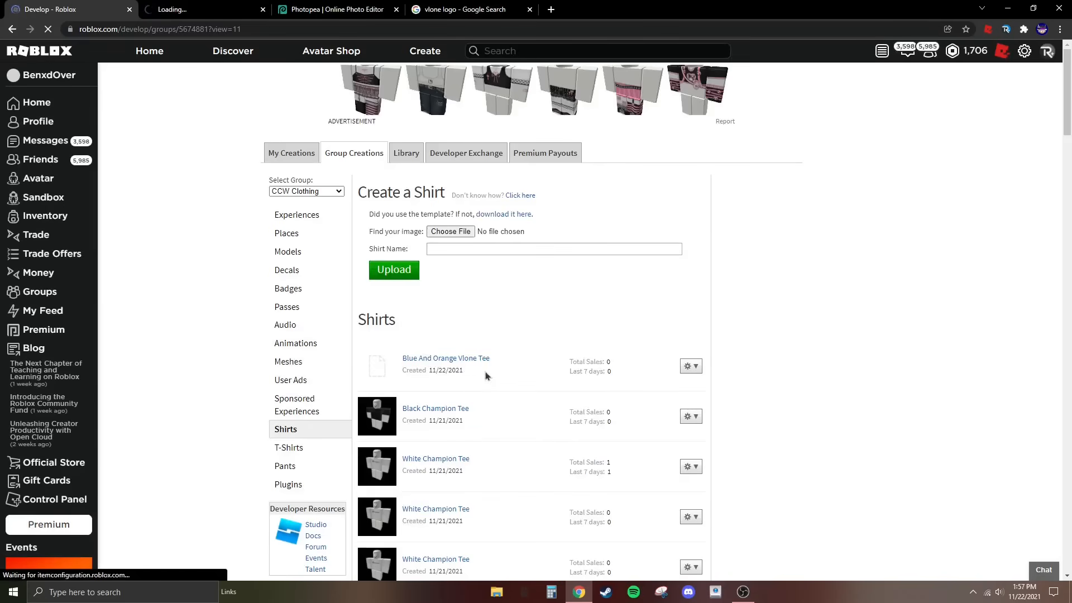
{"action": "key", "text": "ctrl+Tab"}
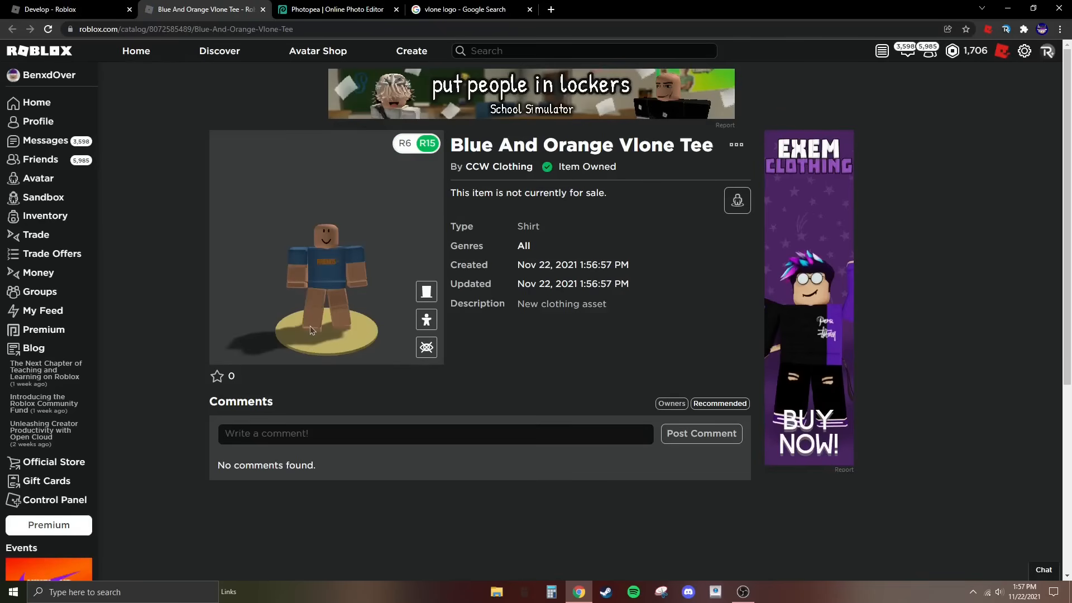
{"action": "scroll", "coordinate": [310, 328], "scroll_direction": "up", "scroll_amount": 5}
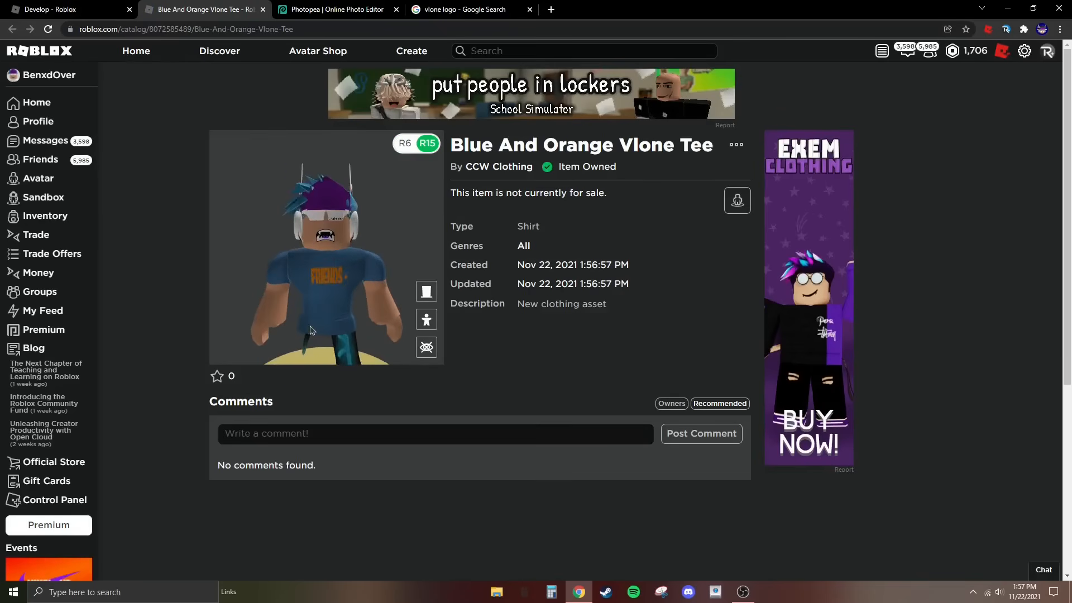
{"action": "left_click_drag", "start_coordinate": [305, 330], "coordinate": [271, 323]}
{"action": "scroll", "coordinate": [309, 331], "scroll_direction": "down", "scroll_amount": 3}
{"action": "left_click", "coordinate": [404, 143]}
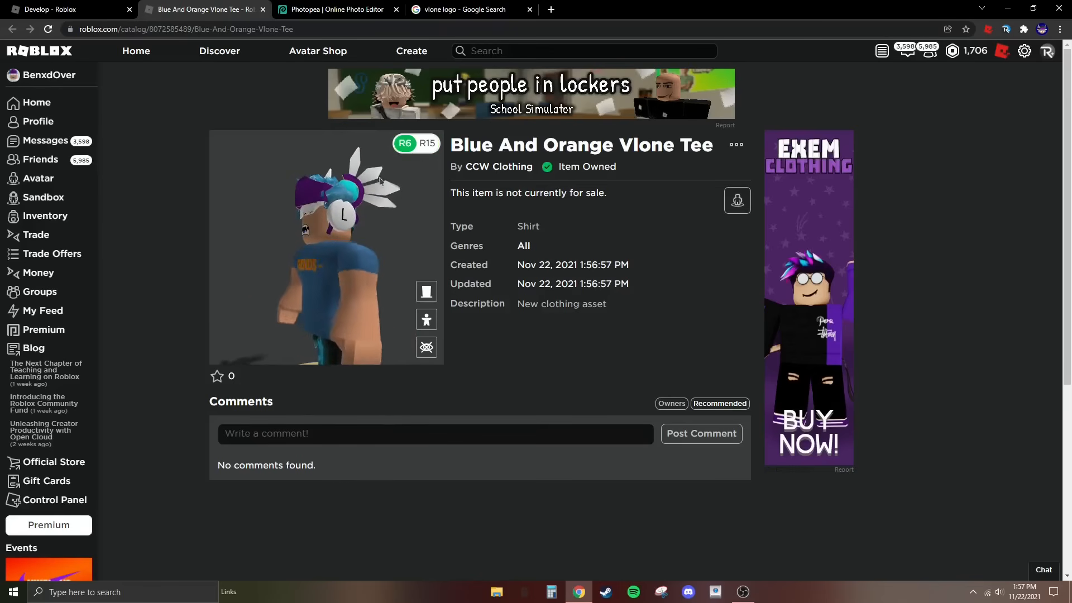
{"action": "key", "text": "ctrl+w"}
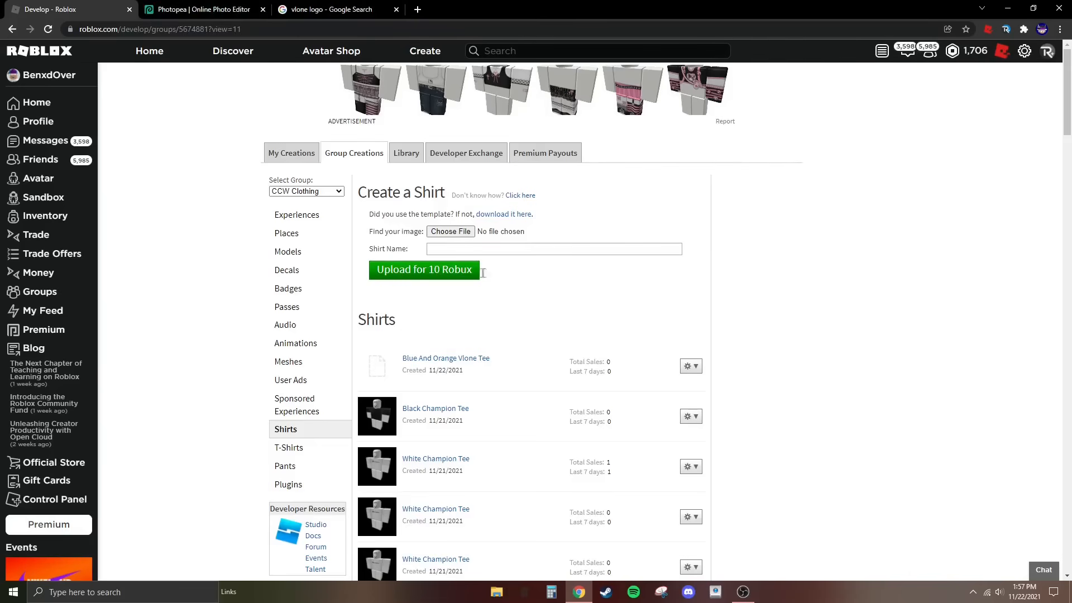
- Put the Blue And Orange Vlone Tee on sale for 5 Robux, save the configuration and leave the settings
{"action": "left_click", "coordinate": [686, 370]}
{"action": "left_click", "coordinate": [692, 379]}
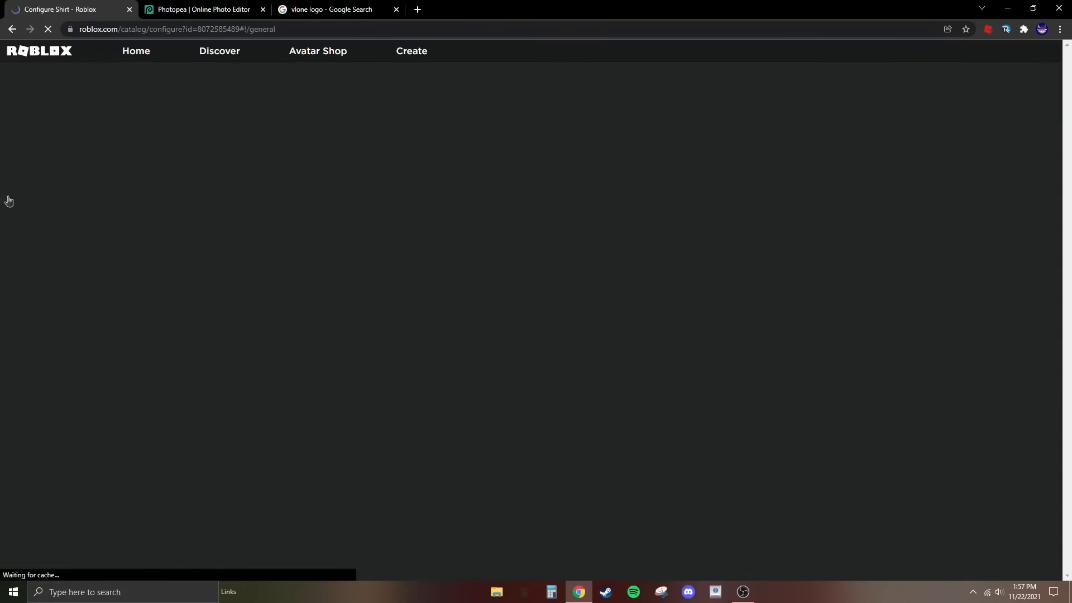
{"action": "left_click", "coordinate": [258, 141]}
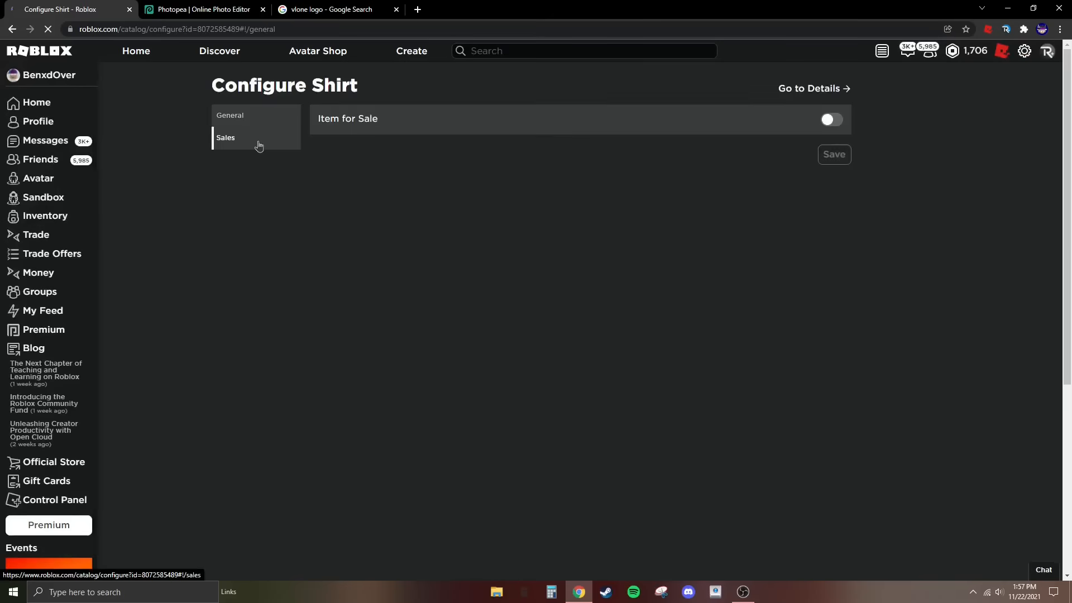
{"action": "left_click", "coordinate": [832, 120]}
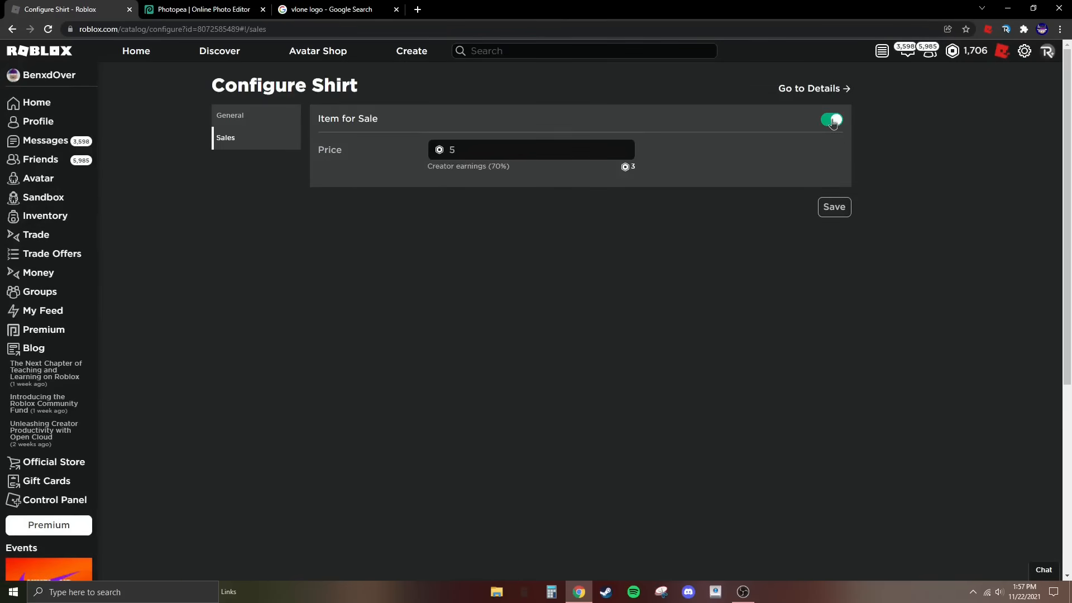
{"action": "left_click", "coordinate": [848, 206]}
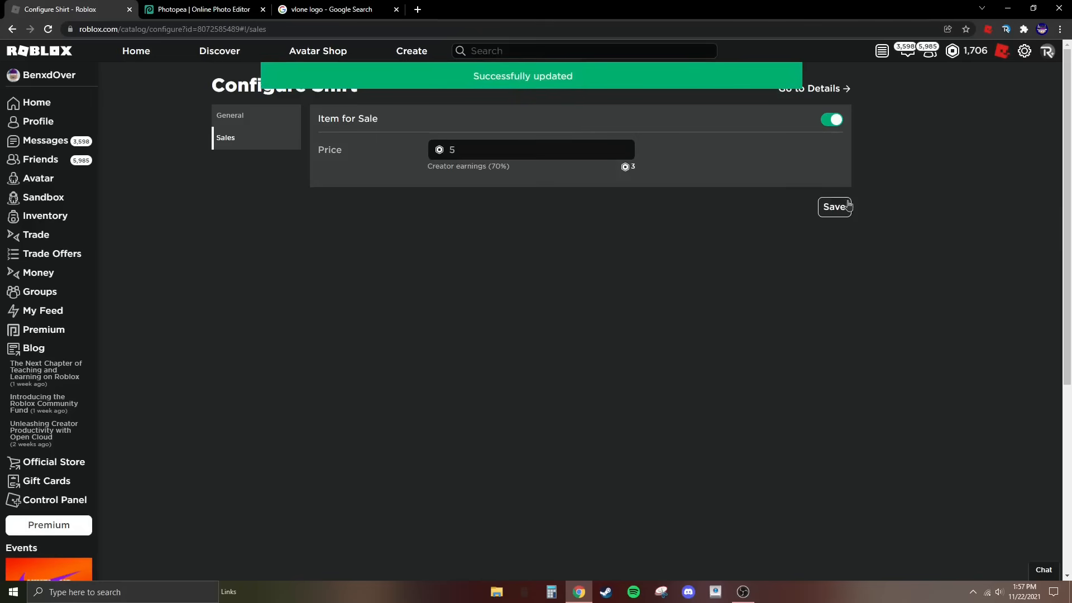
{"action": "left_click", "coordinate": [12, 28]}
{"action": "left_click", "coordinate": [12, 28]}
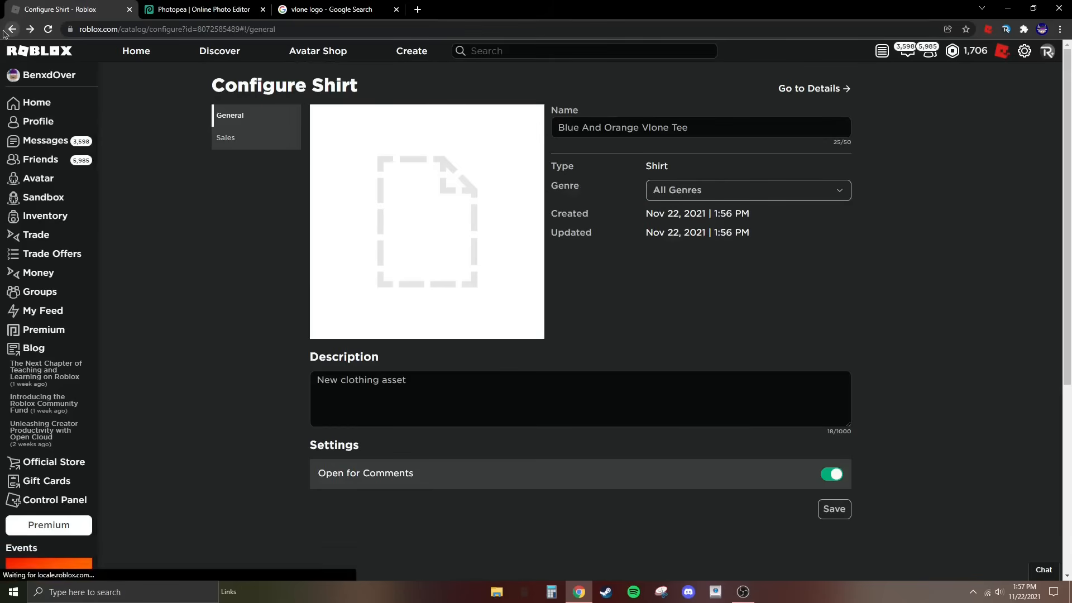
- Examine the tee's front and sides in the 3D try-on with both the R15 and R6 avatars, and return to the standard thumbnail
{"action": "scroll", "coordinate": [368, 284], "scroll_direction": "up", "scroll_amount": 5}
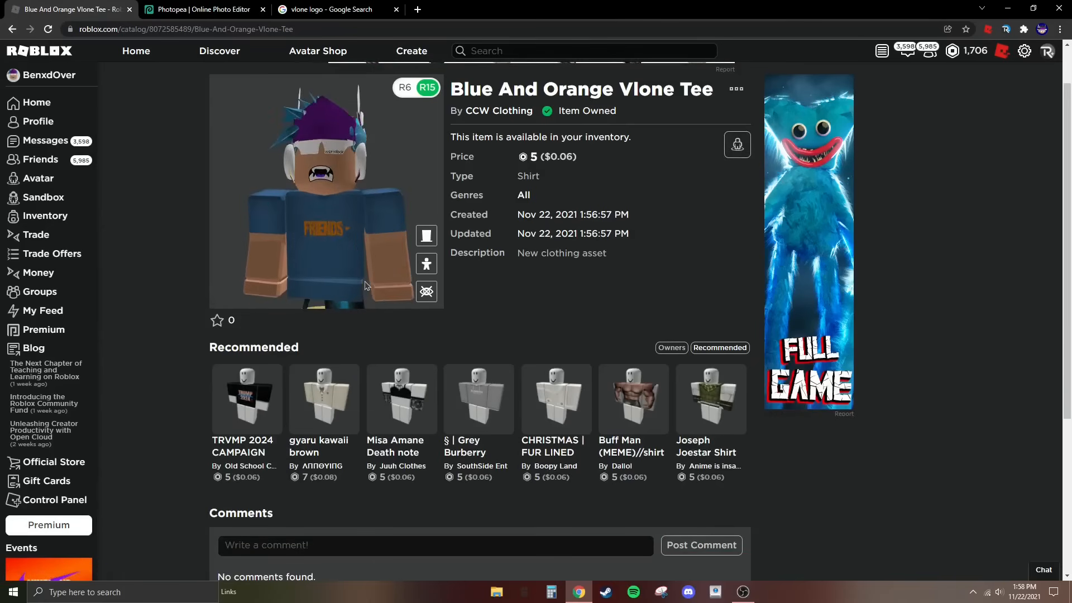
{"action": "mouse_move", "coordinate": [364, 282]}
{"action": "left_mouse_down"}
{"action": "mouse_move", "coordinate": [325, 288]}
{"action": "mouse_move", "coordinate": [269, 268]}
{"action": "mouse_move", "coordinate": [376, 279]}
{"action": "left_mouse_up"}
{"action": "scroll", "coordinate": [377, 279], "scroll_direction": "down", "scroll_amount": 5}
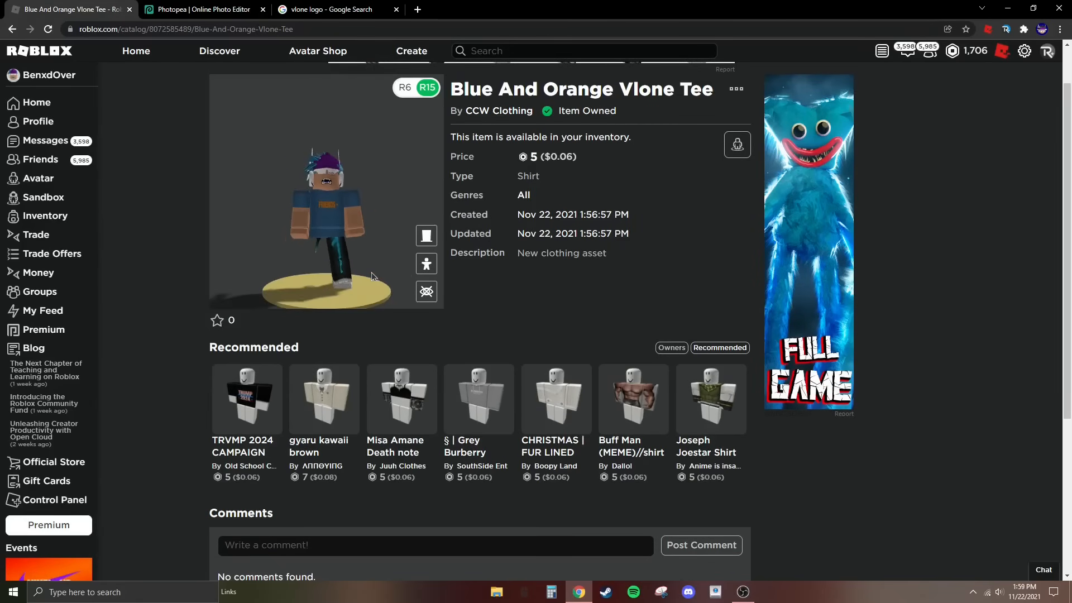
{"action": "left_click", "coordinate": [405, 88]}
{"action": "scroll", "coordinate": [373, 156], "scroll_direction": "up", "scroll_amount": 4}
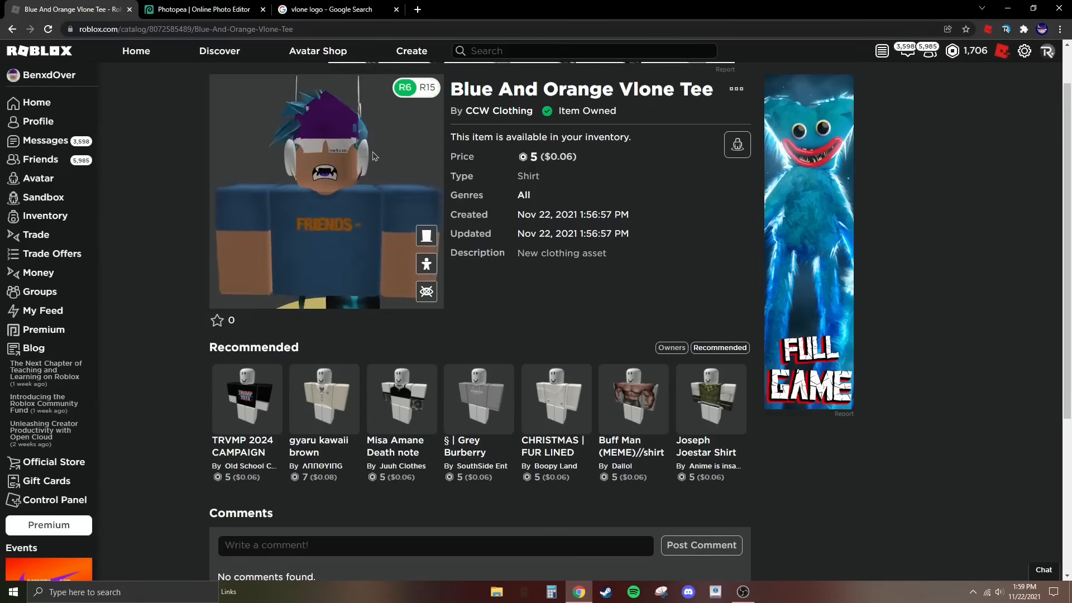
{"action": "scroll", "coordinate": [373, 156], "scroll_direction": "down", "scroll_amount": 2}
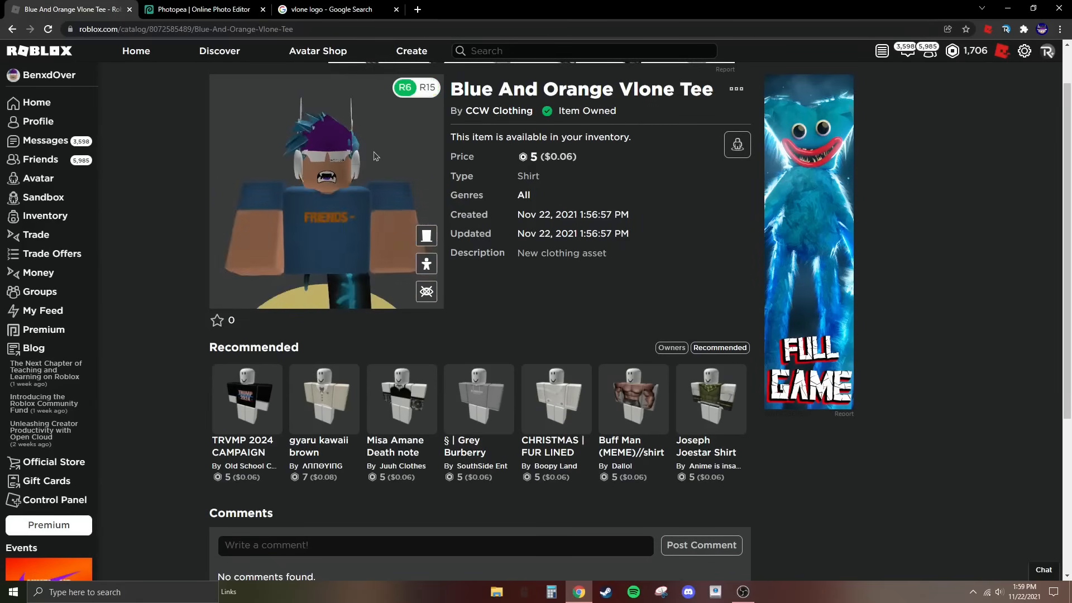
{"action": "left_click_drag", "start_coordinate": [373, 155], "coordinate": [182, 144]}
{"action": "left_click", "coordinate": [427, 88]}
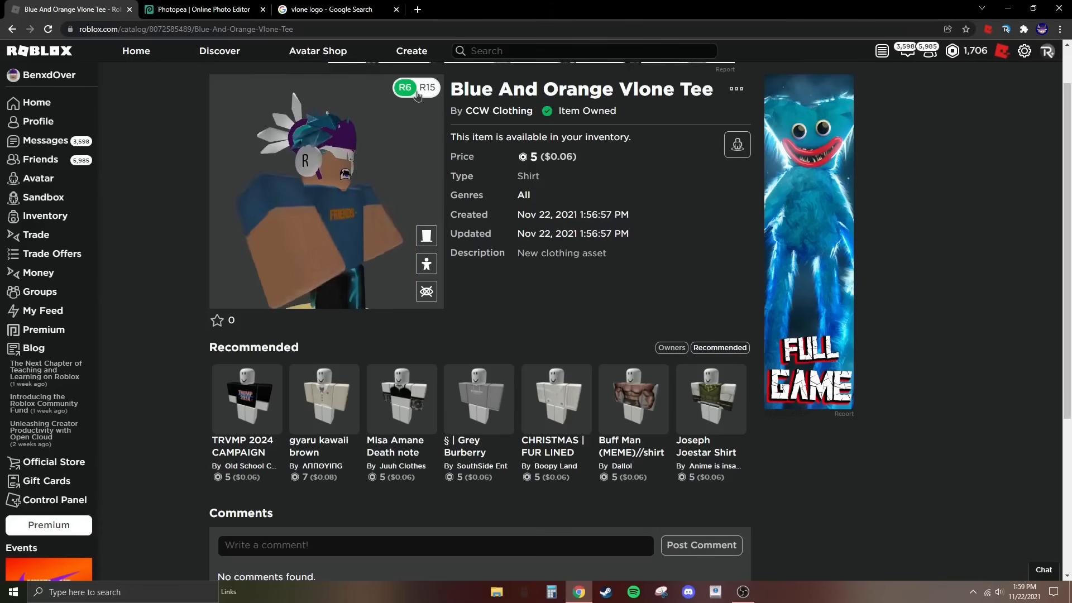
{"action": "left_click", "coordinate": [421, 289]}
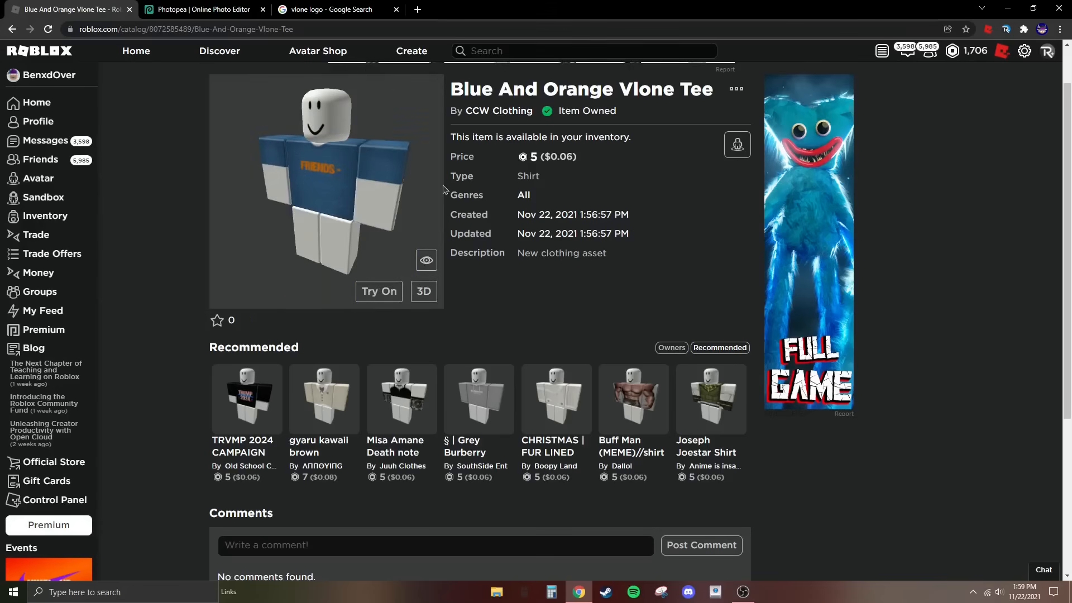